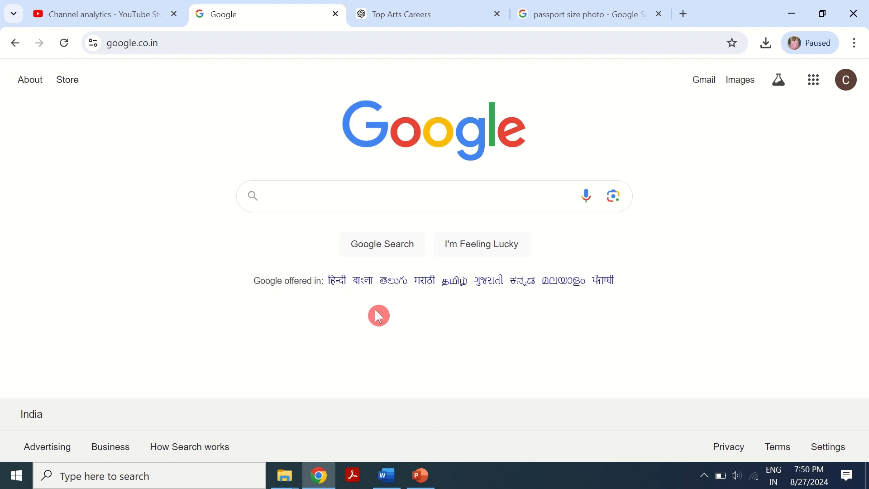
- Search Google for lpsc and open the Liquid Propulsion Systems Centre website
click(306, 204)
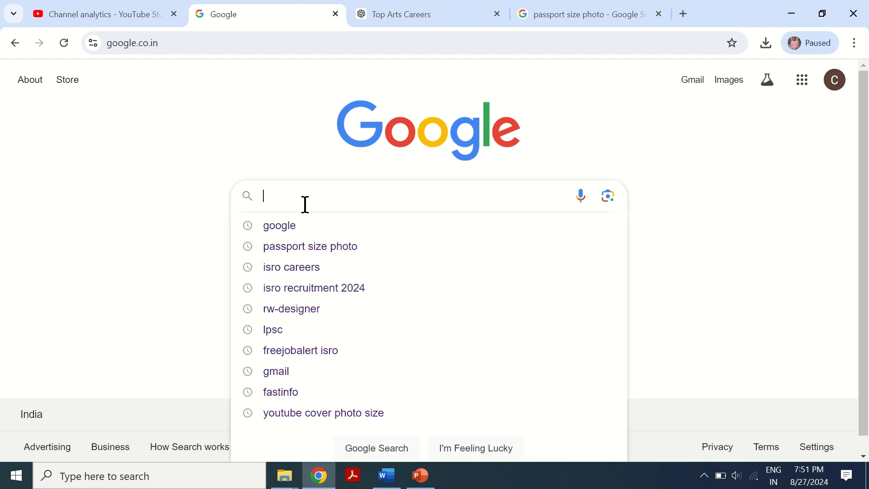
text(lp)
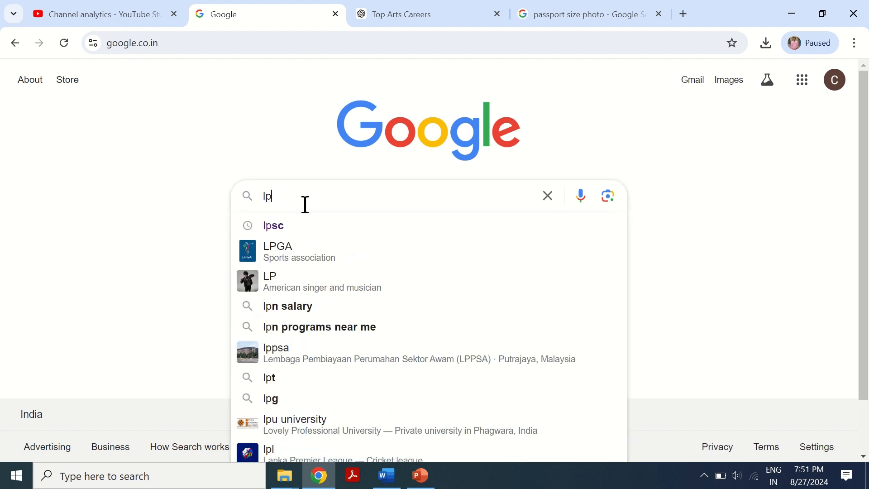
key(Down)
key(Return)
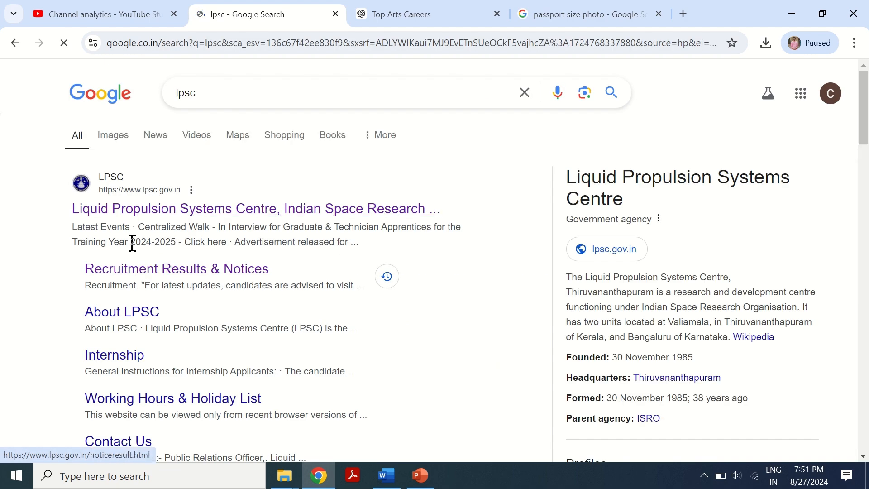
click(170, 210)
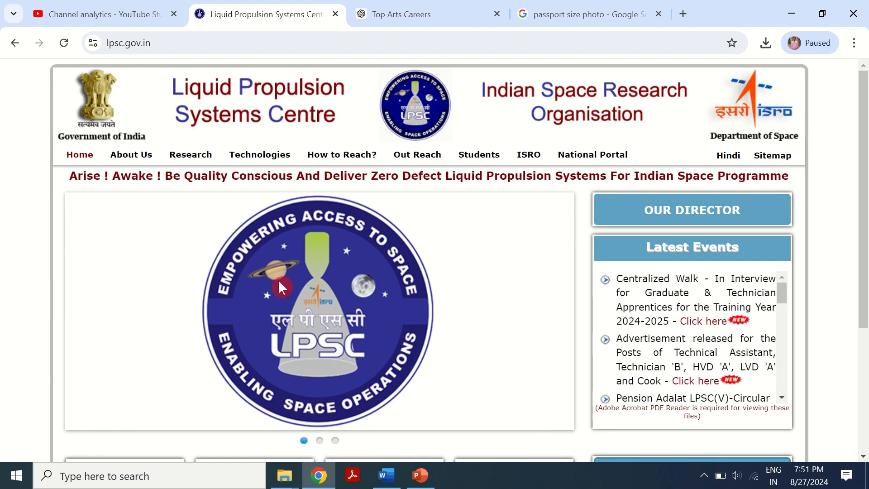
- Open the Recruitment Results & Notices page and expand Status of current Advertisements
scroll(323, 229, down, 5)
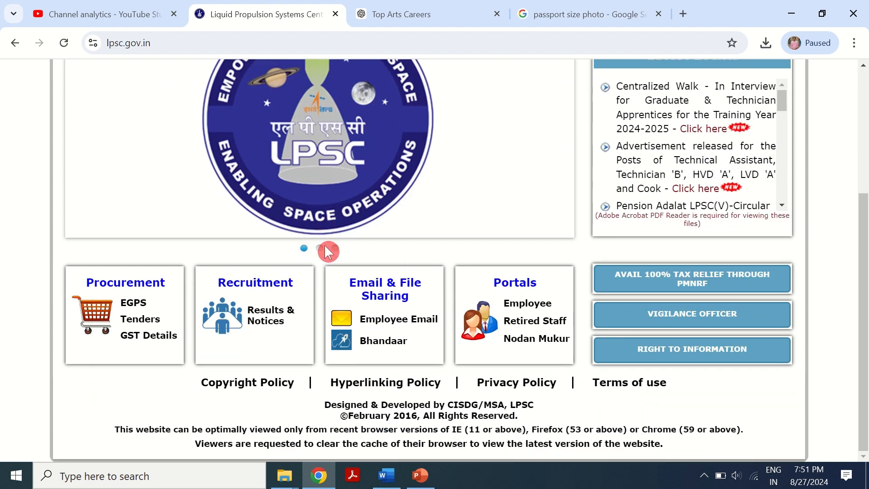
click(272, 338)
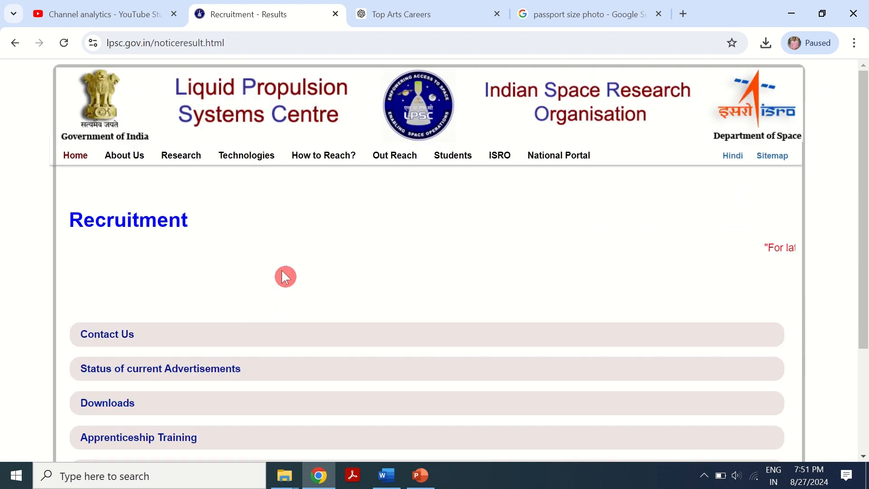
scroll(299, 268, down, 3)
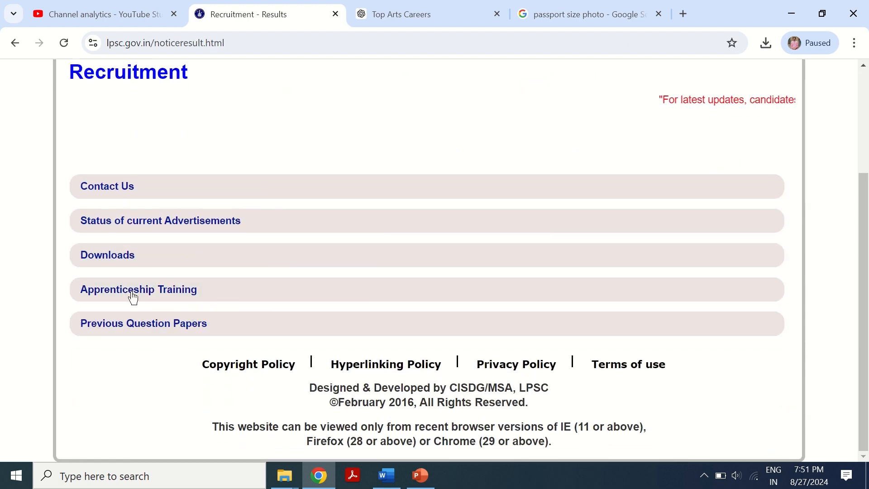
click(172, 229)
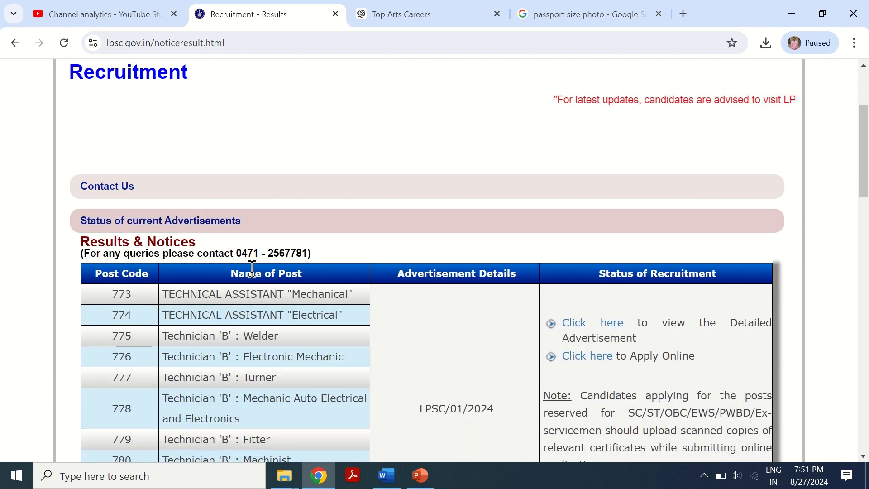
- Open the detailed advertisement PDF for LPSC/01/2024 in a new tab and review it
scroll(275, 273, down, 1)
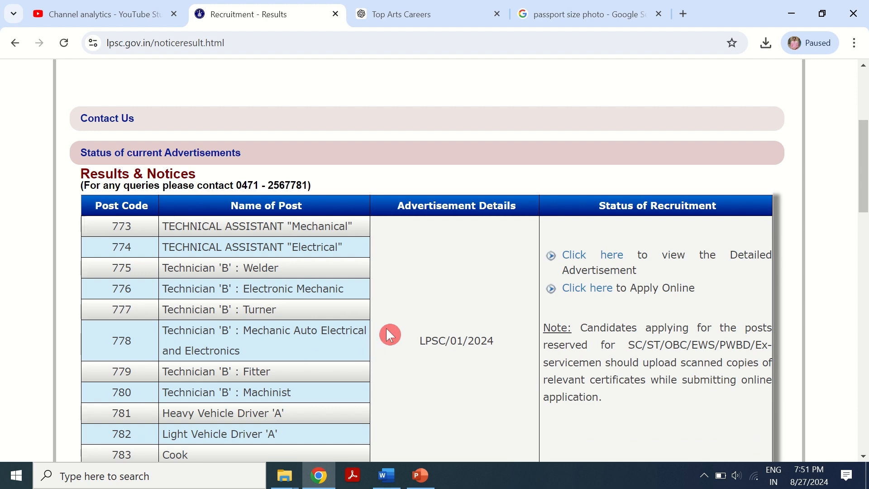
scroll(390, 334, down, 1)
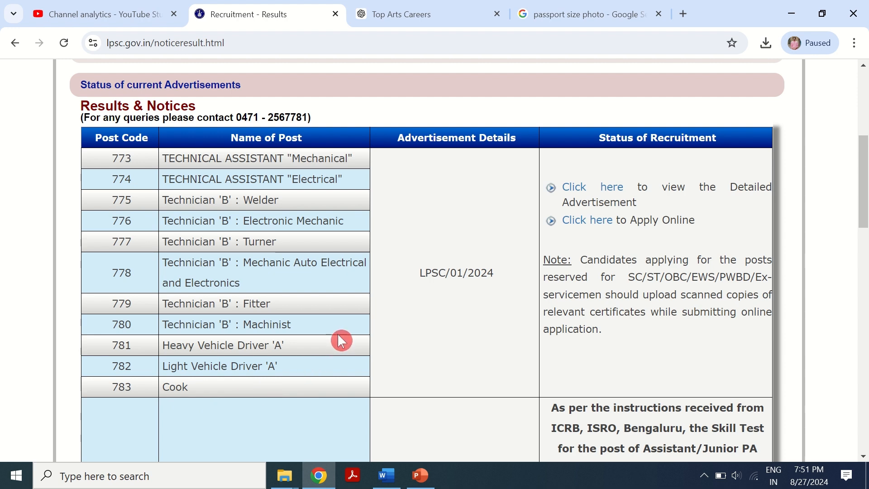
right_click(592, 192)
click(606, 200)
click(398, 10)
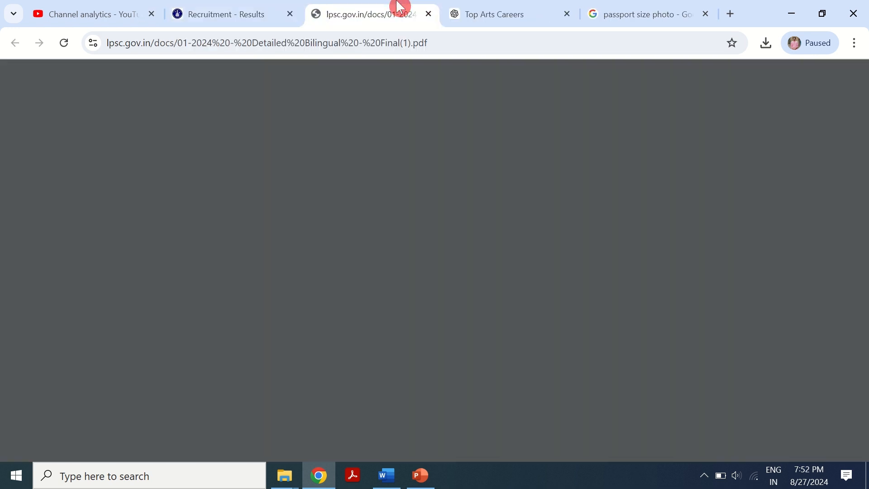
scroll(562, 264, down, 6)
scroll(506, 292, up, 7)
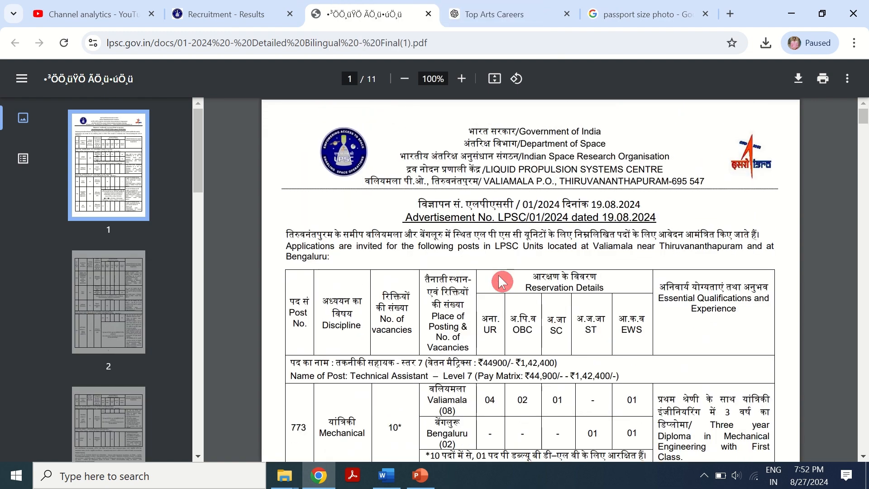
- Return to the recruitment page, go to the online portal and open the Apply Online form for TECHNICAL ASSISTANT [MECHANICAL], post 773
click(217, 14)
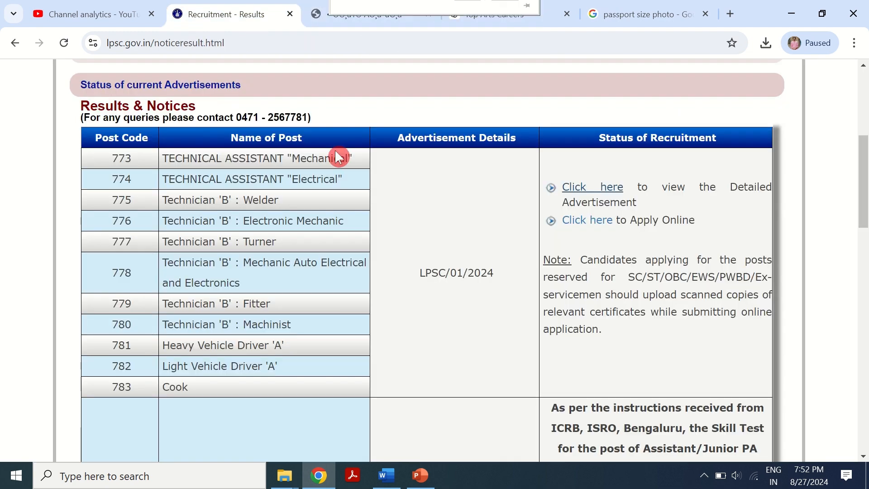
click(597, 222)
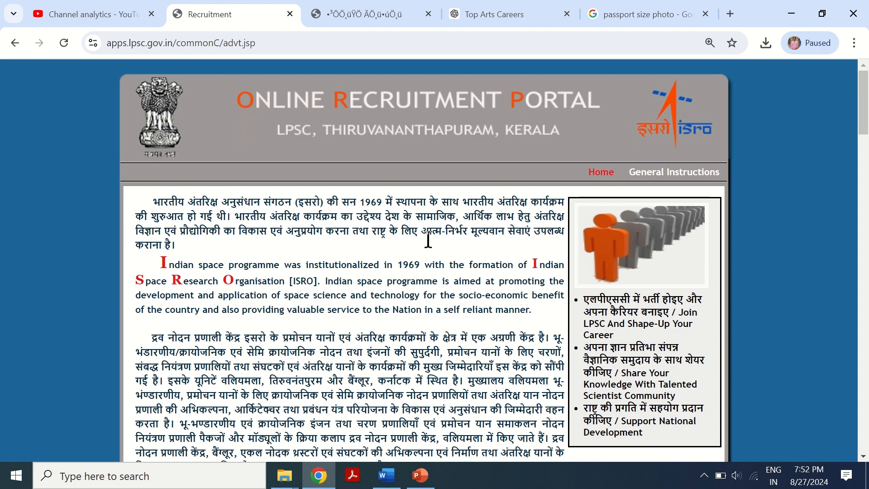
scroll(298, 375, down, 8)
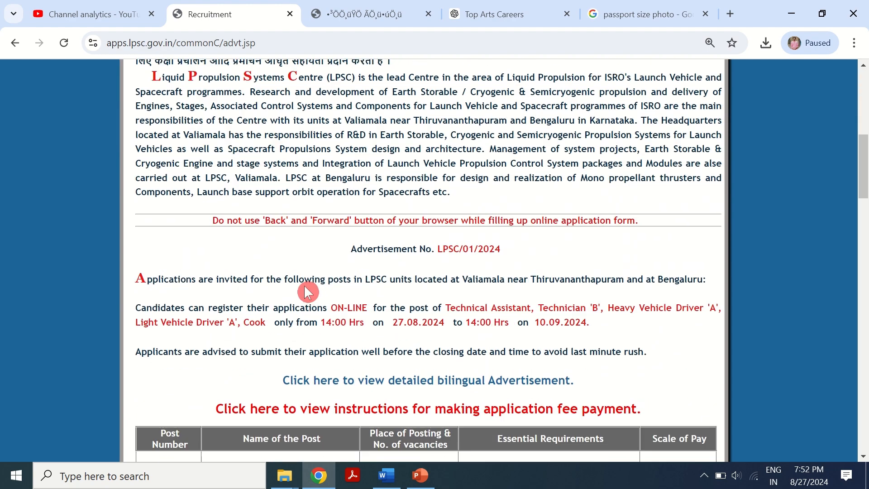
scroll(305, 287, down, 8)
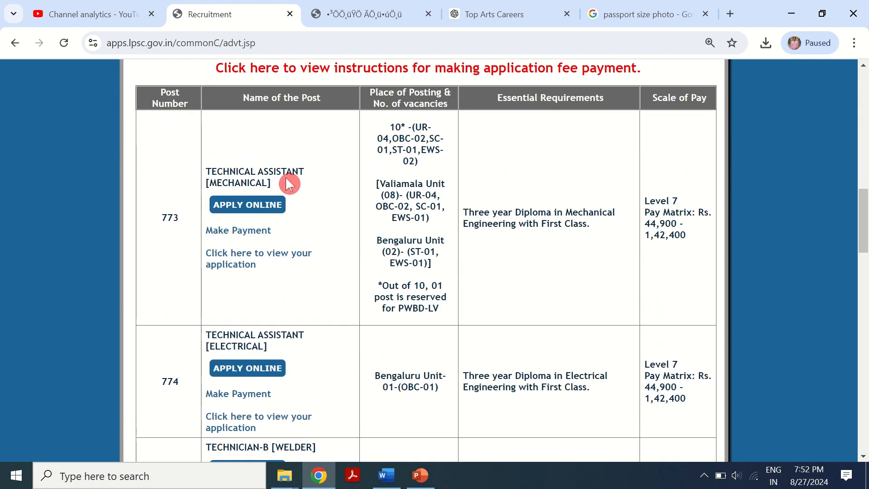
scroll(328, 259, down, 2)
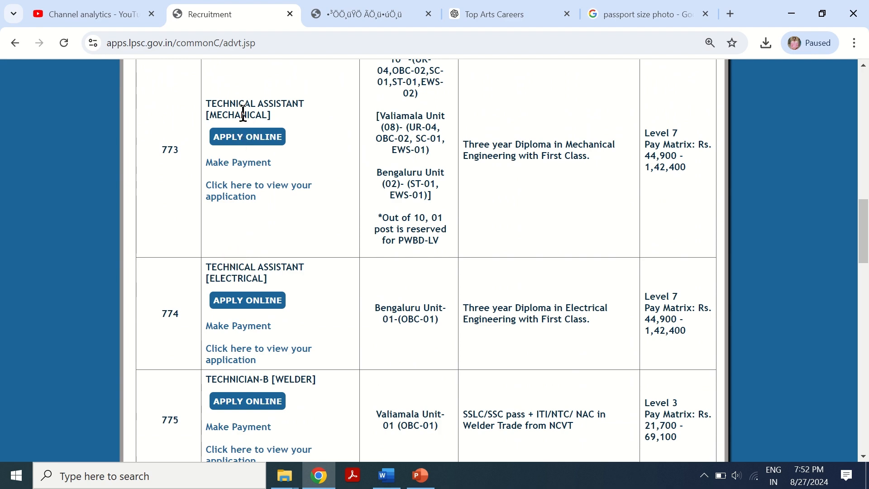
scroll(348, 372, down, 5)
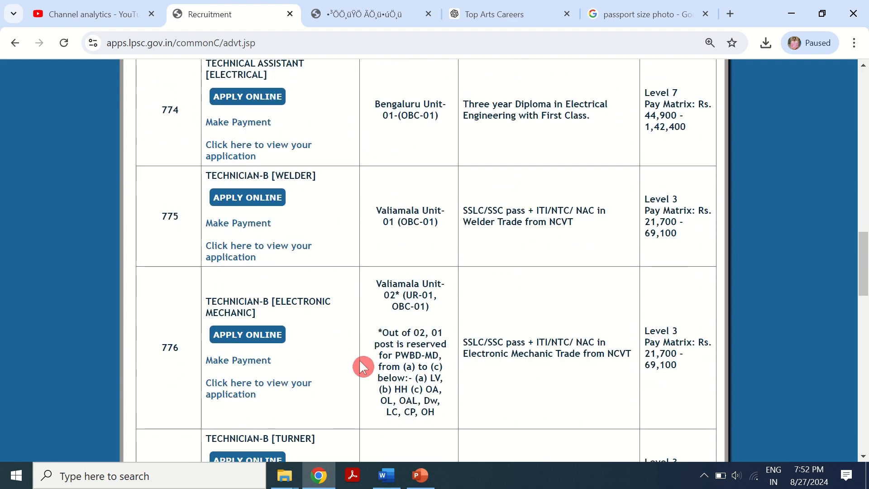
scroll(363, 377, up, 8)
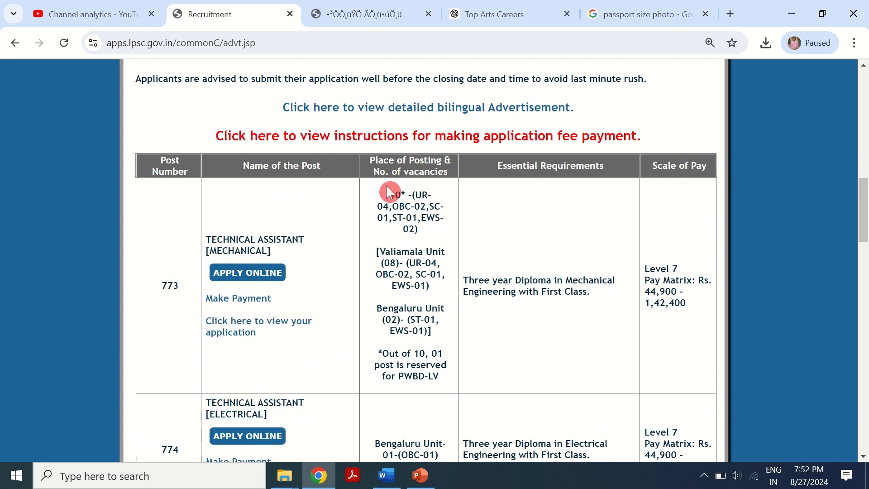
drag(389, 192, 438, 219)
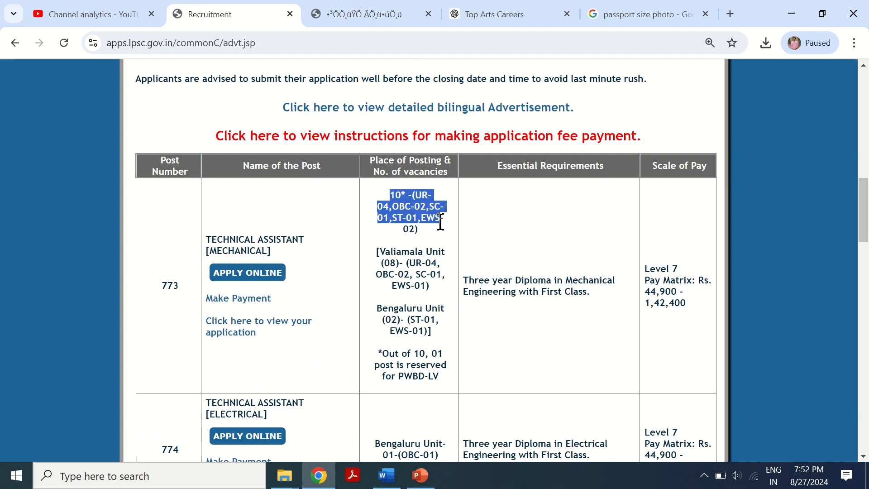
click(468, 224)
click(256, 273)
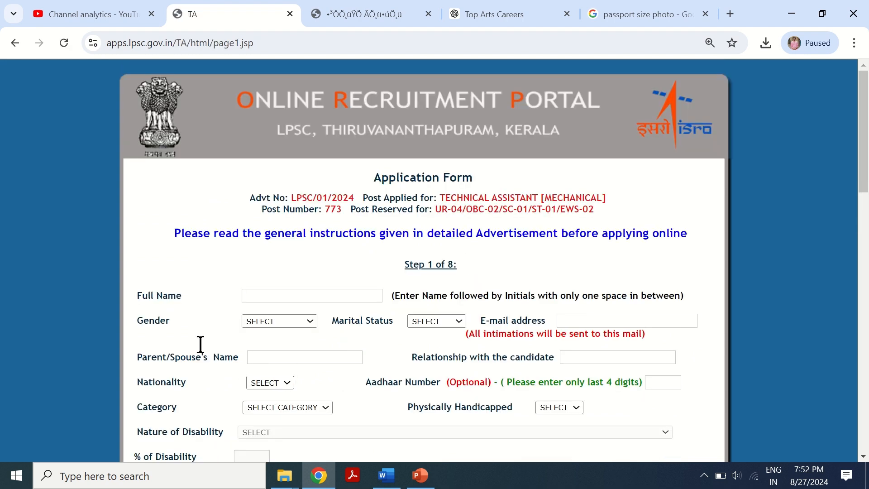
- Enter the applicant's full name in the application form
click(266, 296)
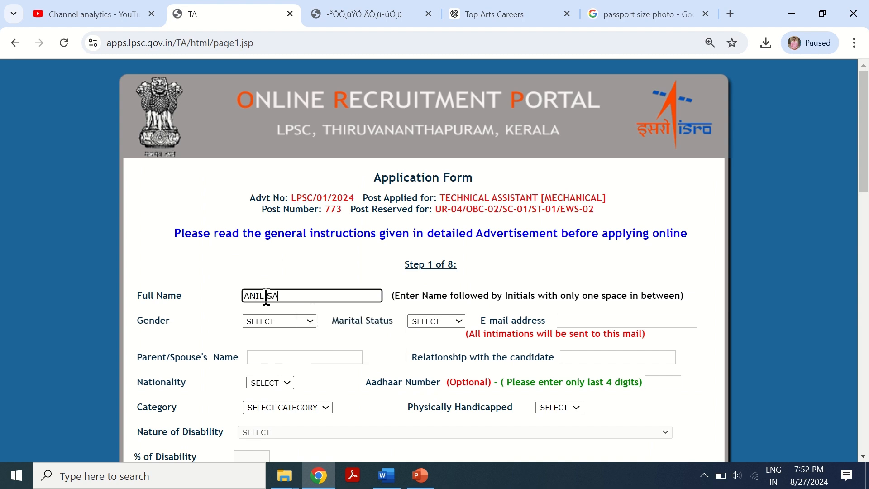
- Set Gender to MALE and Marital Status to SINGLE
click(299, 324)
click(280, 340)
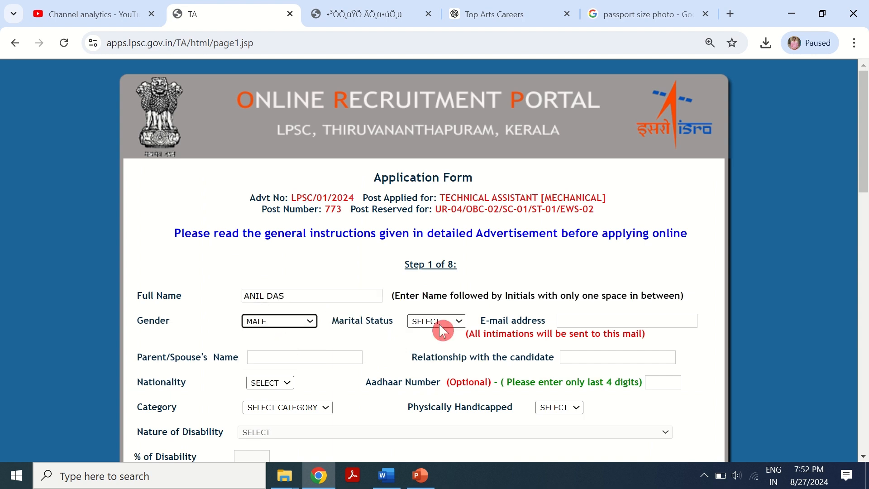
click(438, 322)
click(444, 340)
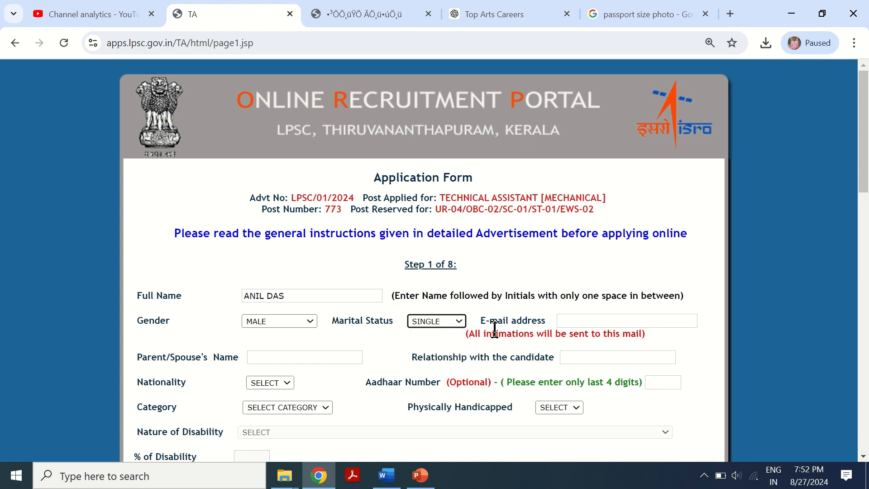
- Fill in the applicant's e-mail address from the suggestion and enter the parent's name
click(597, 321)
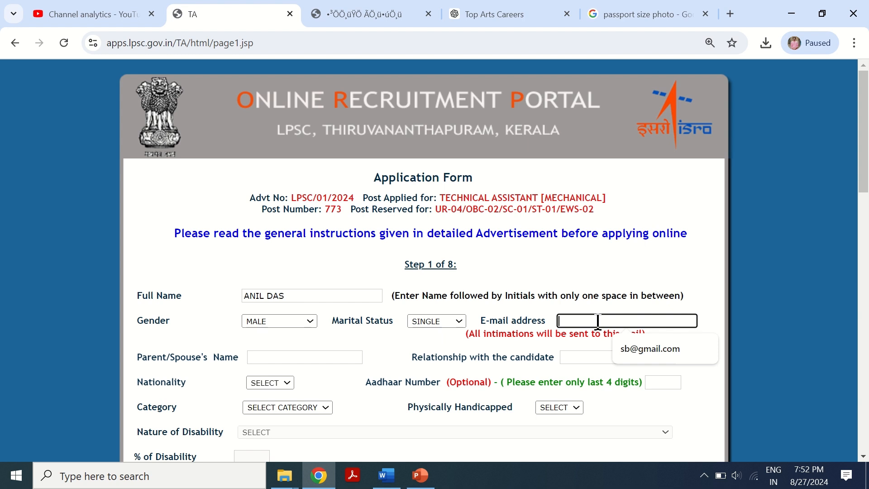
click(636, 354)
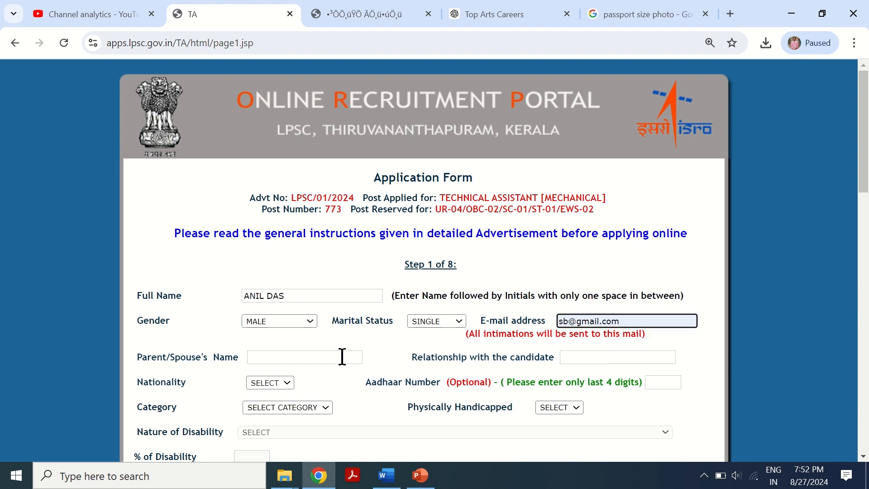
click(275, 326)
scroll(344, 331, down, 1)
click(273, 289)
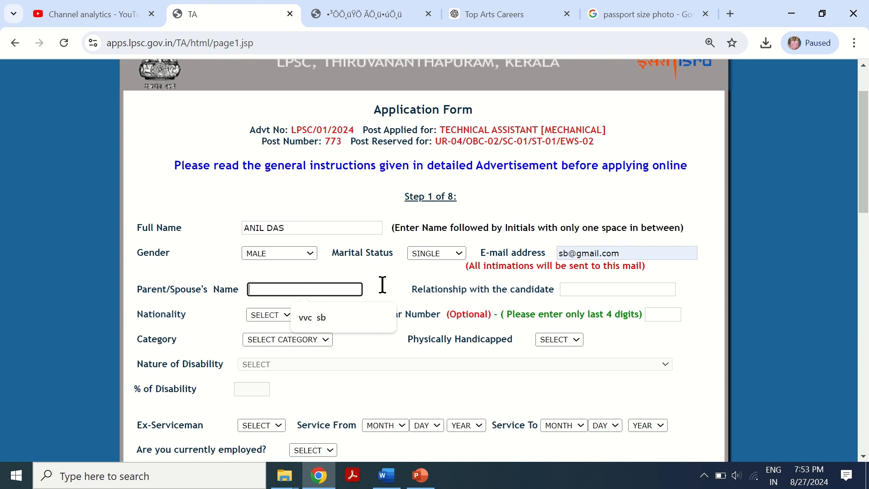
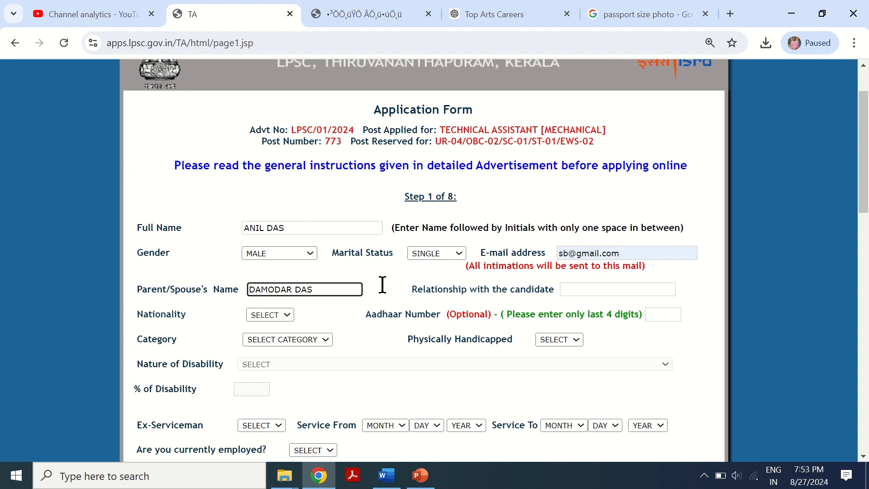
- Enter FATHER as the relationship with the candidate and select INDIAN as nationality
click(578, 289)
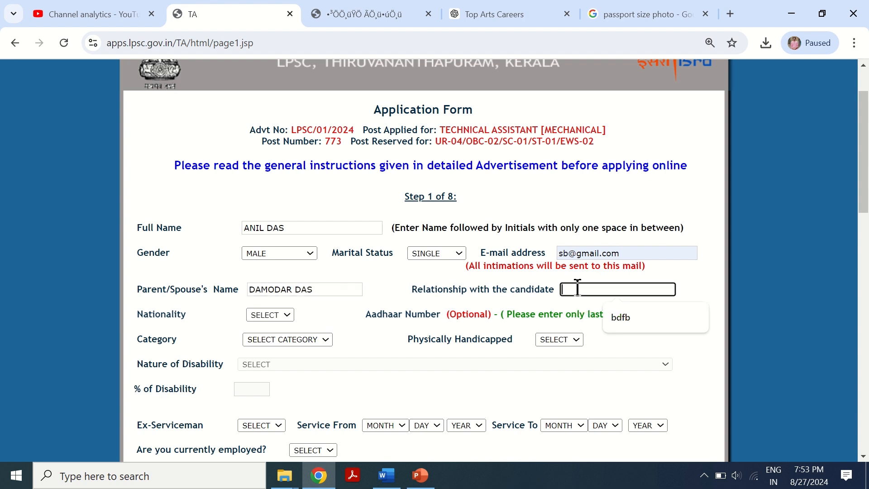
text(FATHER)
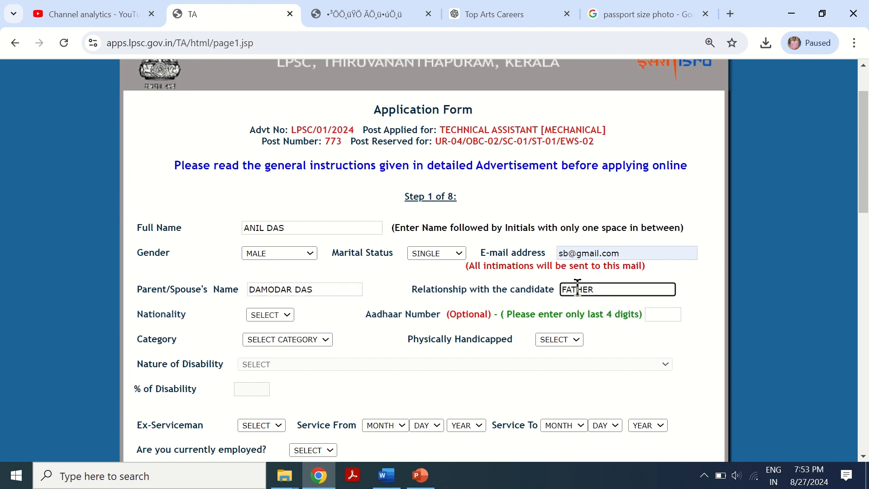
scroll(372, 313, down, 2)
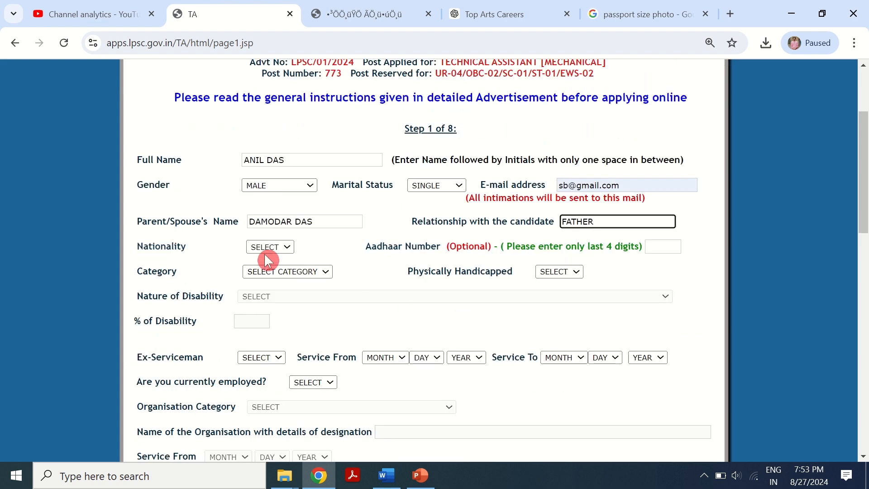
click(267, 246)
click(274, 267)
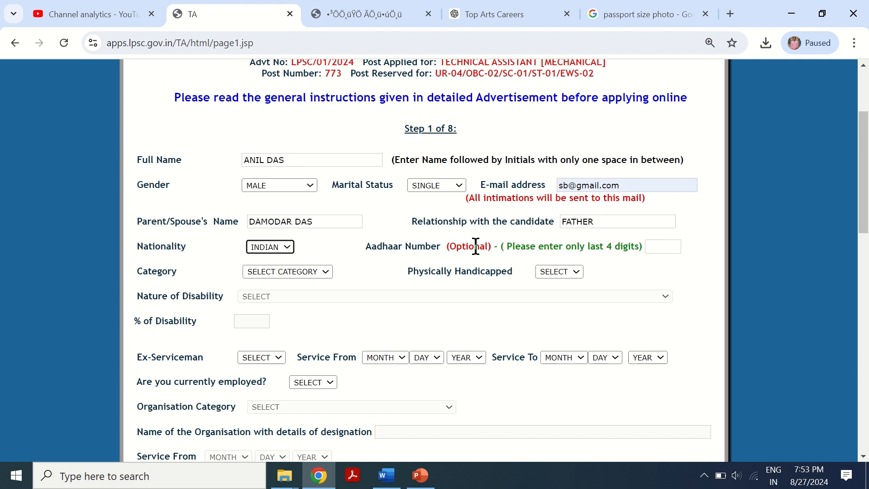
- Choose GENERAL as the category and NO for Physically Handicapped
click(281, 277)
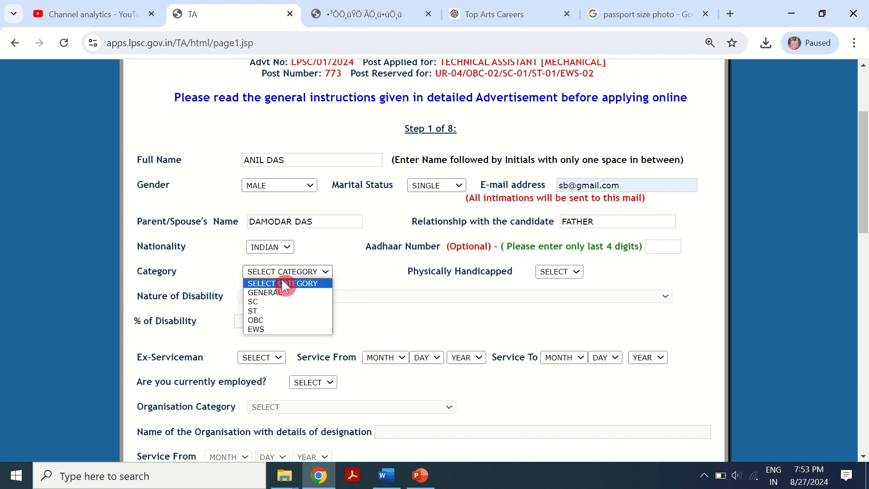
click(283, 293)
click(563, 274)
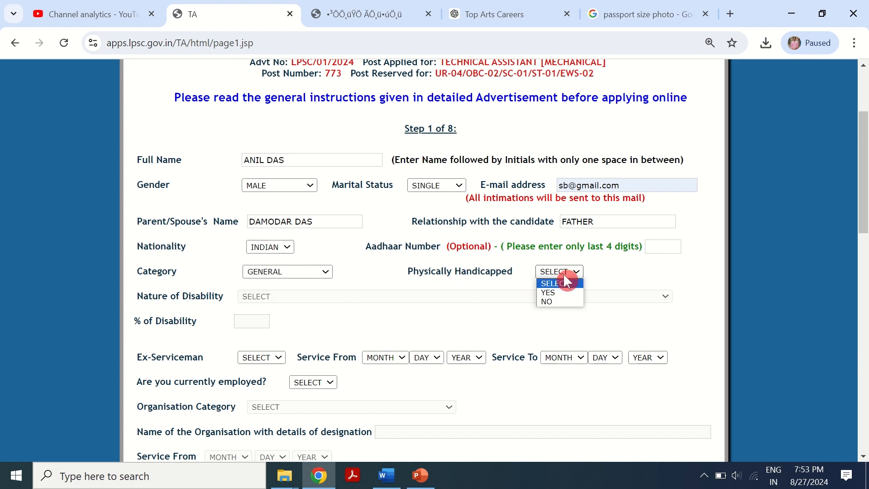
click(553, 301)
scroll(497, 308, down, 1)
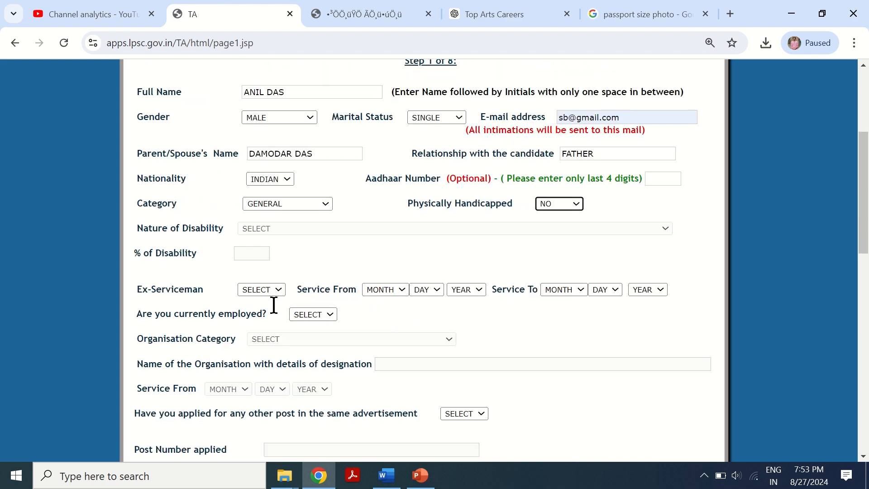
- Set Ex-Serviceman to NO and answer NO to whether currently employed
click(257, 290)
click(265, 319)
scroll(402, 322, down, 1)
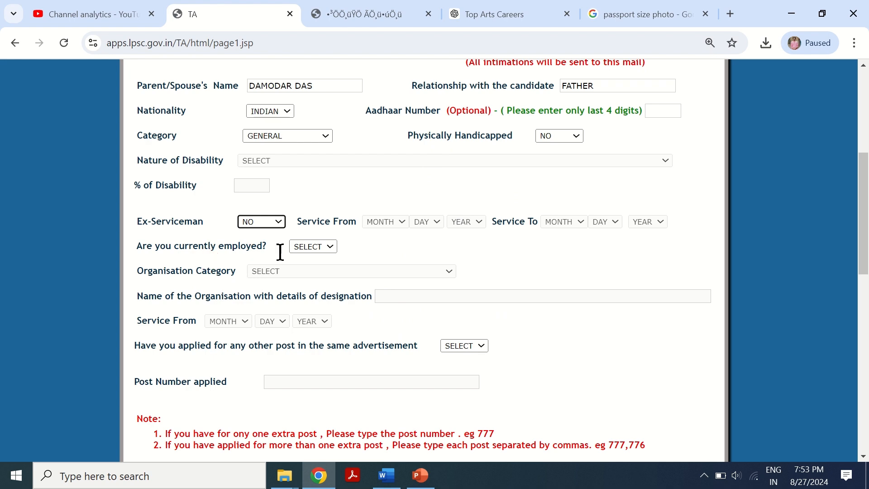
click(326, 247)
click(323, 272)
- Answer NO to having applied for any other post in the same advertisement
scroll(341, 281, down, 3)
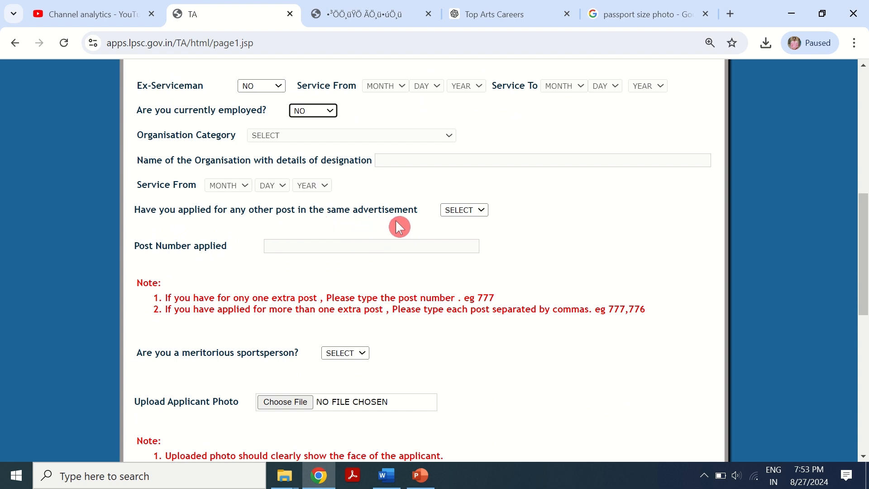
click(466, 210)
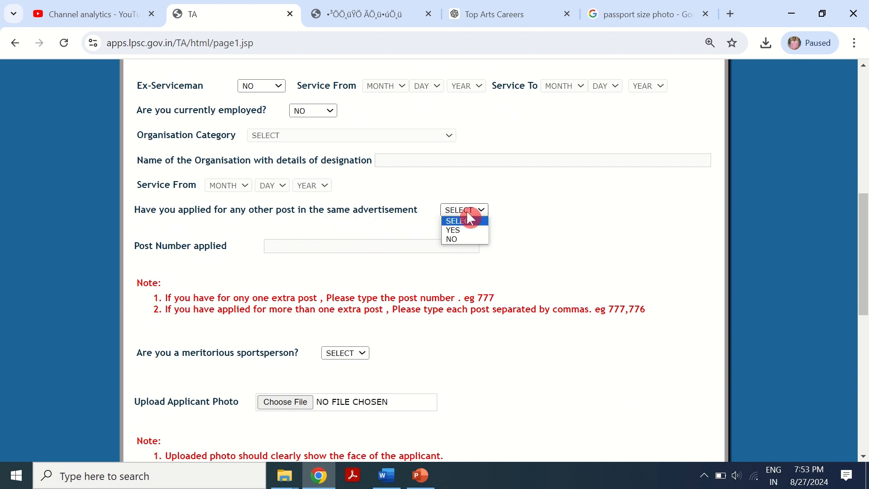
click(473, 239)
scroll(384, 297, down, 1)
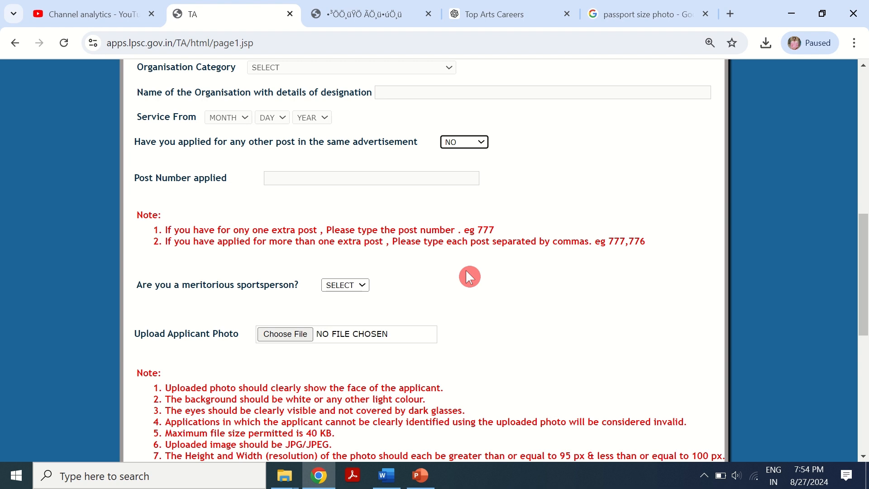
- Switch the other-post answer to YES and check the post numbers listed in the advertisement PDF
click(465, 142)
click(398, 184)
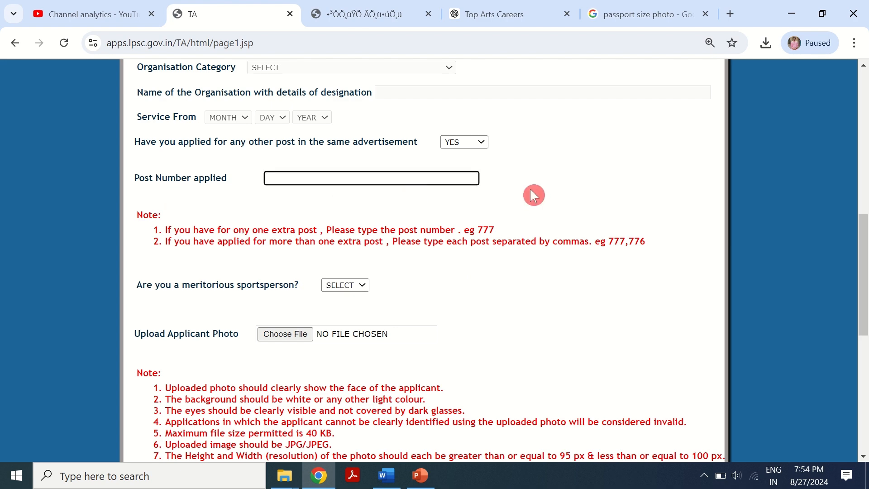
click(364, 14)
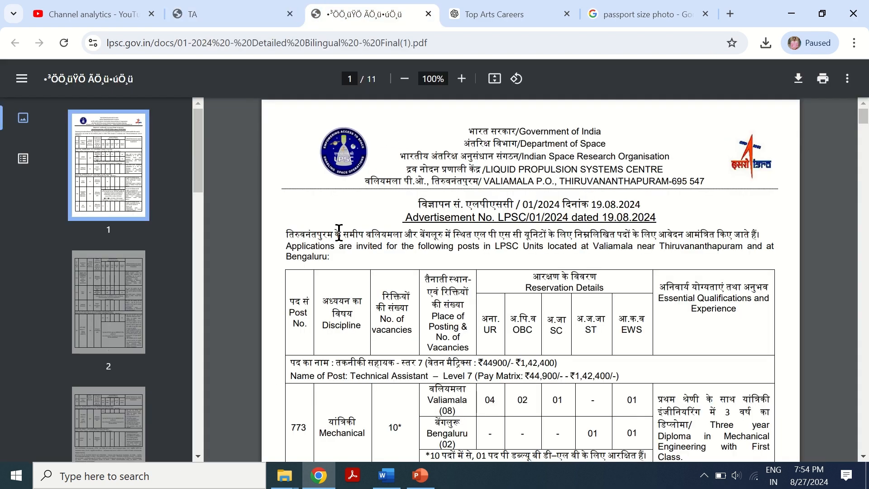
scroll(363, 266, down, 10)
scroll(363, 266, down, 2)
scroll(363, 265, up, 3)
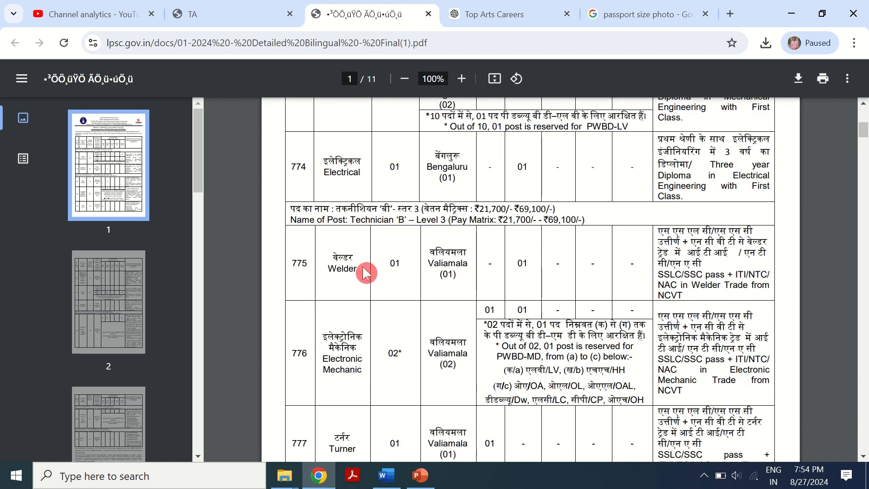
scroll(364, 265, down, 5)
scroll(362, 265, down, 8)
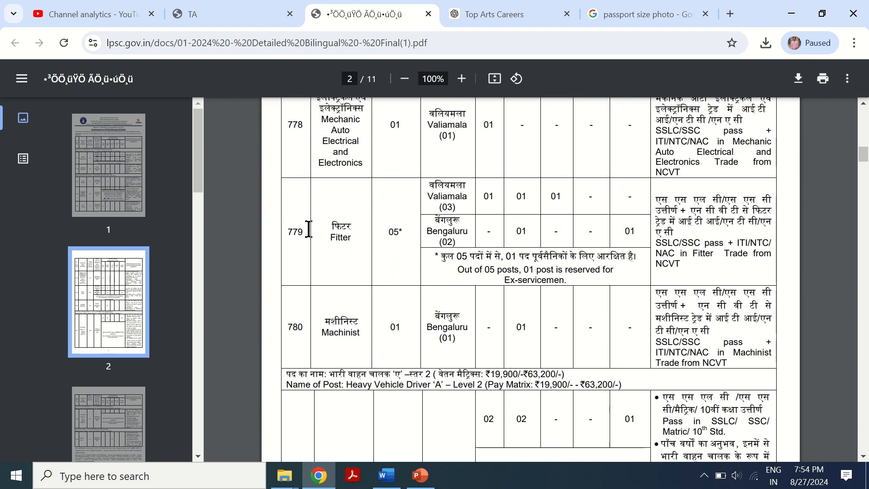
click(233, 15)
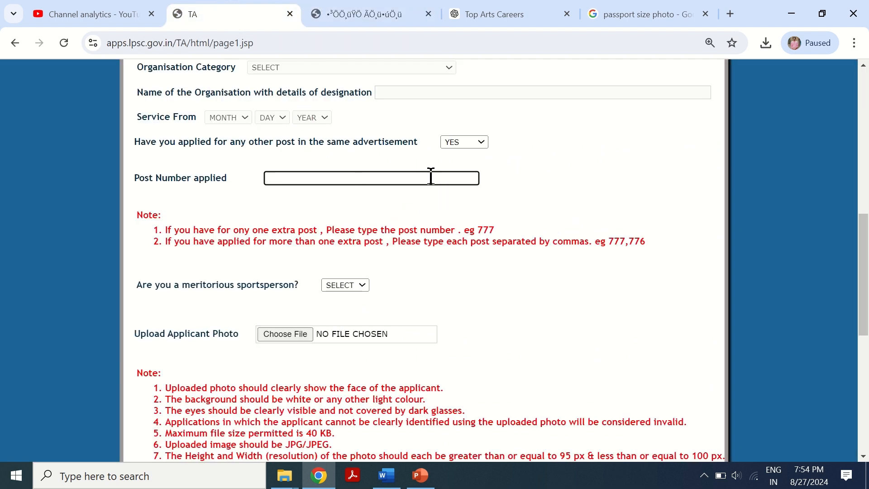
- Set the other-post answer back to NO and answer NO to being a meritorious sportsperson
click(473, 144)
click(465, 170)
scroll(332, 217, down, 1)
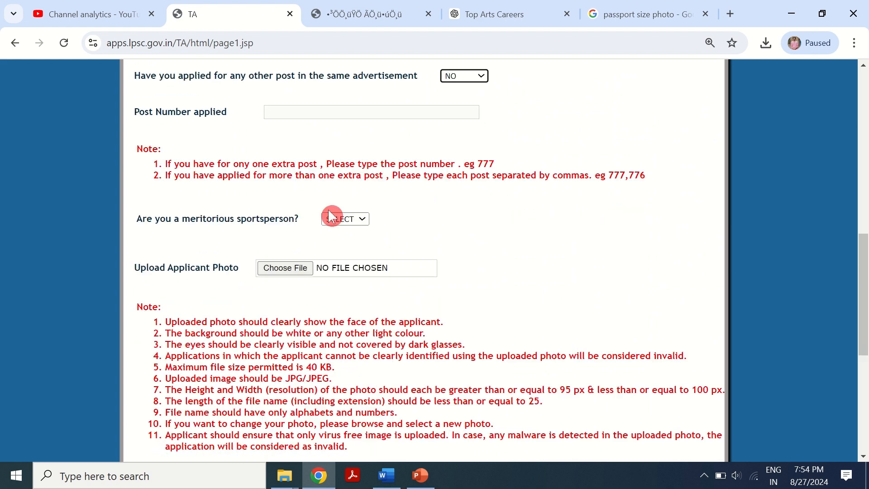
click(355, 218)
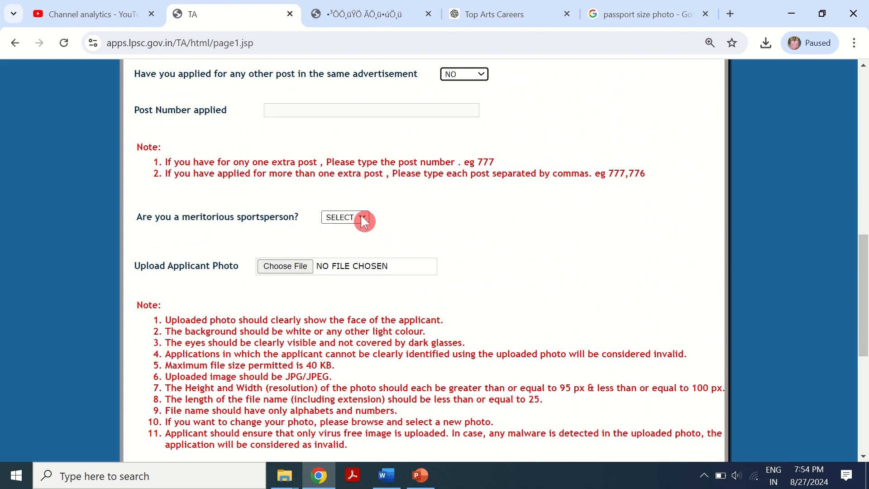
click(344, 248)
scroll(242, 250, down, 1)
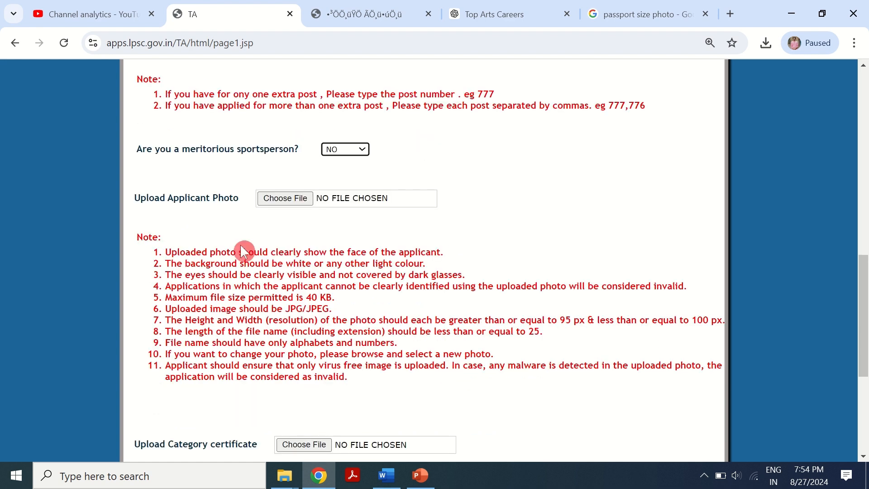
- Open and cancel the applicant photo file chooser, then review the photo size and resolution requirements
click(292, 201)
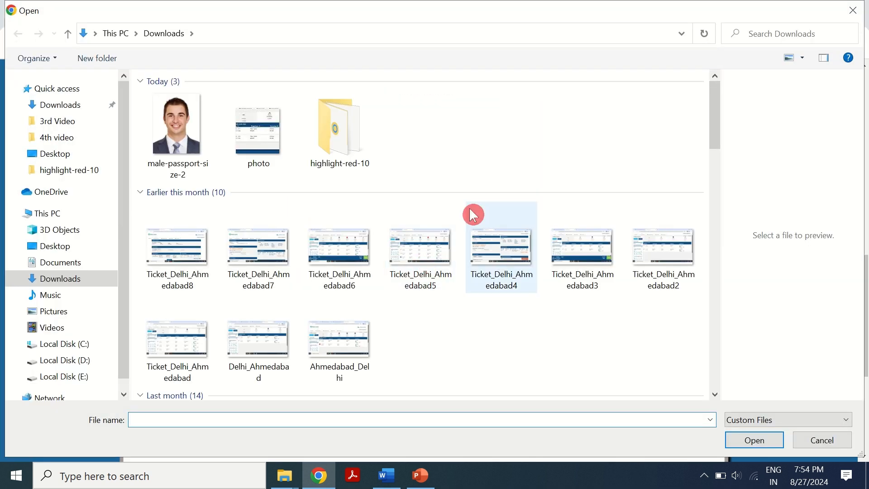
click(822, 439)
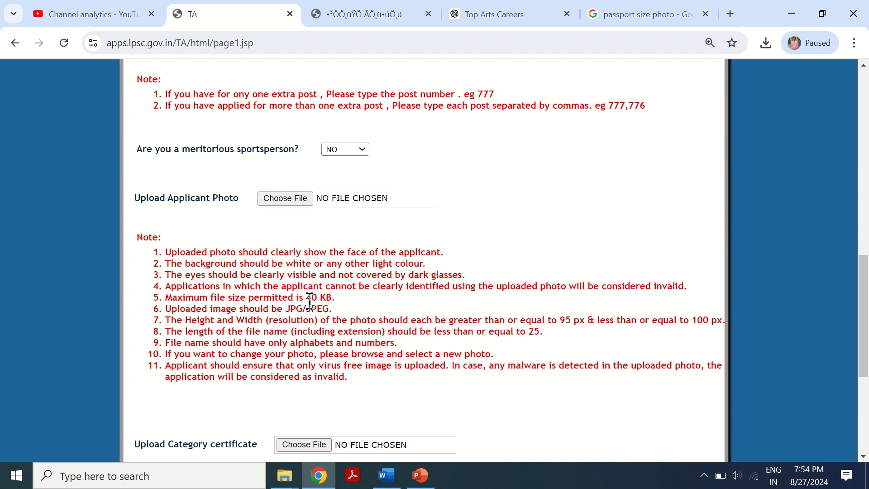
drag(306, 297, 332, 297)
click(397, 319)
- Open the male-passport-size-2 image from Downloads in Paint
mouse_move(285, 475)
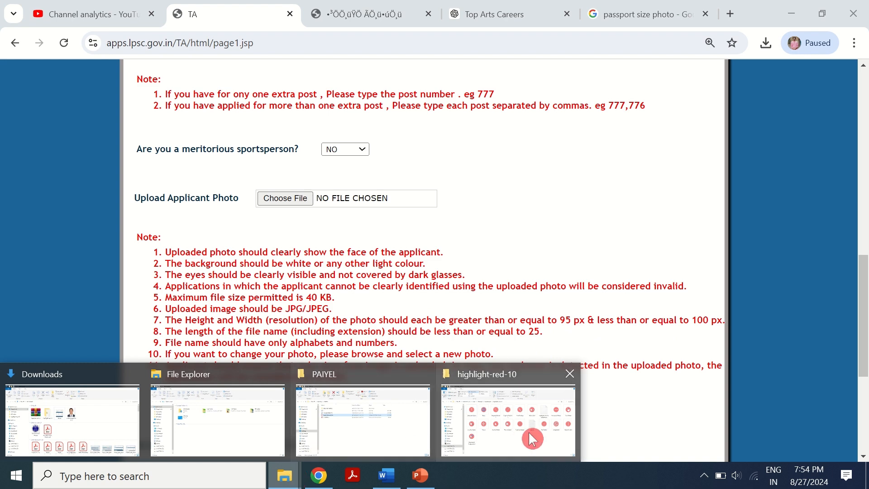
click(87, 407)
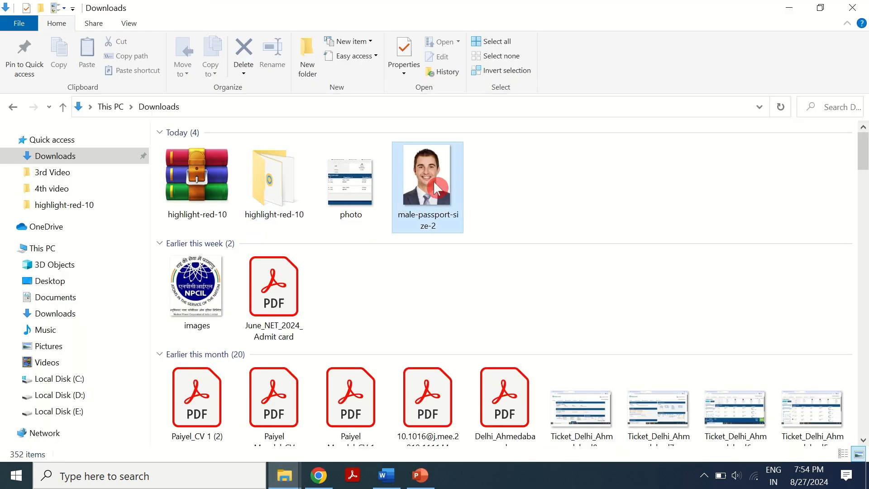
right_click(436, 188)
mouse_move(637, 232)
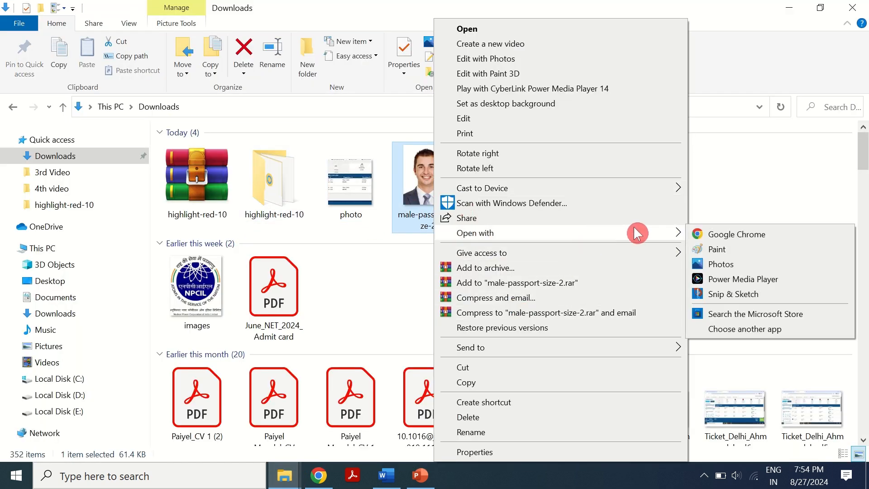
click(716, 249)
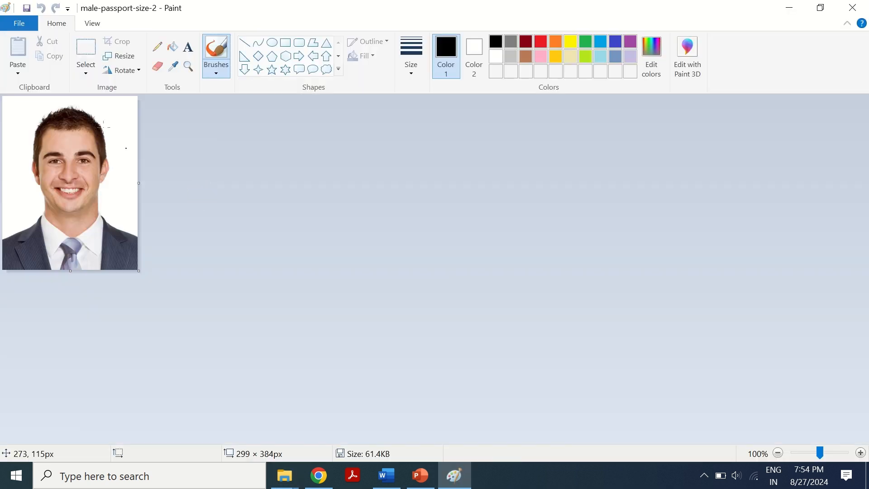
- Resize the image to 95 by 100 pixels without keeping aspect ratio, save it and close Paint
click(111, 55)
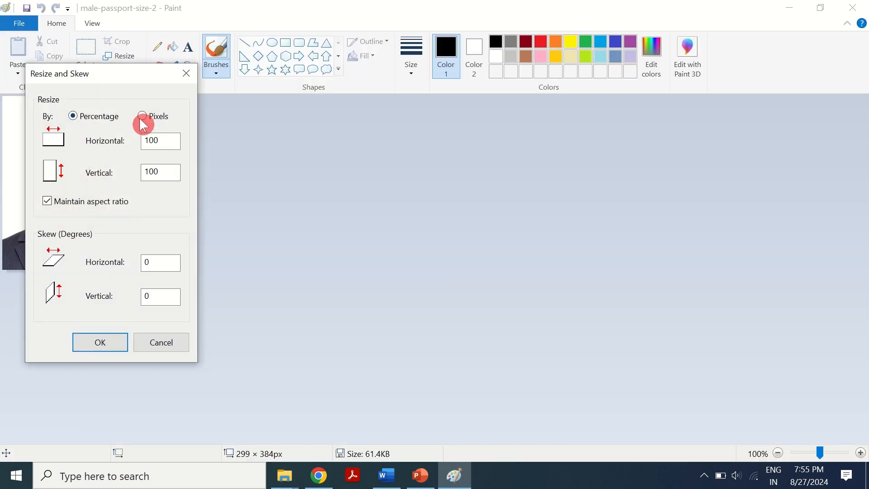
click(141, 118)
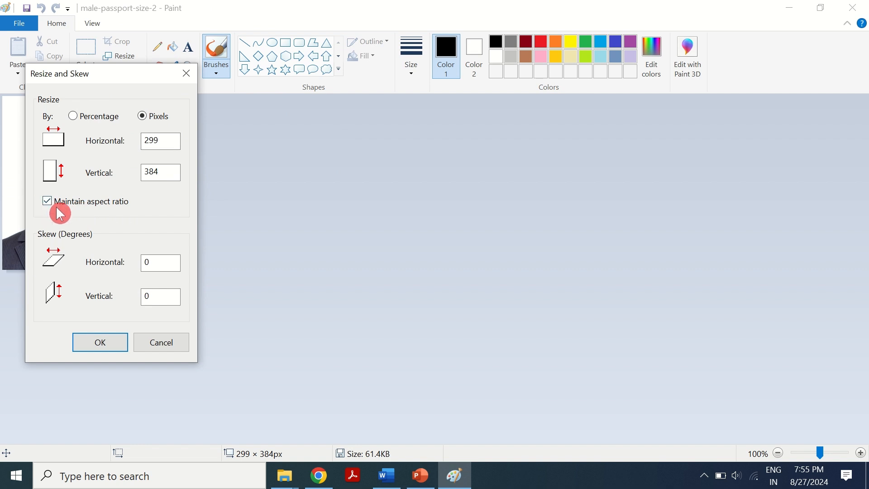
click(94, 214)
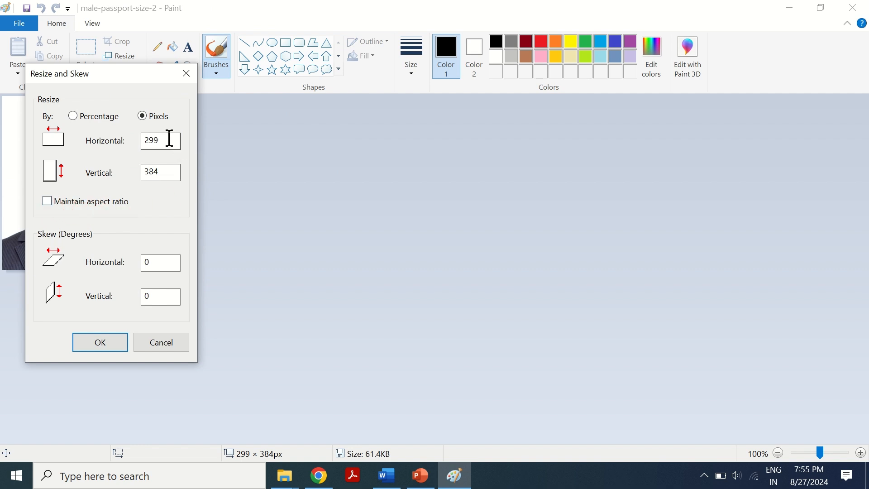
double_click(170, 139)
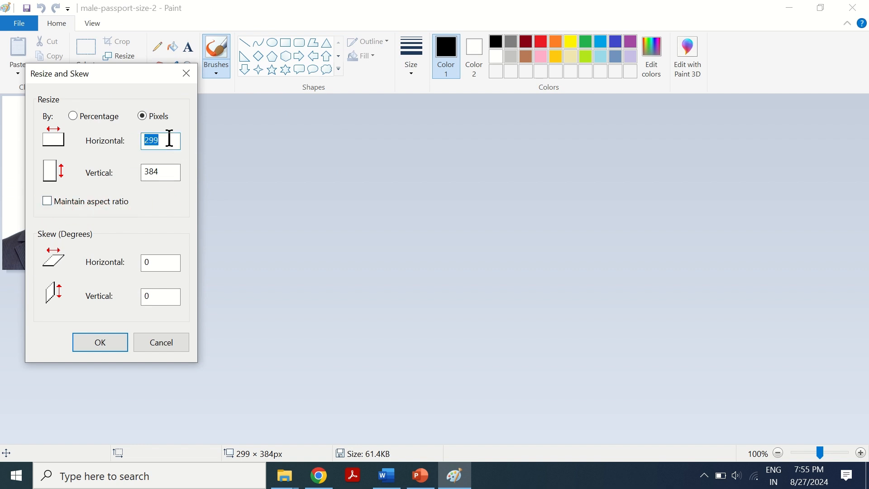
text(95)
double_click(168, 176)
text(100)
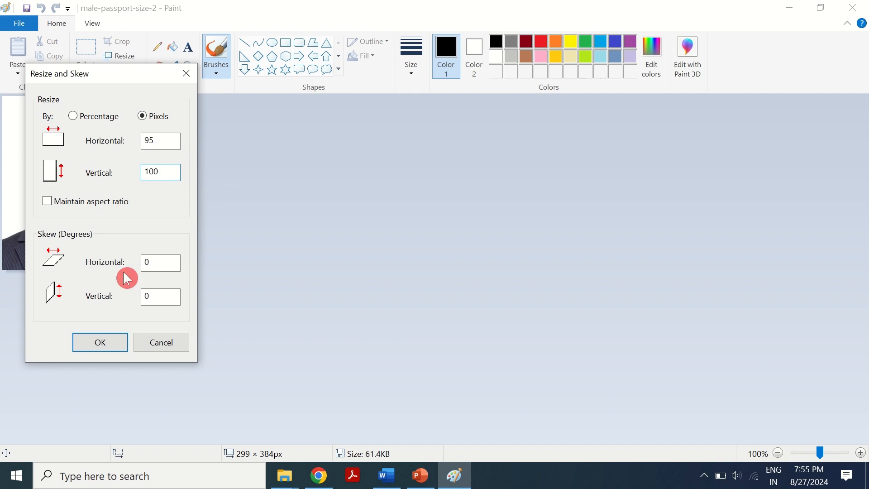
click(95, 344)
click(27, 8)
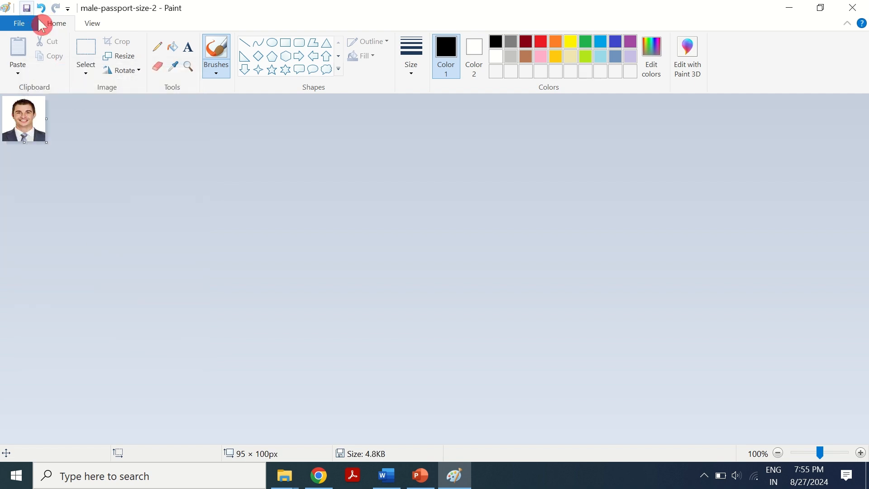
click(852, 10)
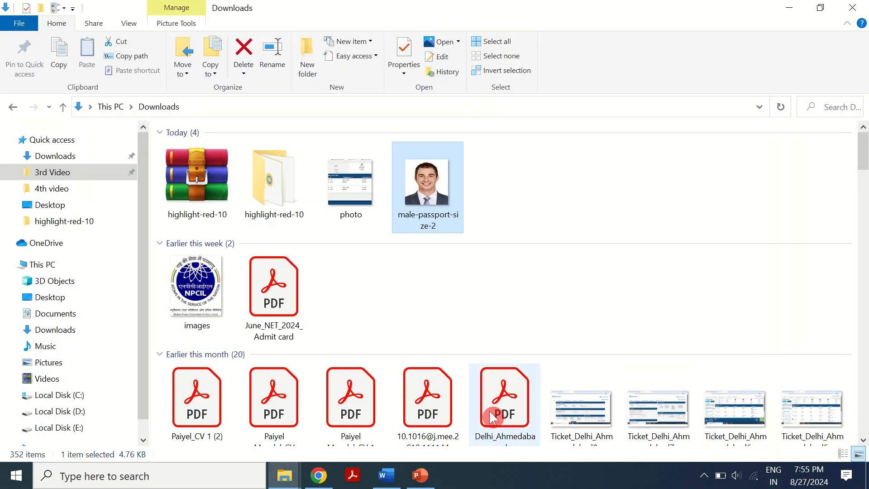
- Upload the resized male-passport-size-2 image as the applicant photo
click(319, 475)
click(320, 204)
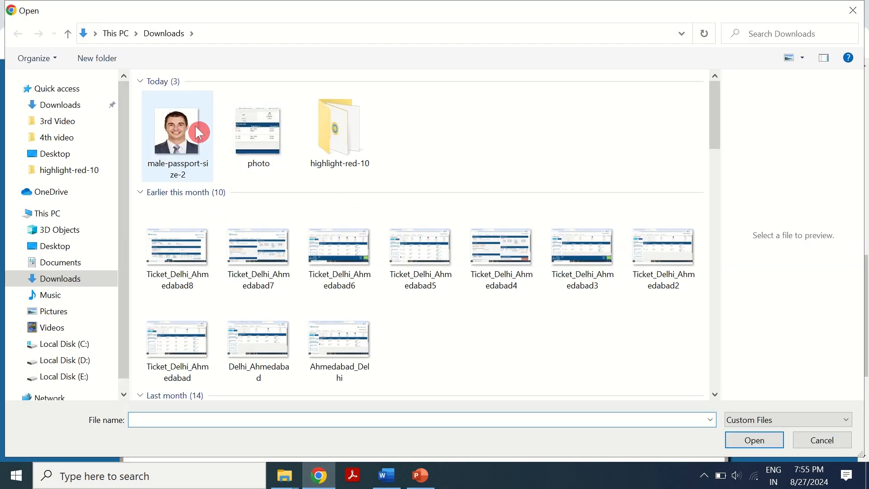
double_click(196, 127)
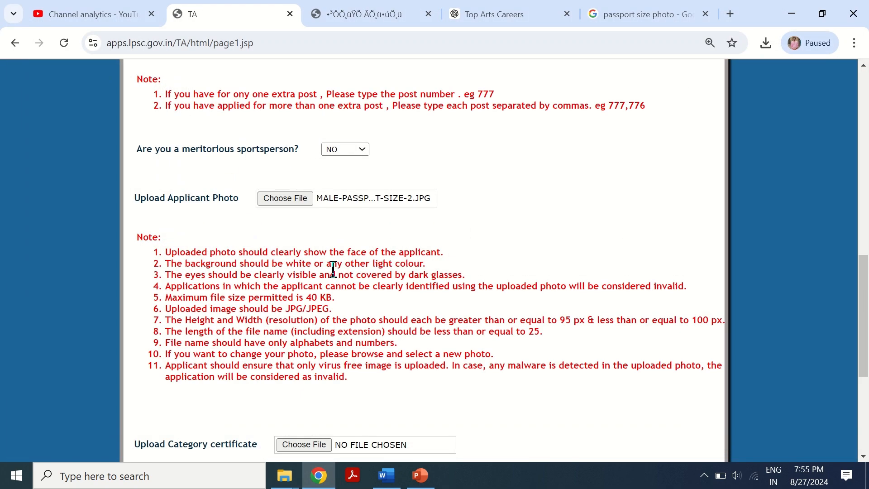
- Review the category certificate notes and try to proceed to the next step of the form
scroll(242, 246, down, 5)
click(261, 270)
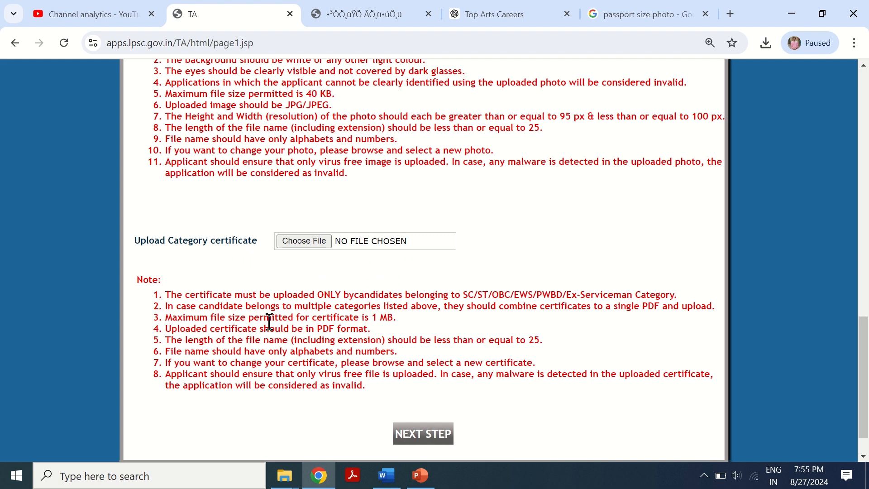
drag(350, 317, 396, 317)
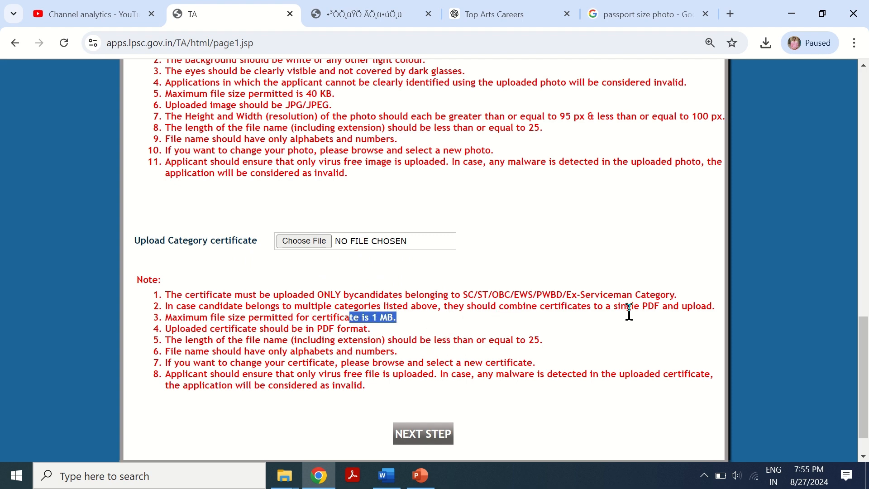
drag(635, 308, 678, 307)
scroll(590, 349, down, 1)
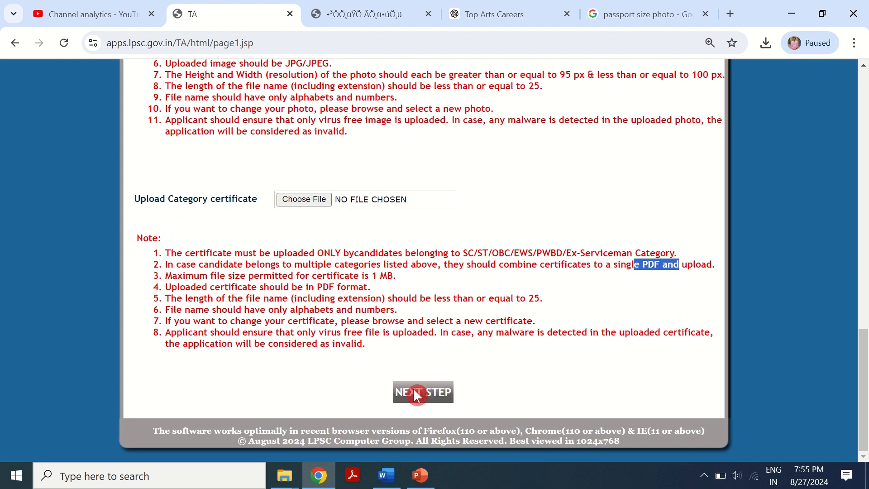
click(413, 388)
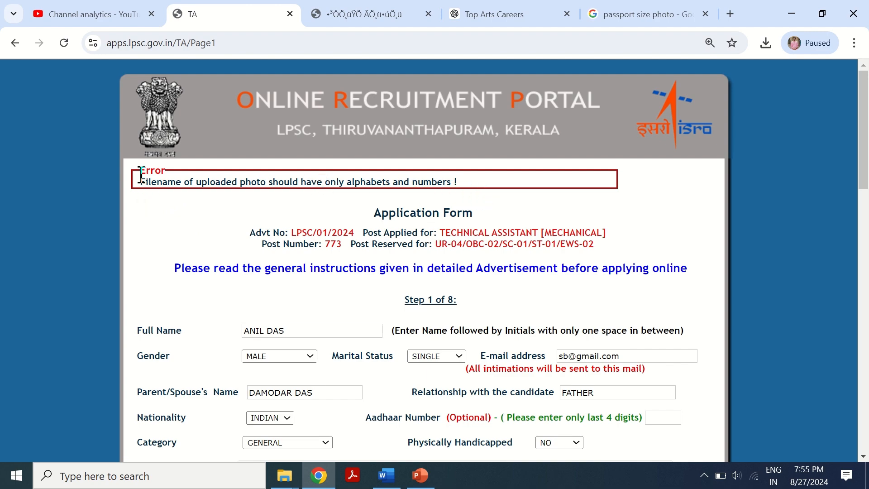
- Try to rename the male-passport-size-2 image in Downloads to Photo
scroll(234, 246, down, 20)
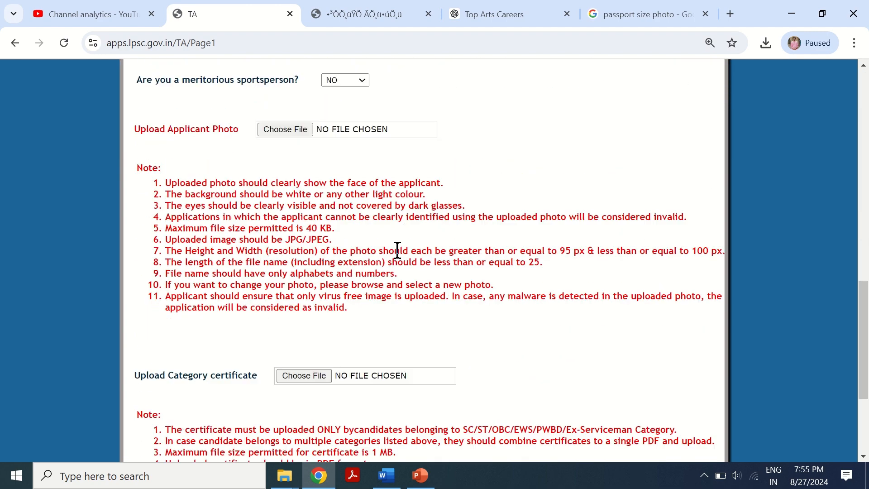
mouse_move(285, 474)
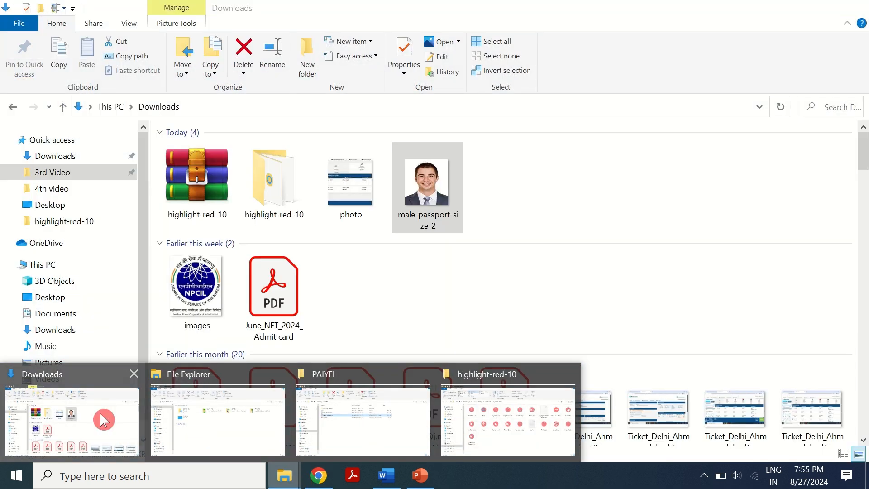
click(104, 419)
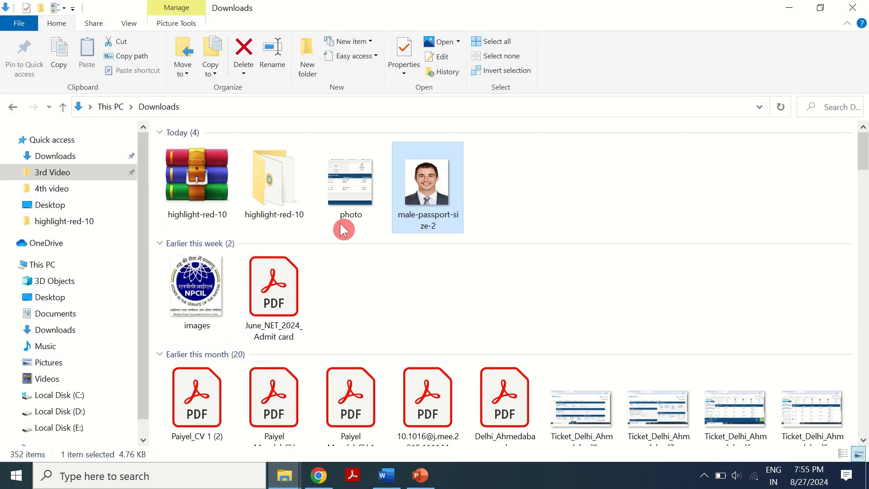
right_click(430, 195)
click(471, 432)
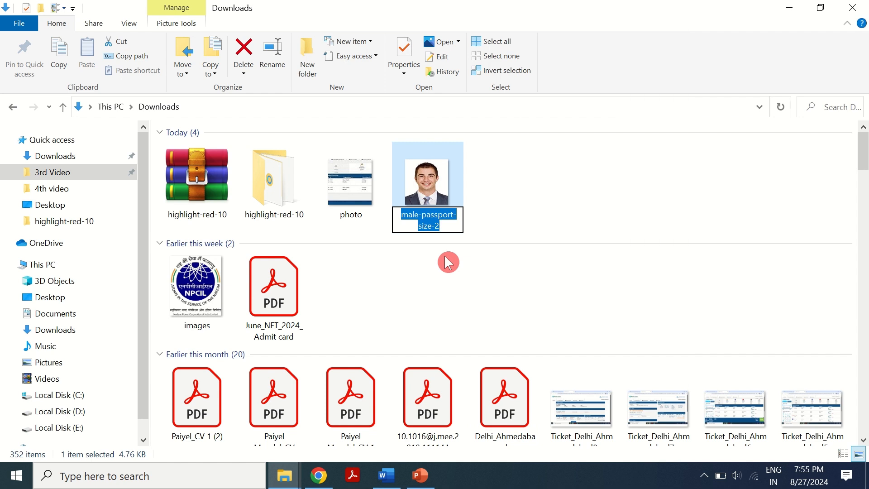
text(Photo)
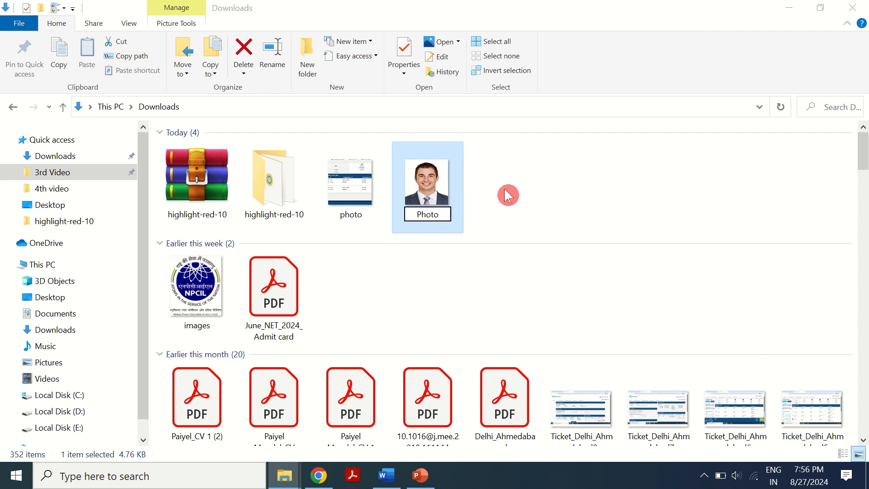
click(506, 195)
click(516, 312)
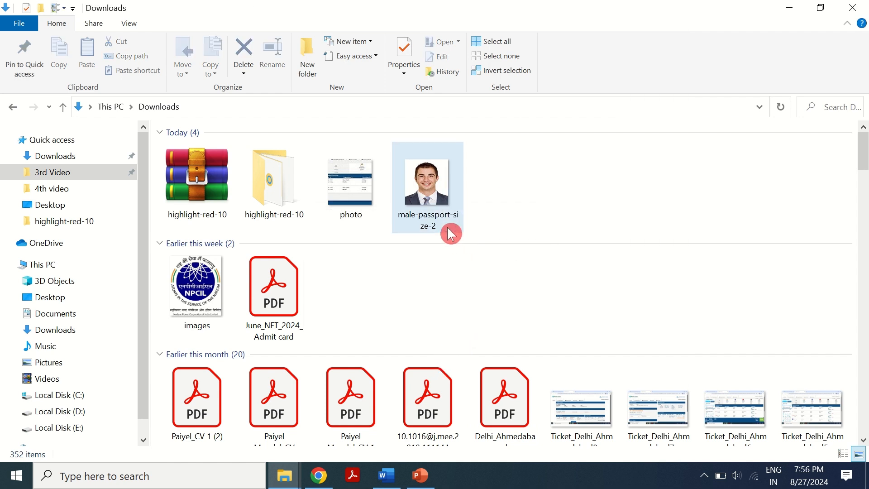
- Rename the male-passport-size-2 image in Downloads to Photo2
right_click(455, 222)
click(489, 432)
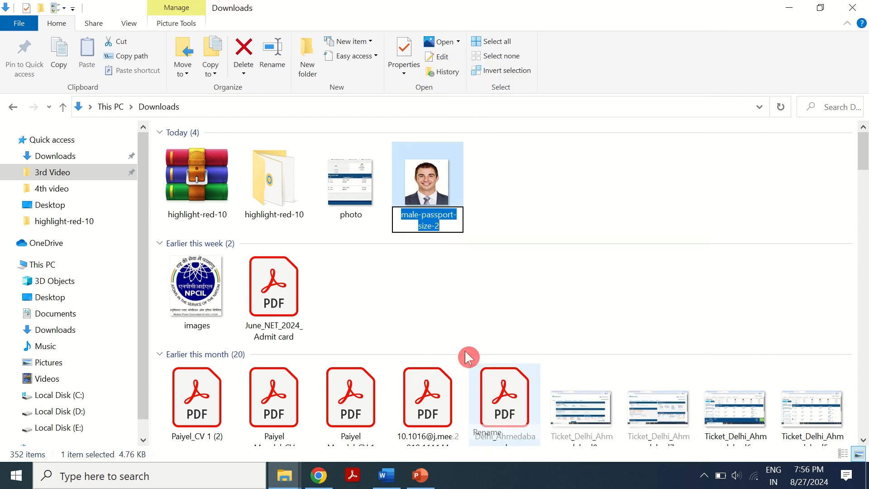
key(BackSpace)
text(Photo)
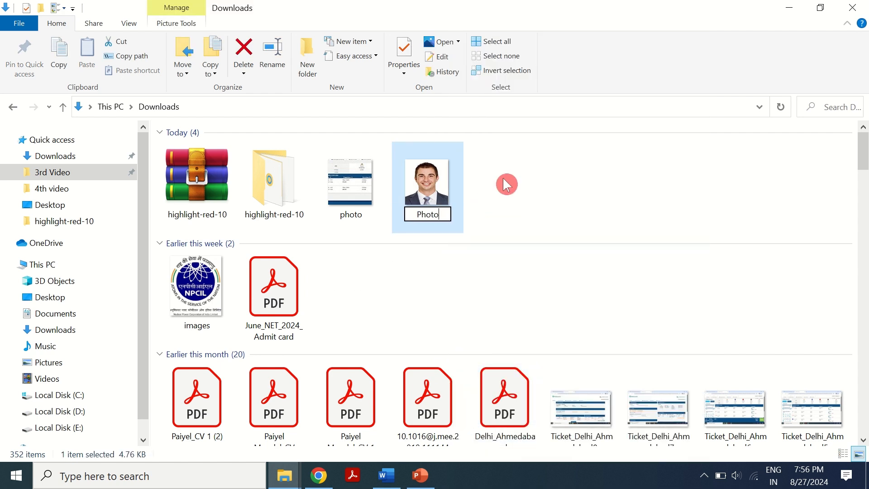
text(2)
key(Return)
click(506, 183)
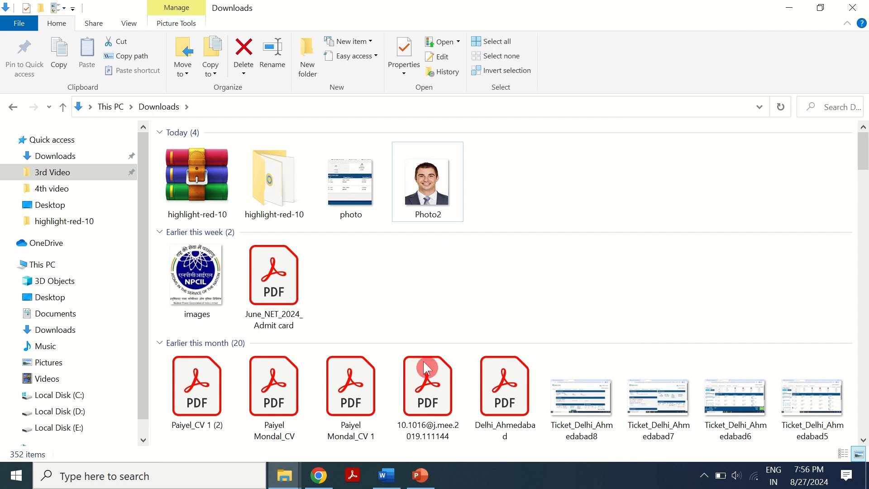
- Upload the renamed Photo2 image as the applicant photo in the application form
click(324, 484)
scroll(289, 253, up, 8)
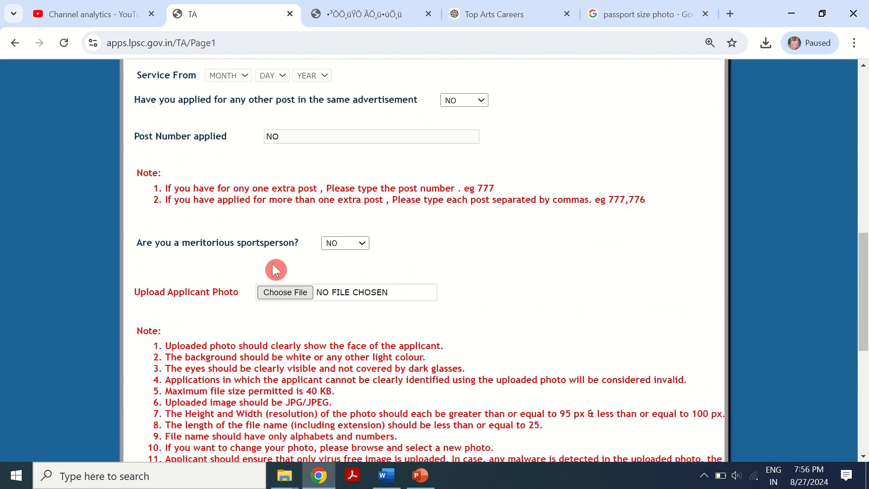
click(285, 293)
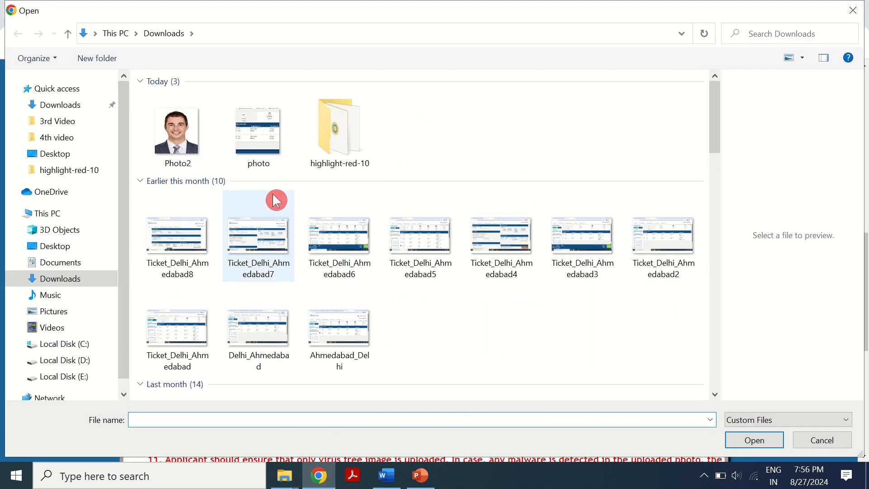
double_click(176, 132)
- Proceed from step 1 to the next step of the application form
scroll(359, 344, down, 5)
scroll(357, 340, down, 5)
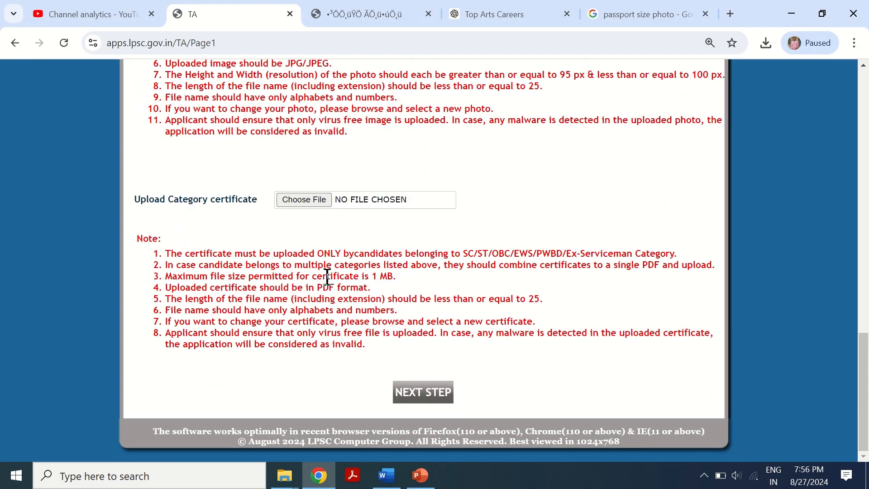
click(420, 394)
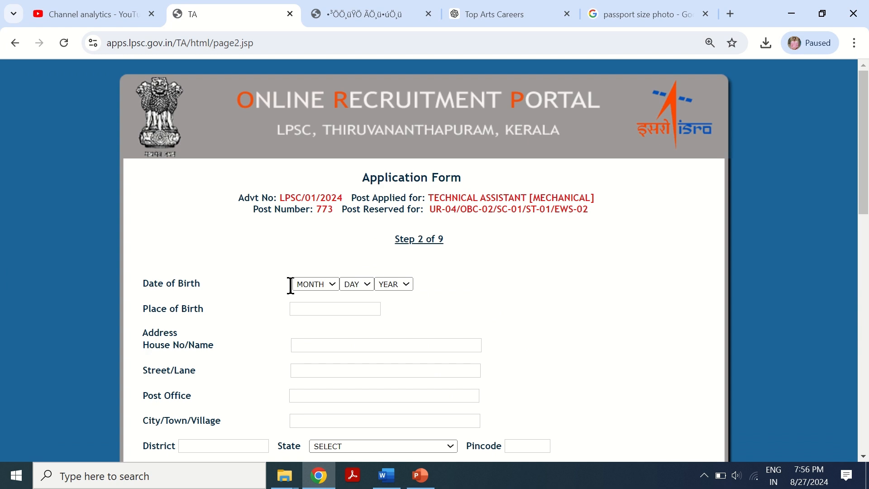
- Set the date of birth to MAY 12 1995
click(319, 285)
click(330, 341)
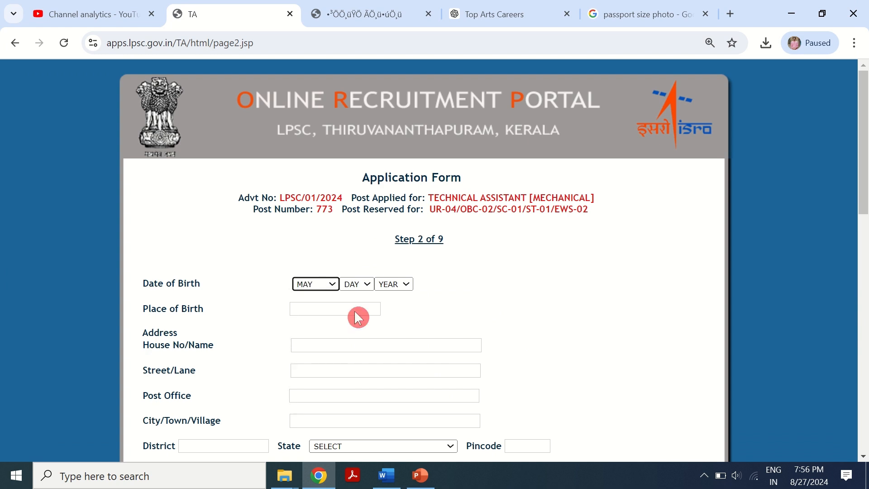
click(357, 285)
click(351, 208)
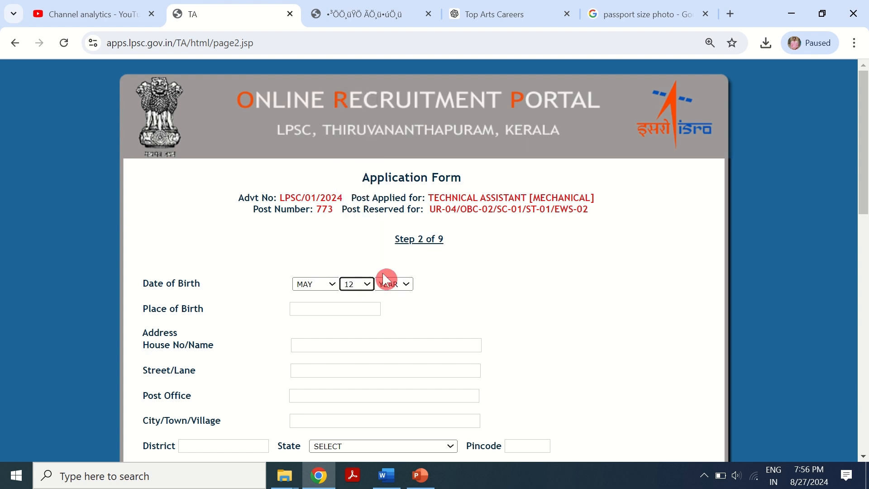
click(394, 284)
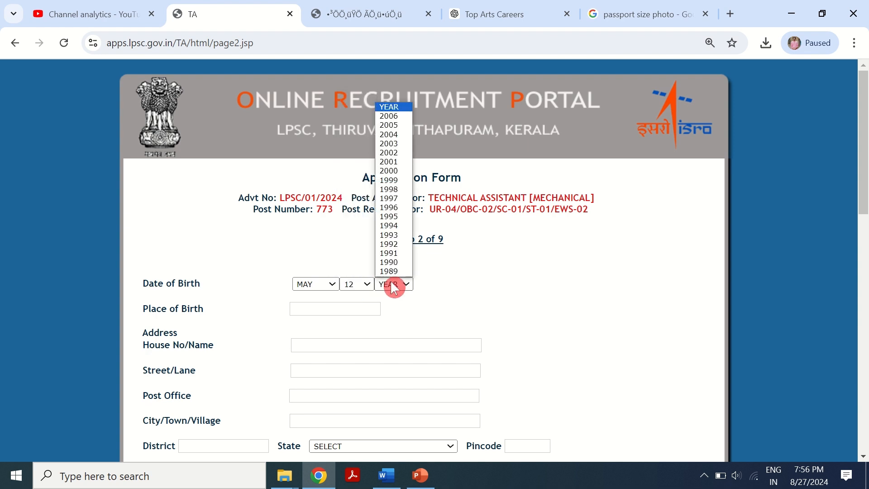
click(398, 216)
- Set the place of birth to DELHI using the suggestion
scroll(399, 308, down, 1)
click(322, 241)
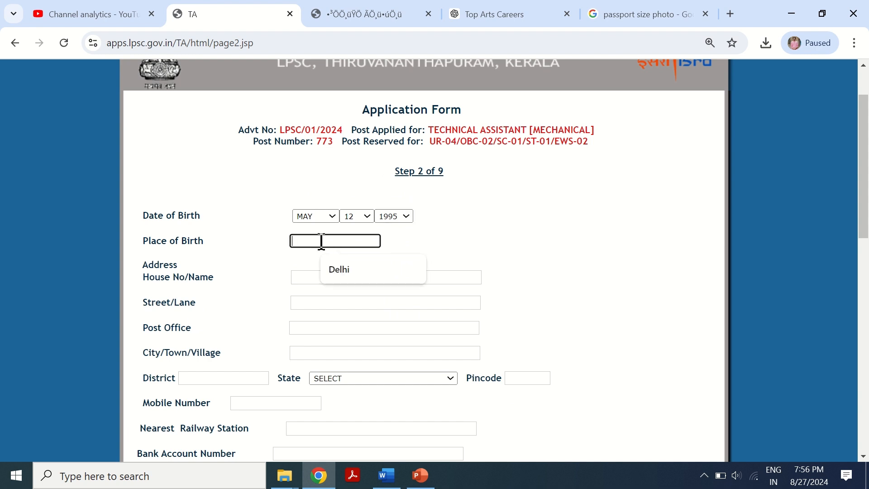
click(351, 269)
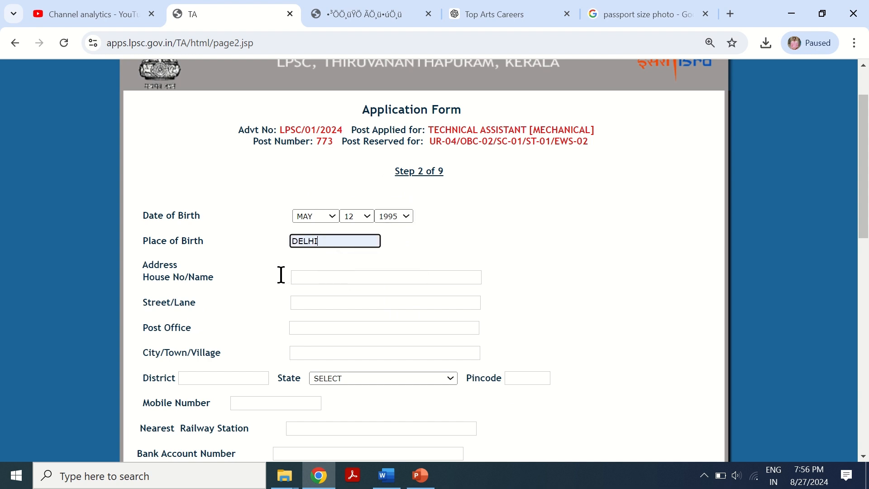
click(313, 274)
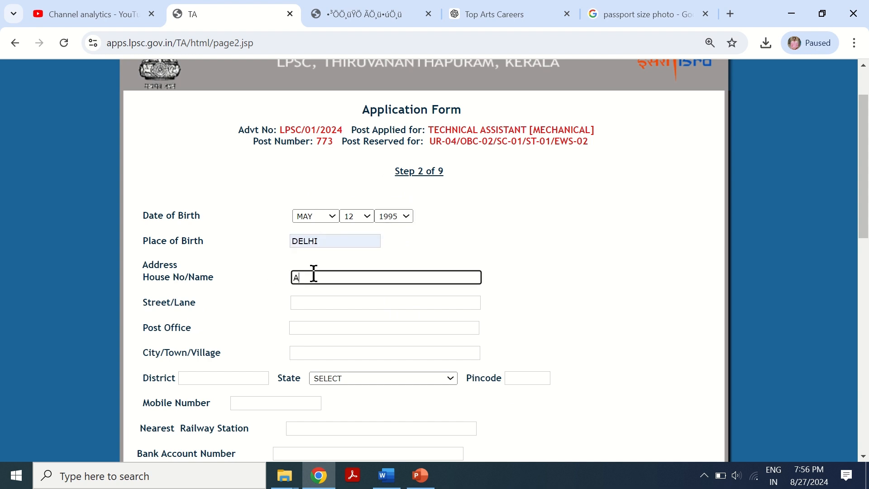
click(315, 302)
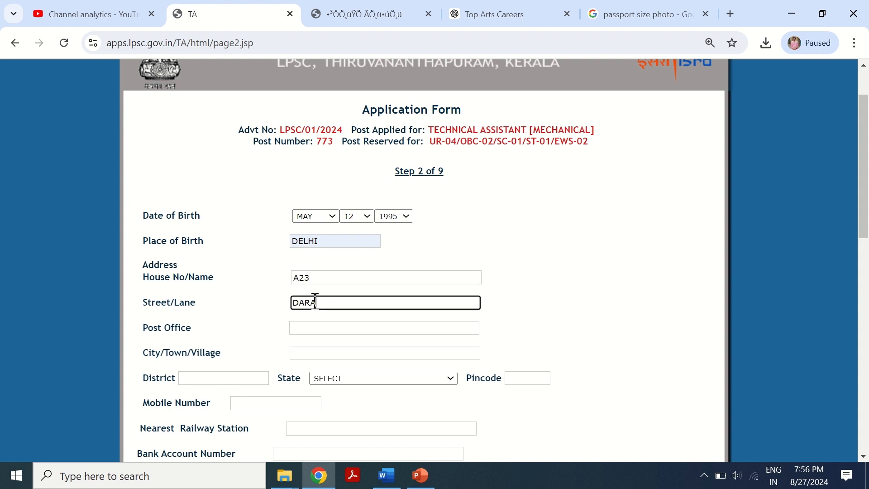
- Enter DADAR as both the post office and the city/town/village
click(304, 329)
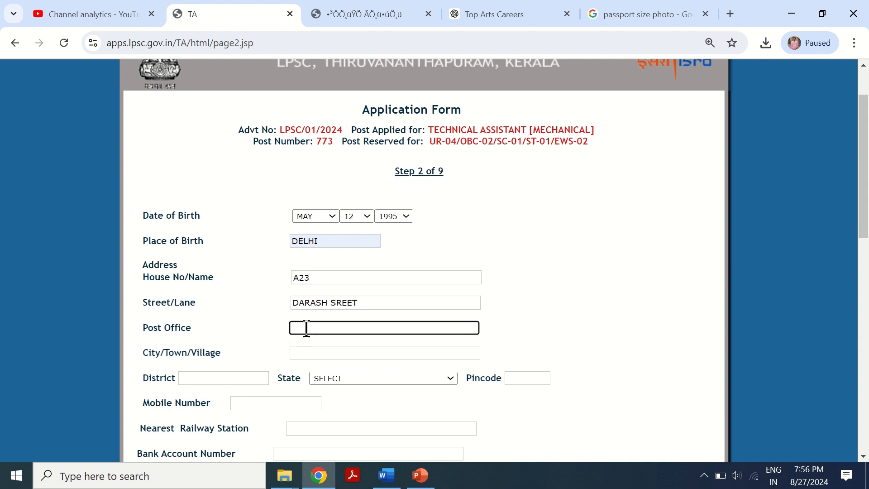
text(DADAR)
click(325, 353)
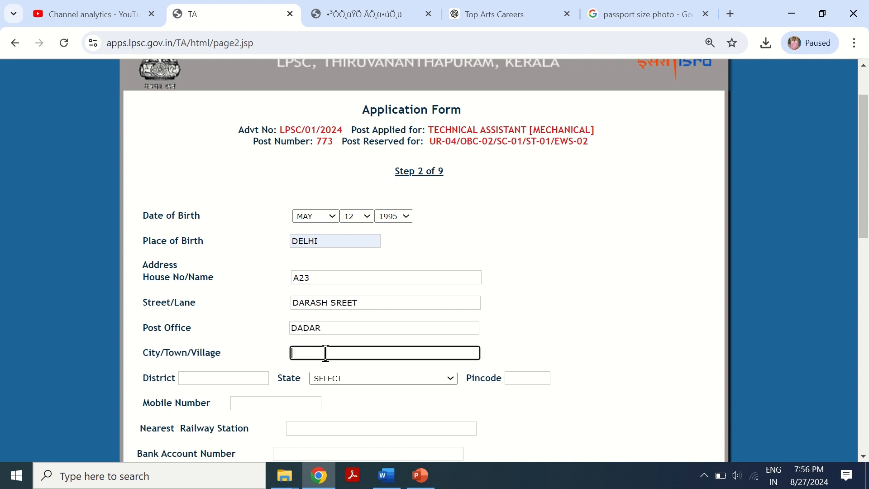
text(DADAR)
- Set the district to AHMEDABAD from the suggestion and the state to JHARKHAND
click(248, 378)
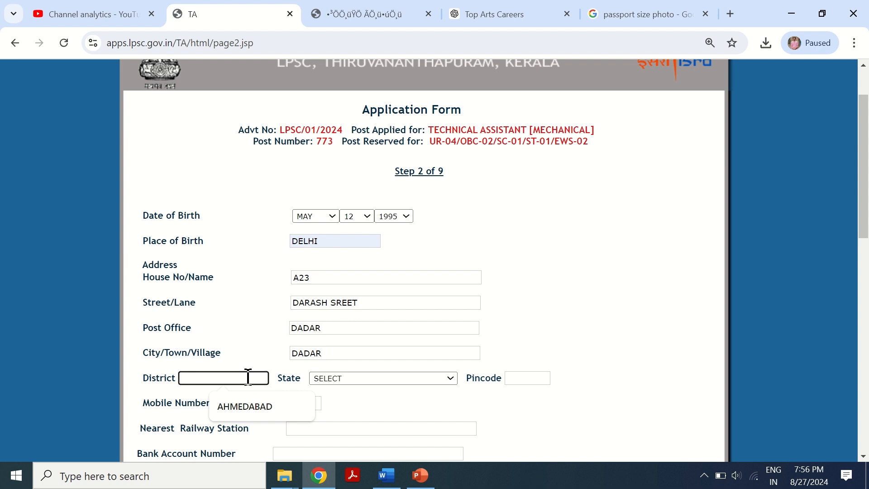
click(251, 412)
click(343, 379)
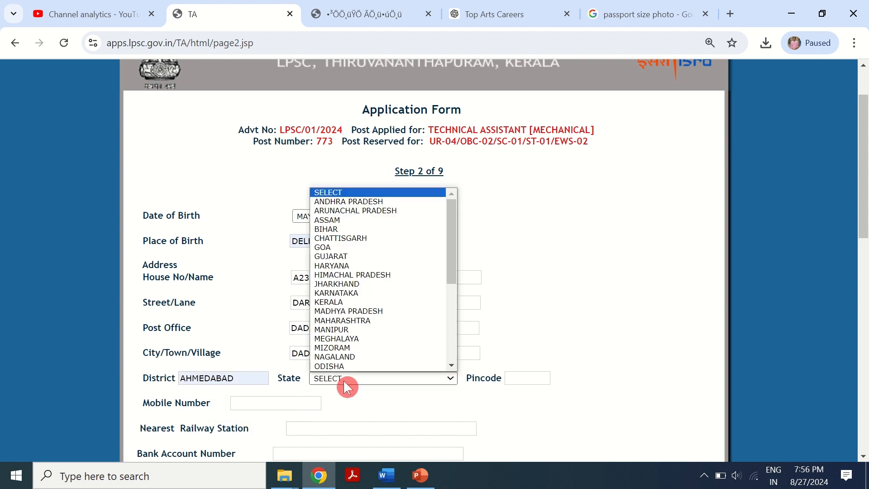
click(357, 284)
- Enter the pincode 874584
click(510, 379)
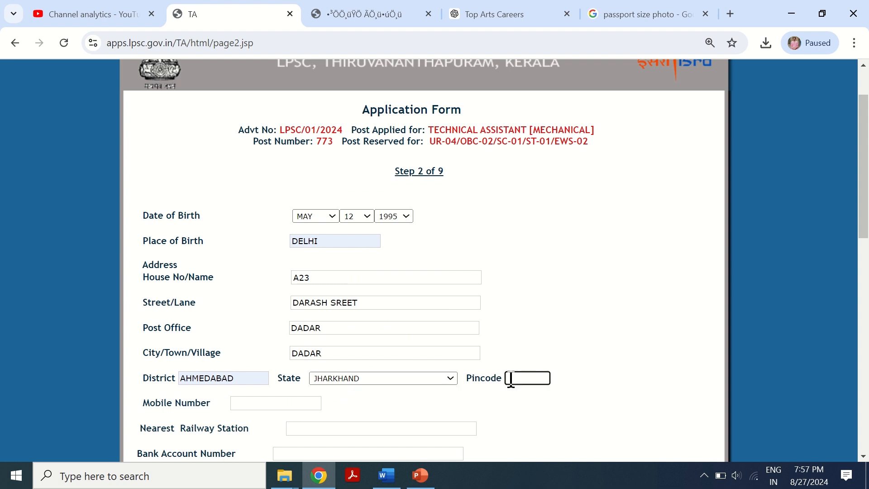
text(874584)
click(586, 365)
scroll(516, 372, down, 1)
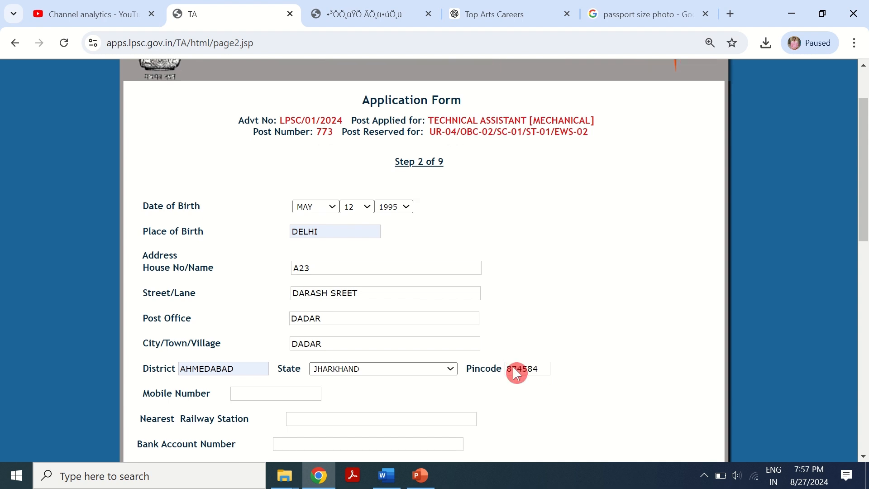
- Enter the applicant's mobile number and set the nearest railway station to DDU
click(262, 336)
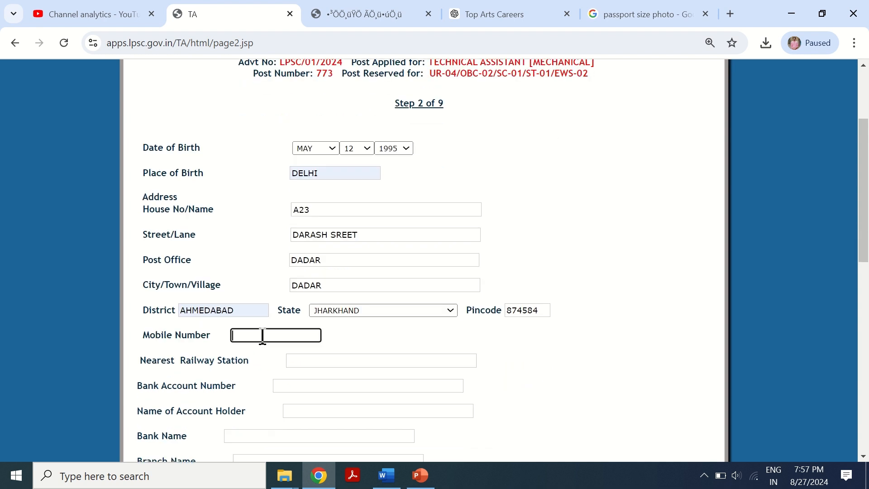
click(306, 361)
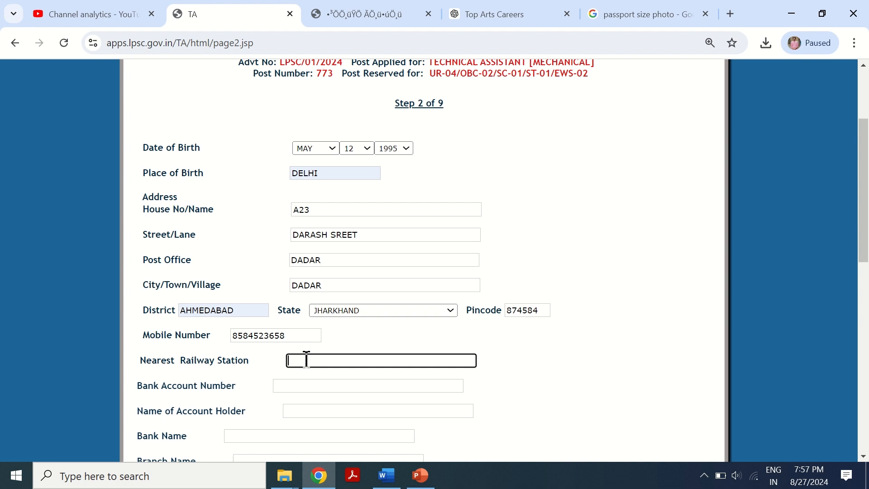
text(DDU)
scroll(307, 360, down, 1)
click(288, 317)
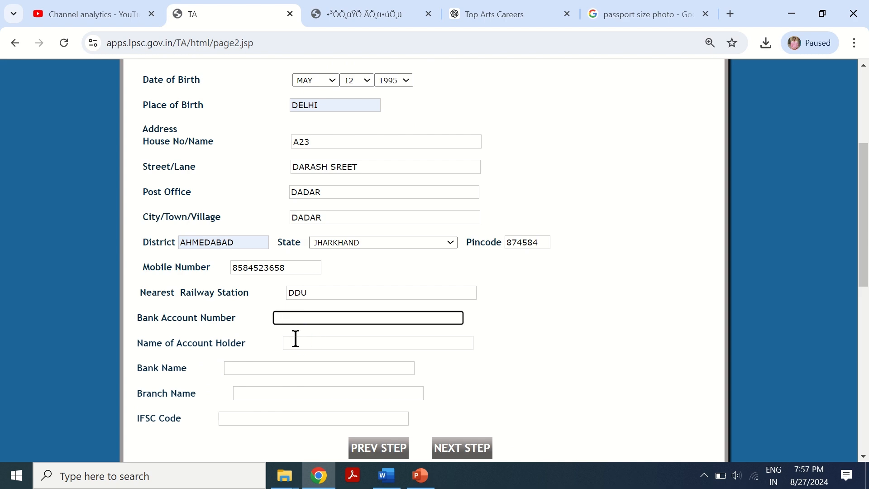
click(295, 338)
scroll(278, 365, down, 3)
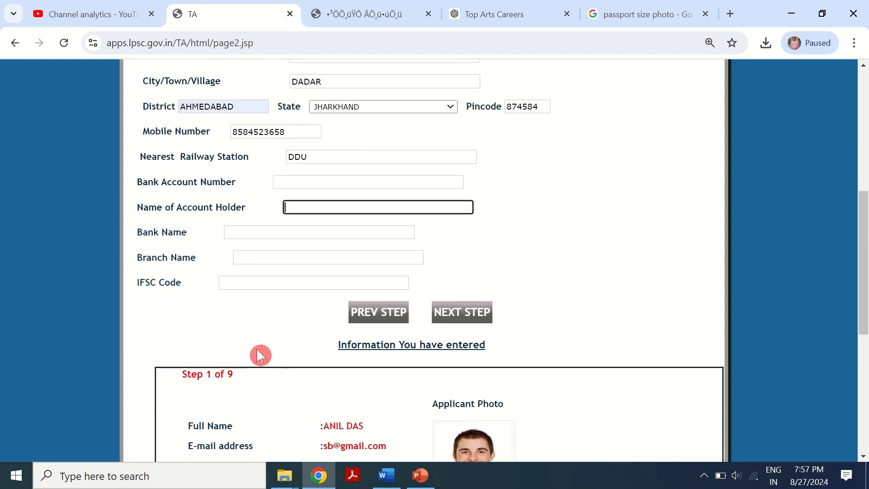
scroll(304, 291, up, 3)
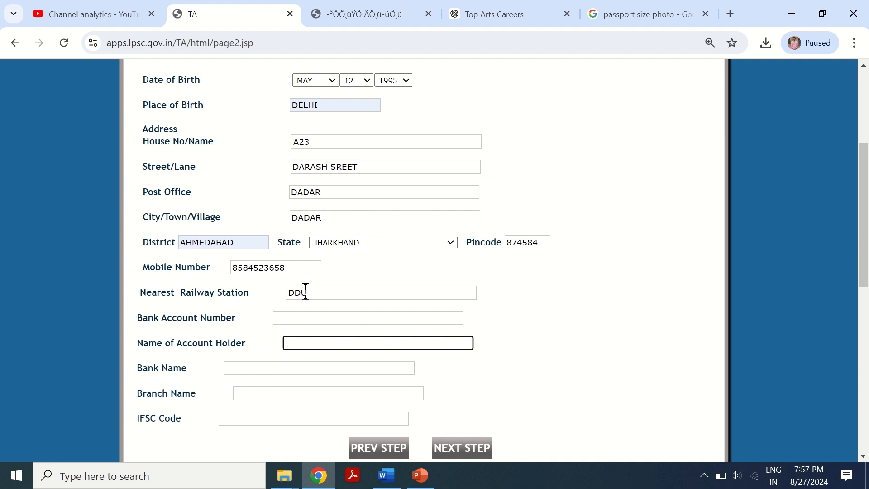
- Enter the applicant's bank account number
click(333, 317)
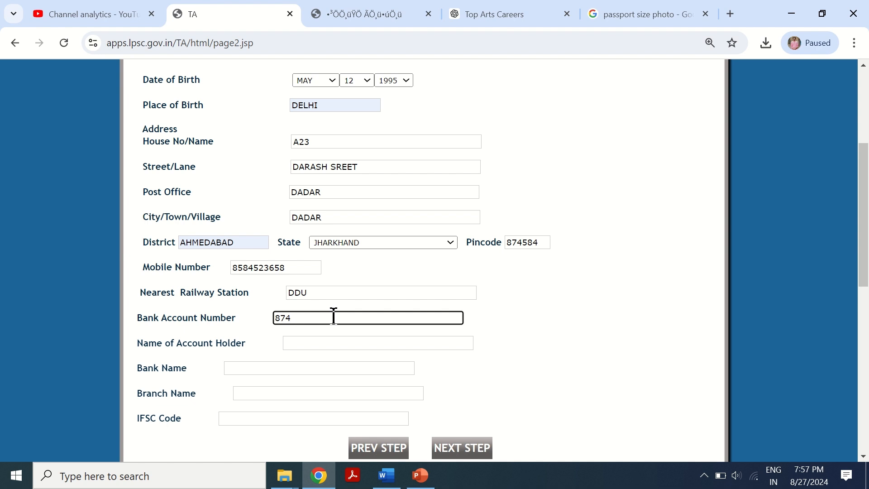
- Enter the account holder's full name
click(310, 343)
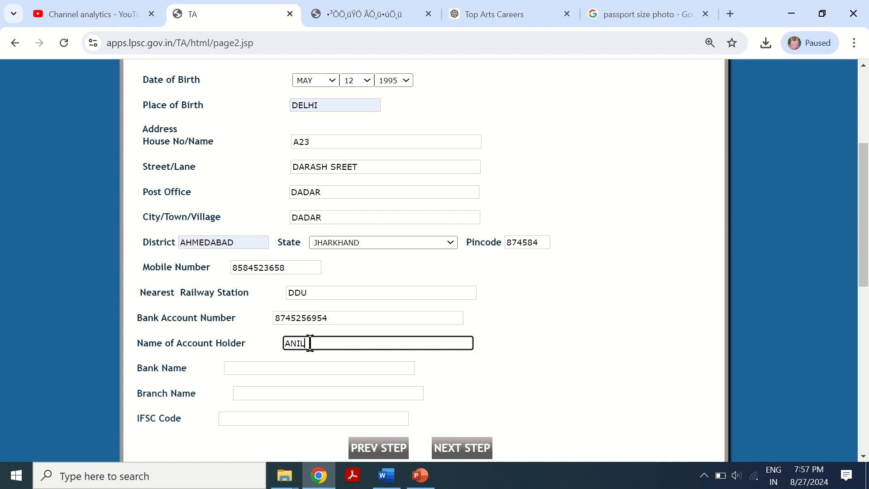
- Set the bank name to SBI
click(264, 364)
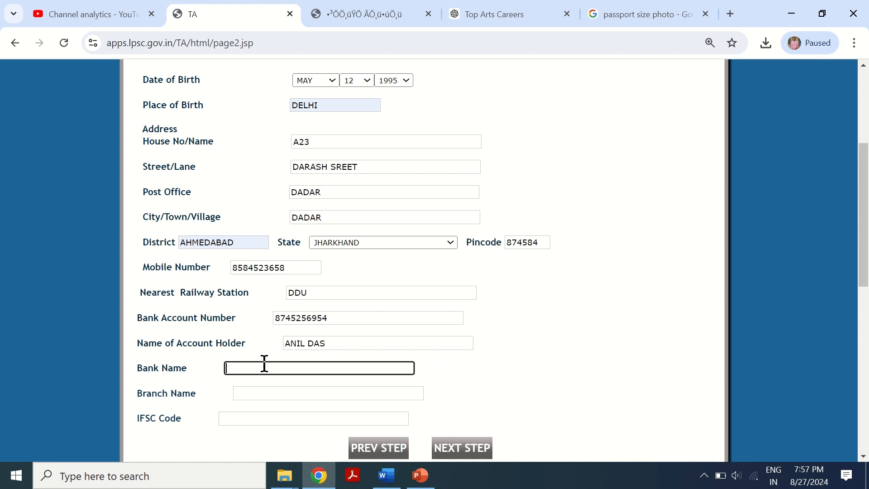
text(ABI)
double_click(264, 372)
text(SBI)
- Set the branch name to MALDAN
click(255, 394)
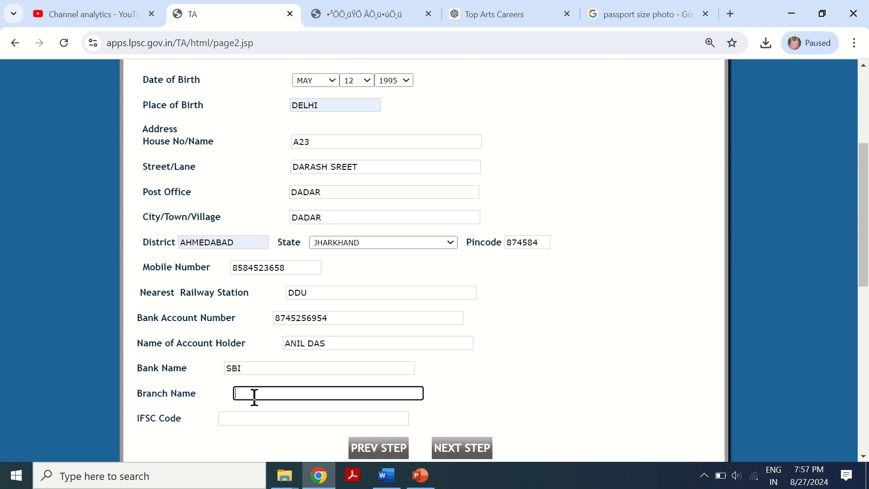
text(MALDAN)
- Enter the IFSC code SBIN00254 and continue to the next form step, declining the browser's offer to save the address
click(254, 415)
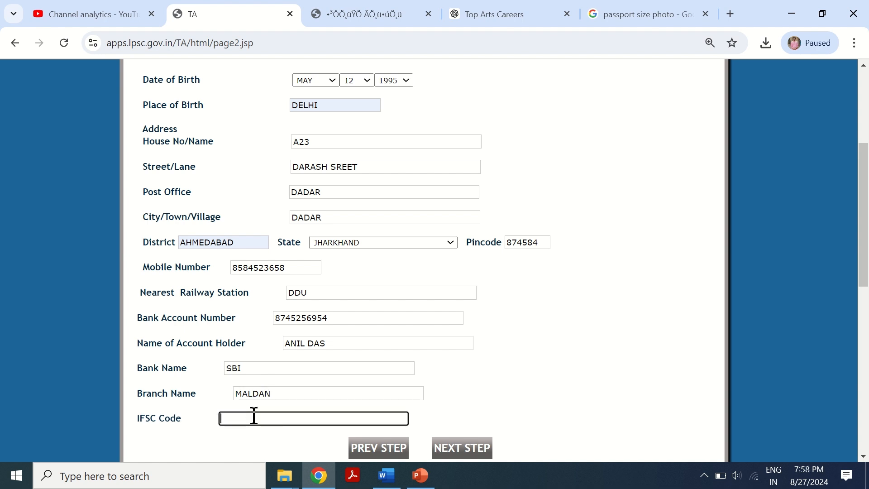
text(SBIN)
text(00254)
click(463, 444)
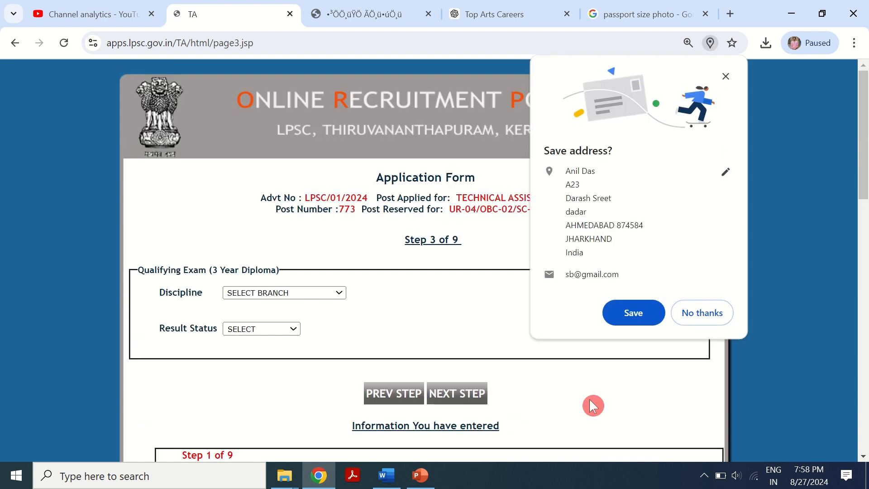
click(703, 312)
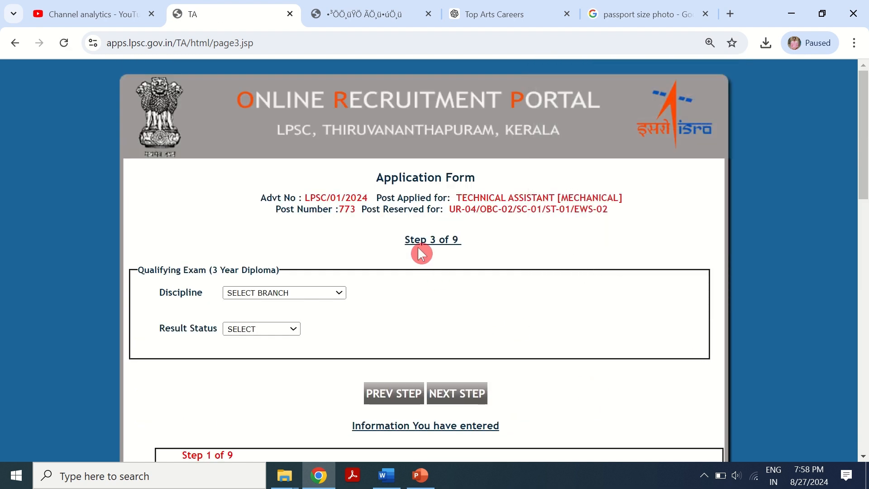
- Set the qualifying diploma discipline to MECHANICAL ENGINEERING and the result status to DECLARED, then go to the next step
click(318, 293)
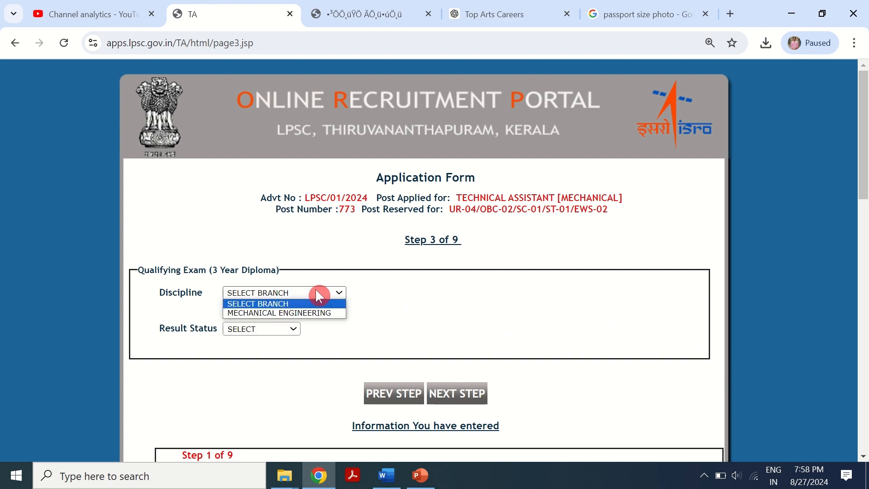
click(323, 312)
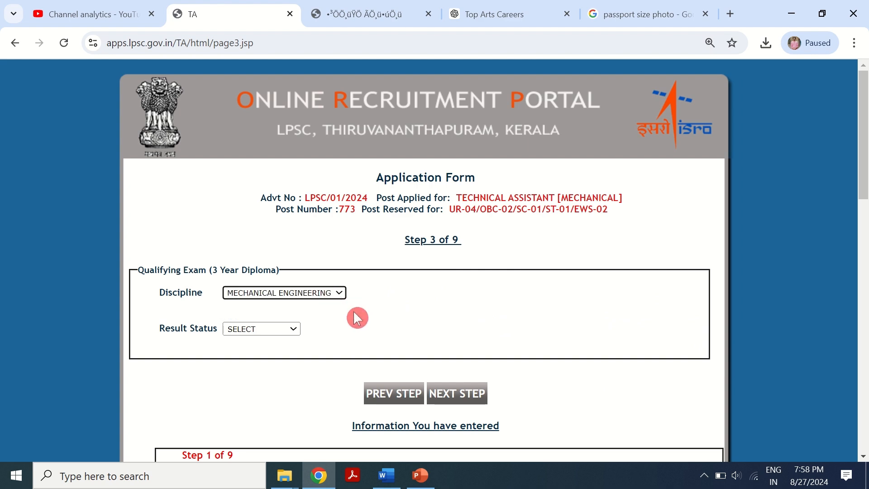
scroll(357, 317, down, 3)
click(266, 195)
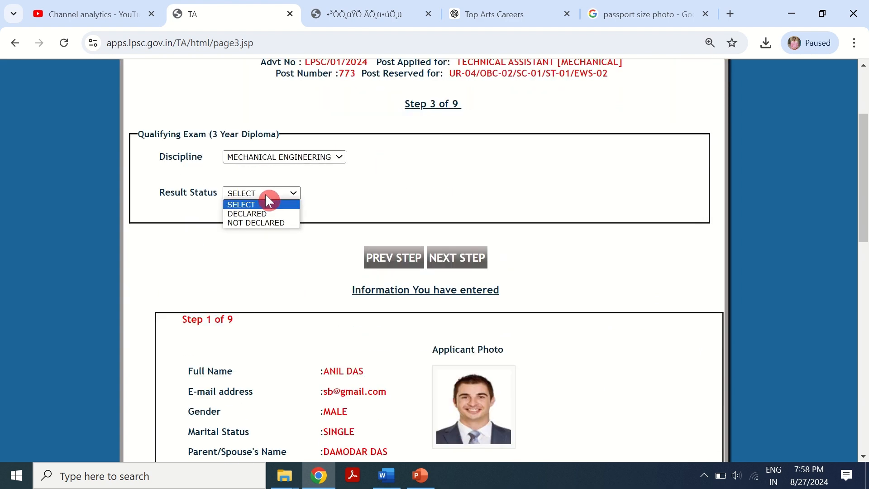
click(271, 213)
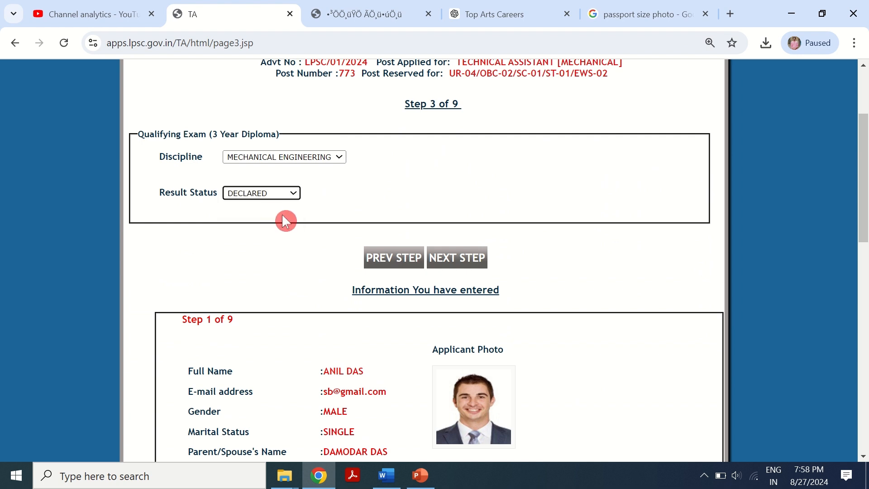
click(456, 261)
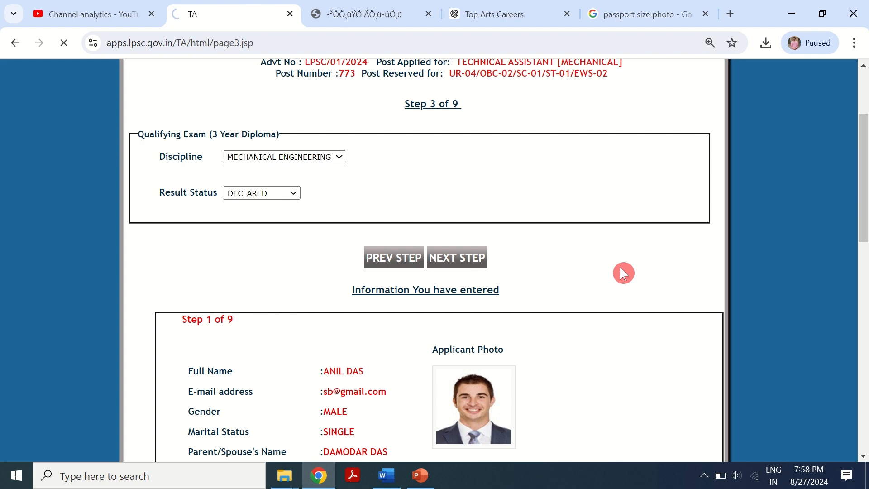
- Select GUJARAT as the three-year diploma board
scroll(539, 267, down, 1)
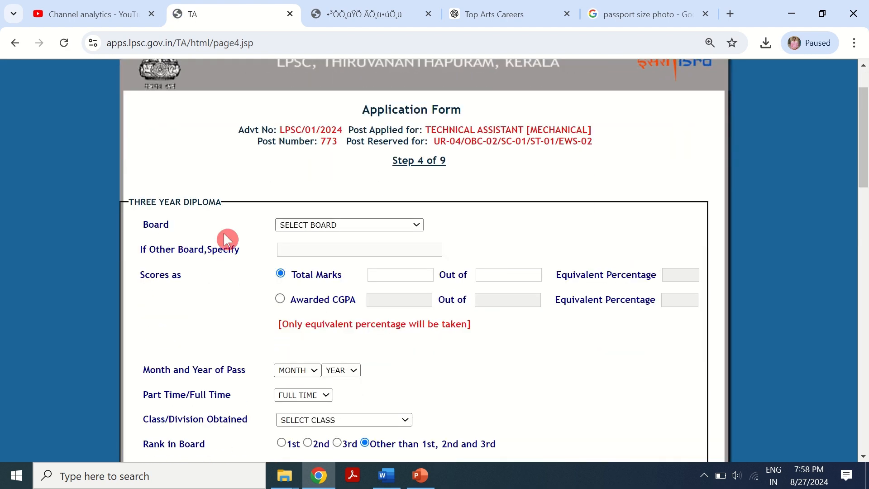
click(322, 225)
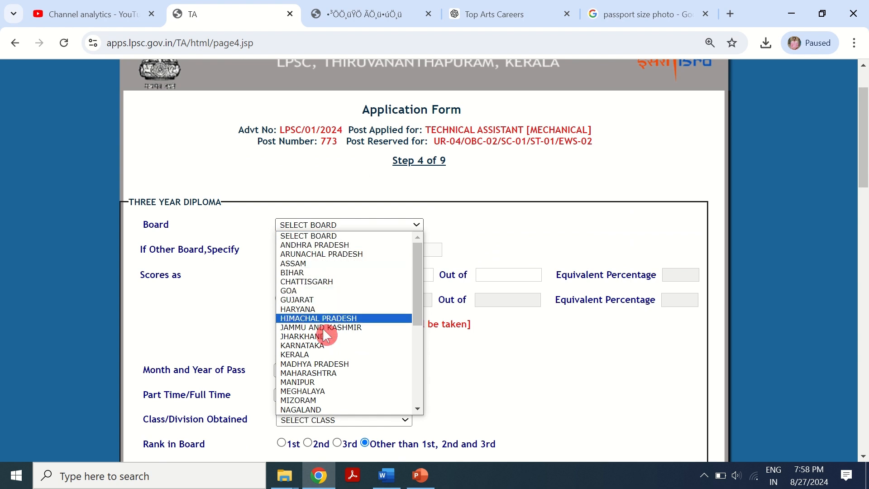
click(314, 299)
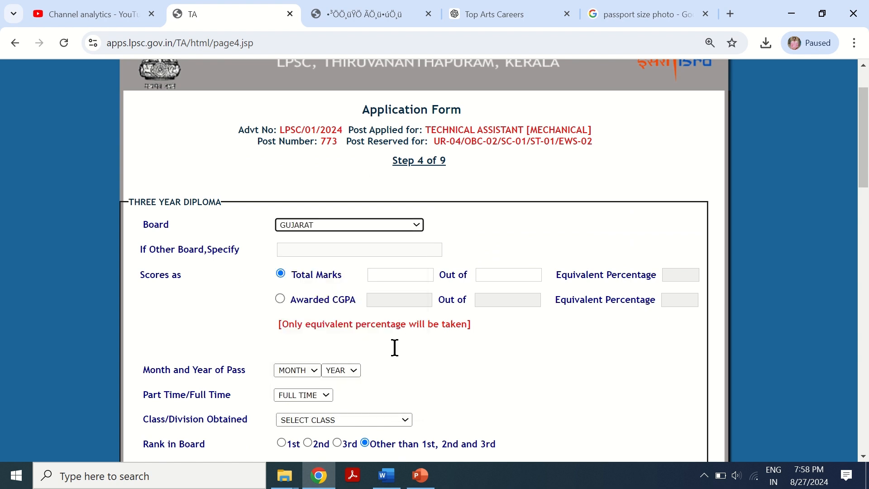
click(286, 248)
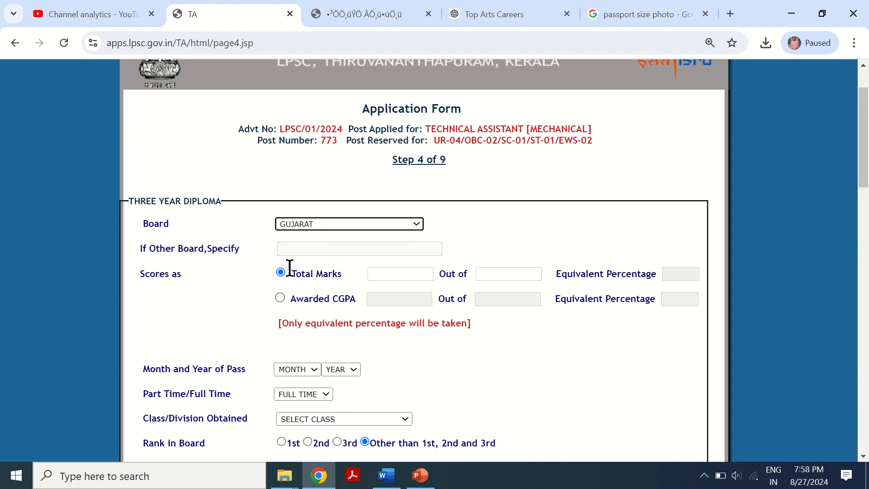
- Enter diploma total marks of 500 out of 600
scroll(287, 270, down, 1)
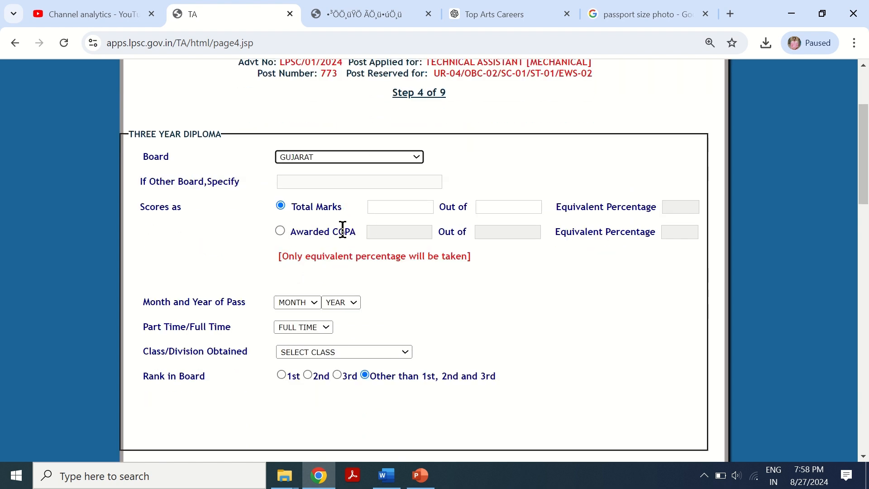
click(393, 207)
text(500)
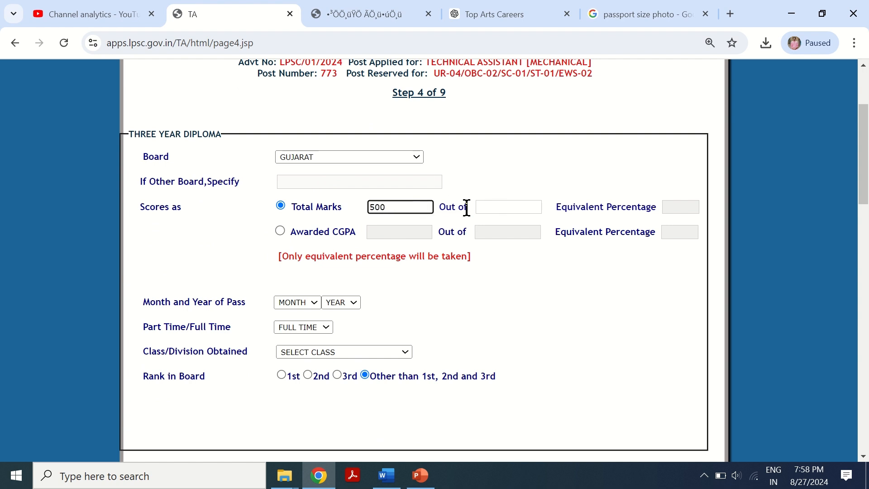
click(492, 206)
text(600)
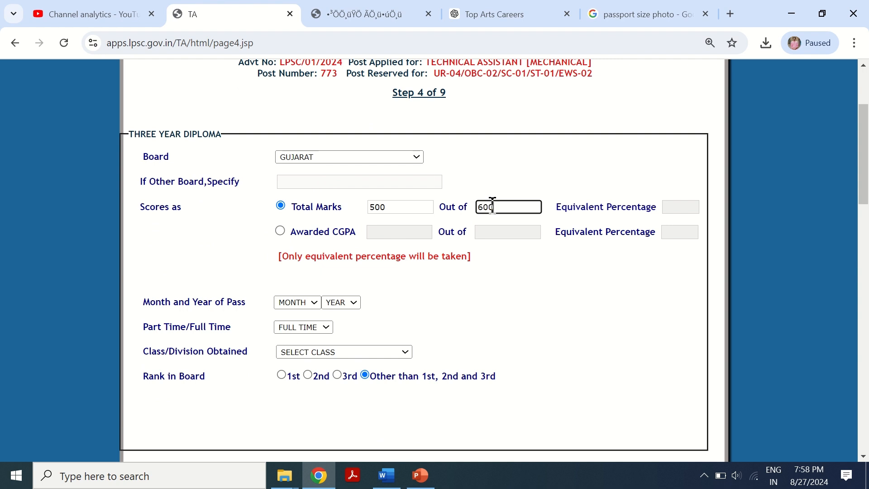
click(613, 264)
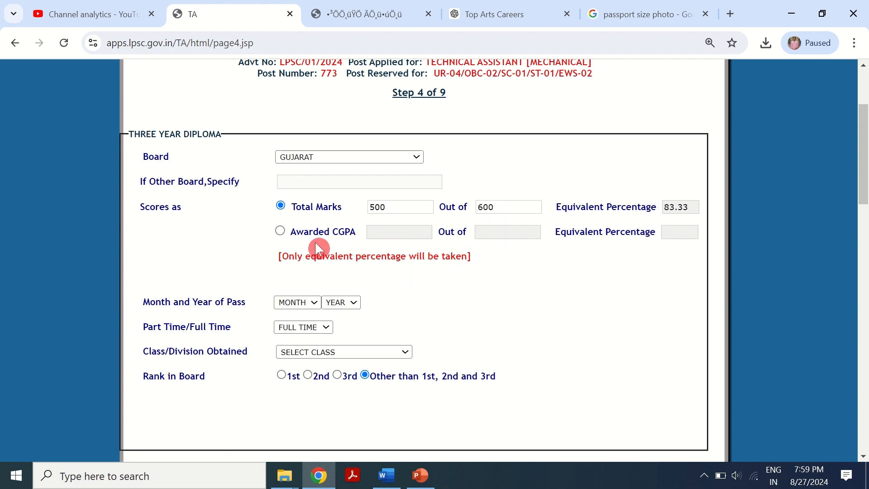
- Switch the score type to Awarded CGPA and enter 8.5 out of 10
click(282, 230)
click(401, 233)
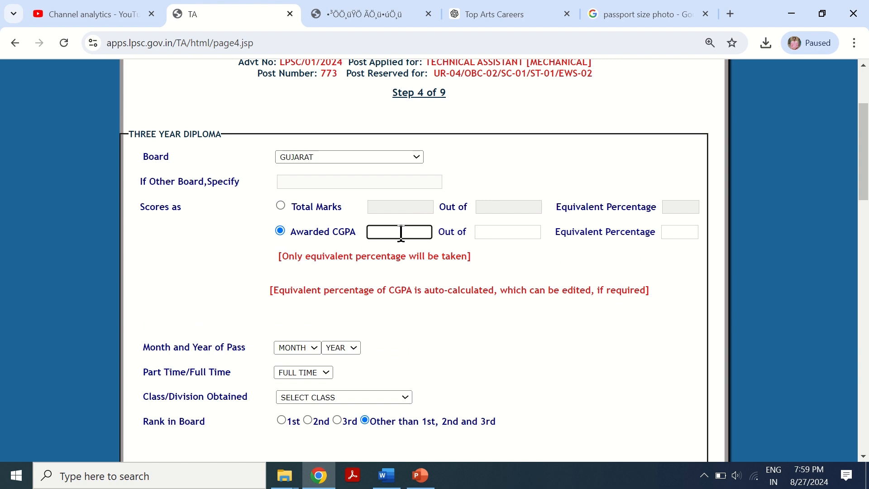
text(8.5)
click(516, 228)
text(10)
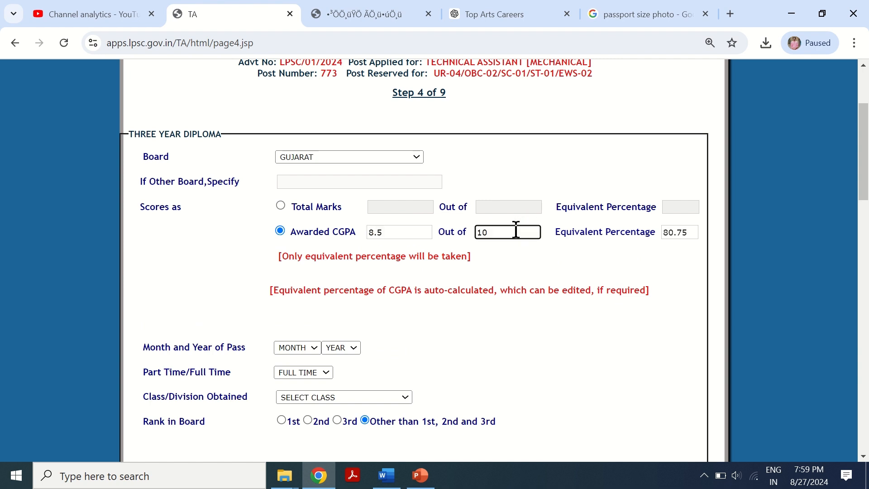
click(528, 264)
- Set the diploma month and year of pass to JUL 2023
scroll(388, 230, down, 1)
click(388, 230)
scroll(418, 262, down, 1)
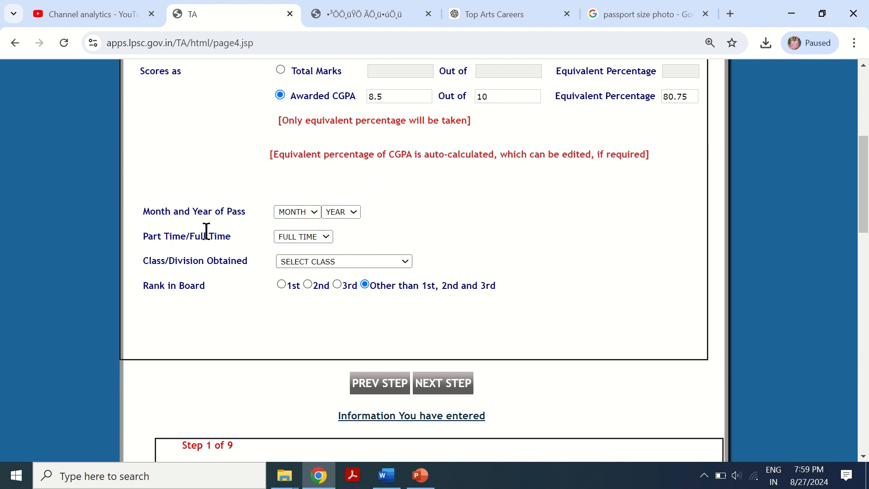
click(303, 216)
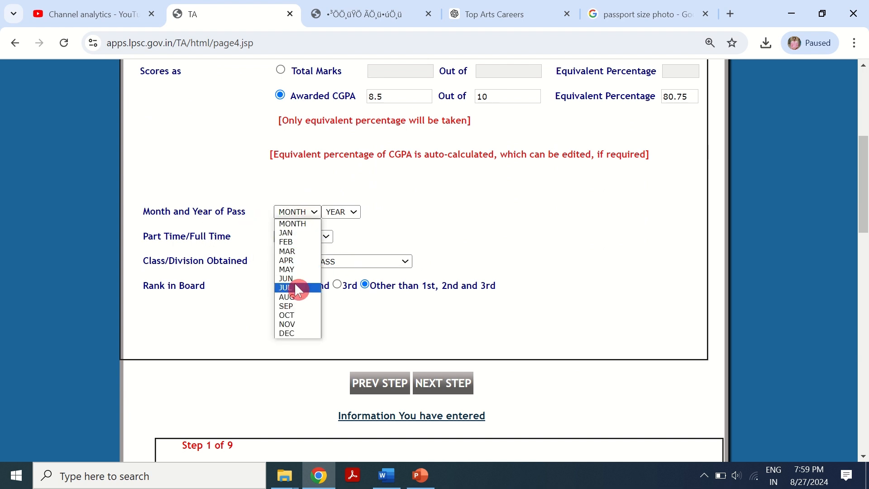
click(295, 283)
click(347, 216)
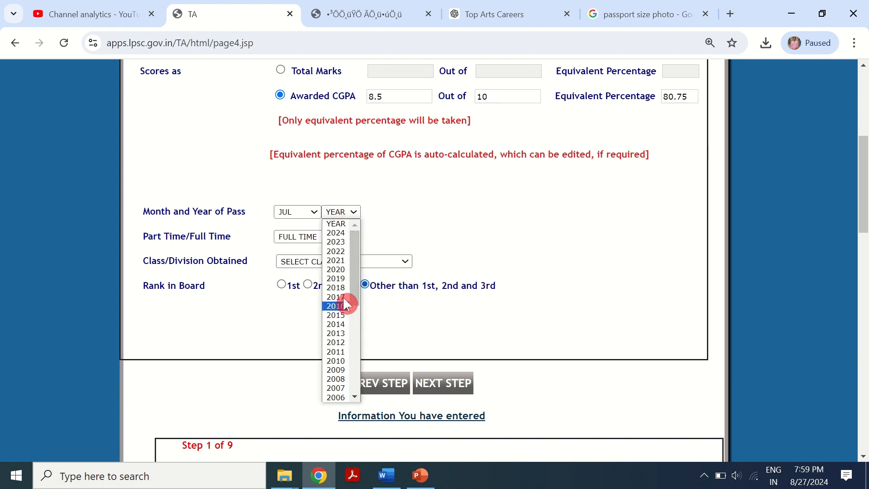
click(341, 242)
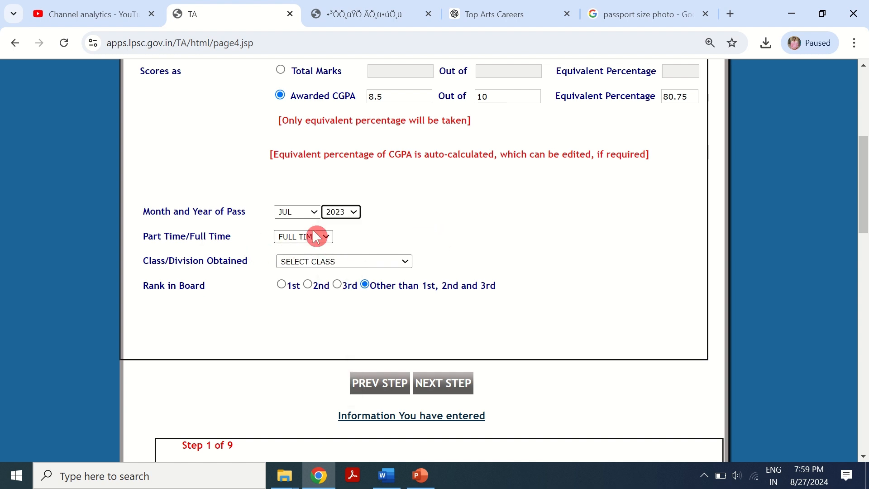
- Set the class/division obtained to 1ST and continue to the next form step
click(348, 266)
click(340, 280)
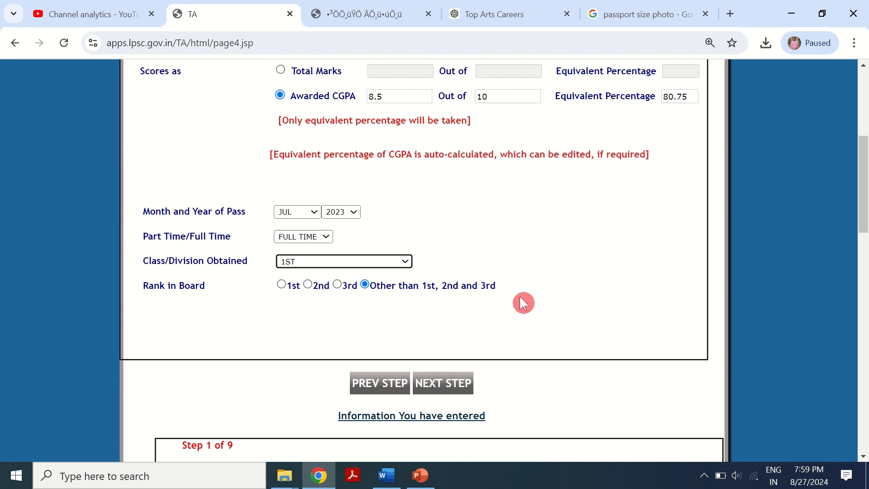
scroll(513, 343, down, 3)
click(449, 250)
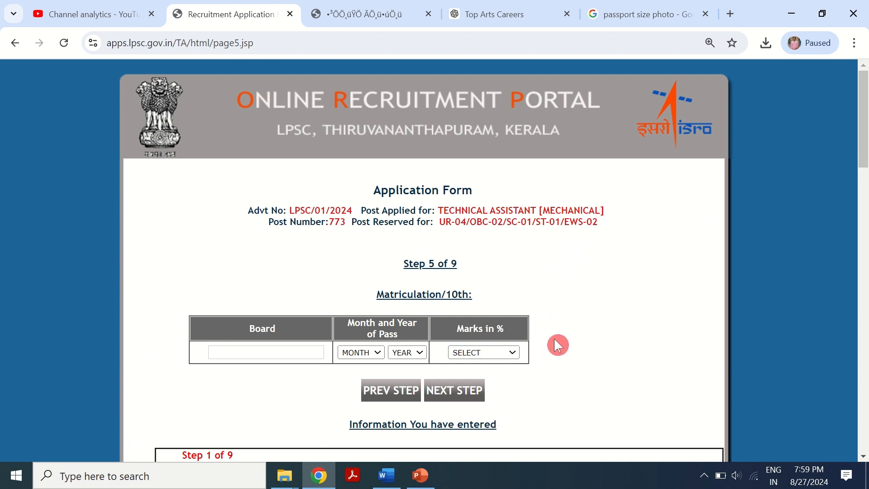
- Enter WBGTS as the matriculation board and set the month of pass to APR
scroll(517, 303, down, 2)
click(283, 285)
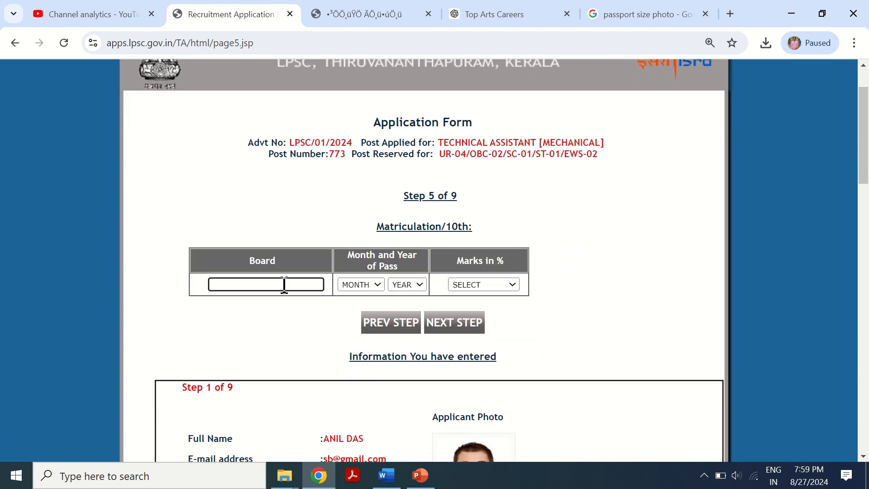
text(WBGTS)
click(355, 286)
click(357, 334)
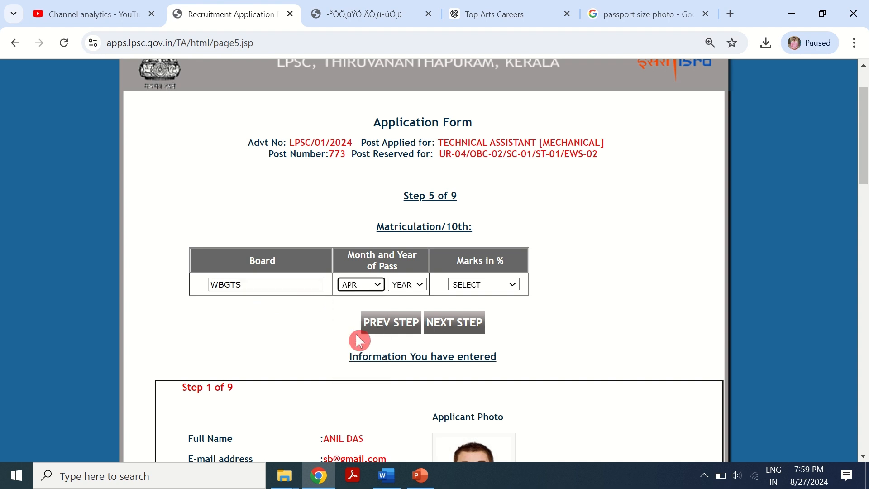
- Set the matriculation year of pass to 2018 and marks to >= 80 & < 90
click(417, 285)
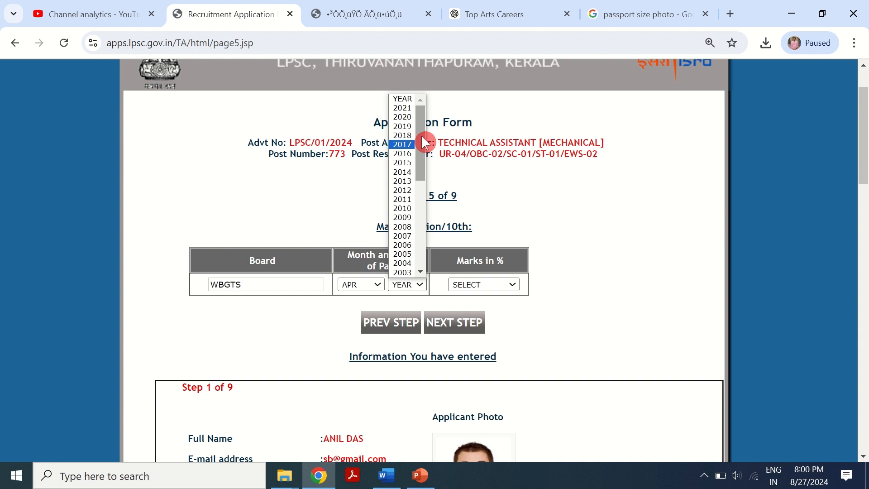
click(409, 134)
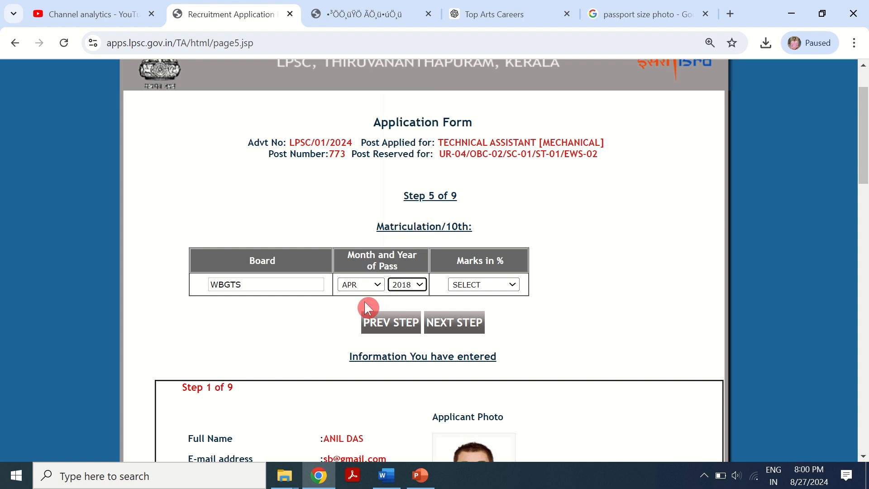
click(481, 286)
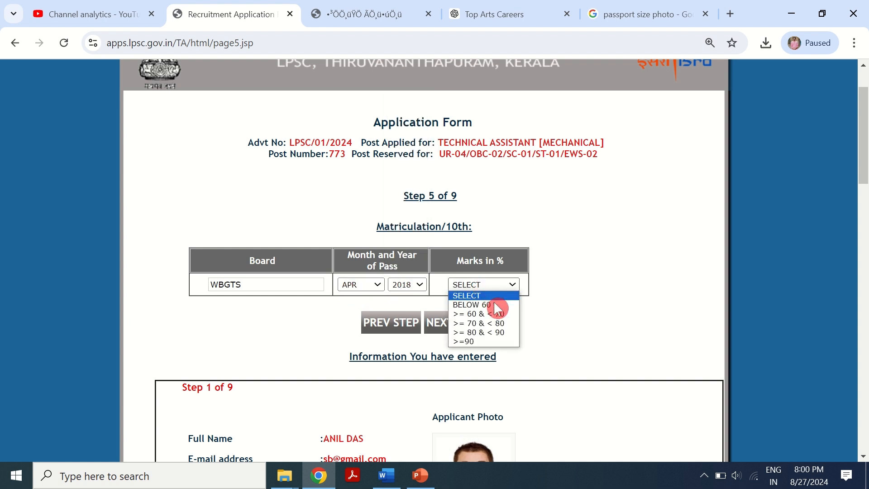
key(Down)
key(Down)
key(Down)
click(412, 295)
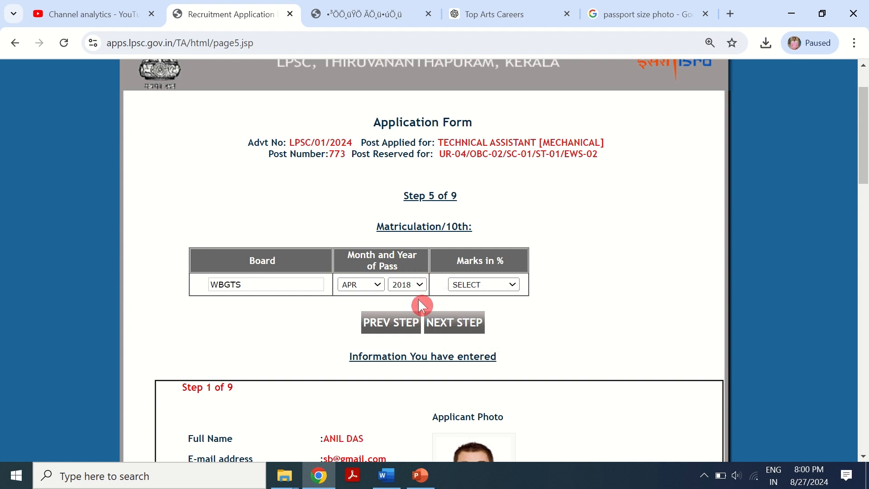
click(497, 287)
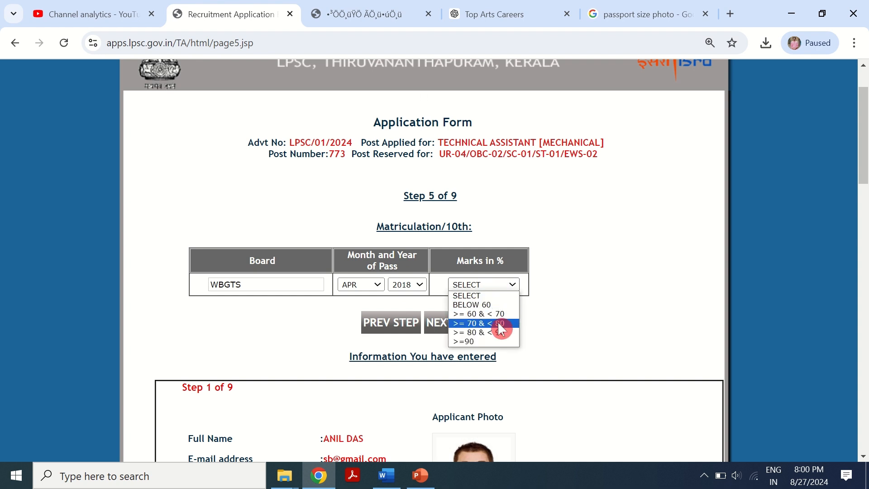
click(487, 332)
- Continue to step 6 and answer YES to having additional qualifications
click(448, 334)
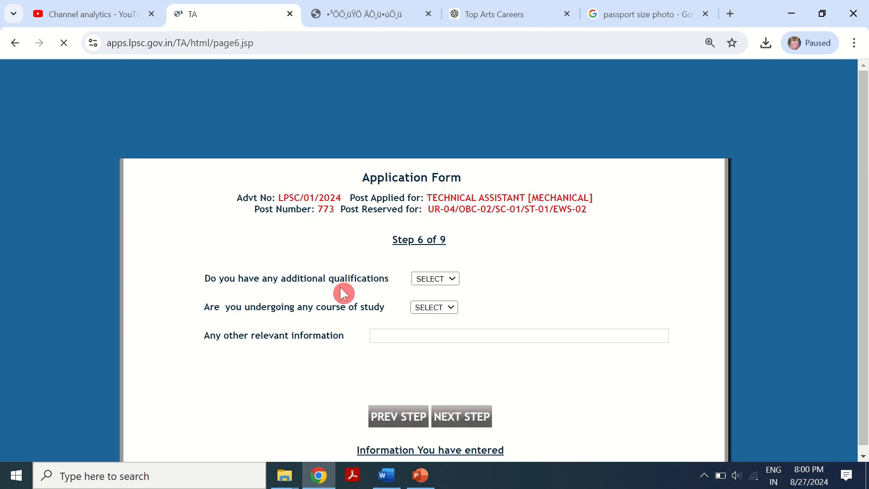
click(428, 279)
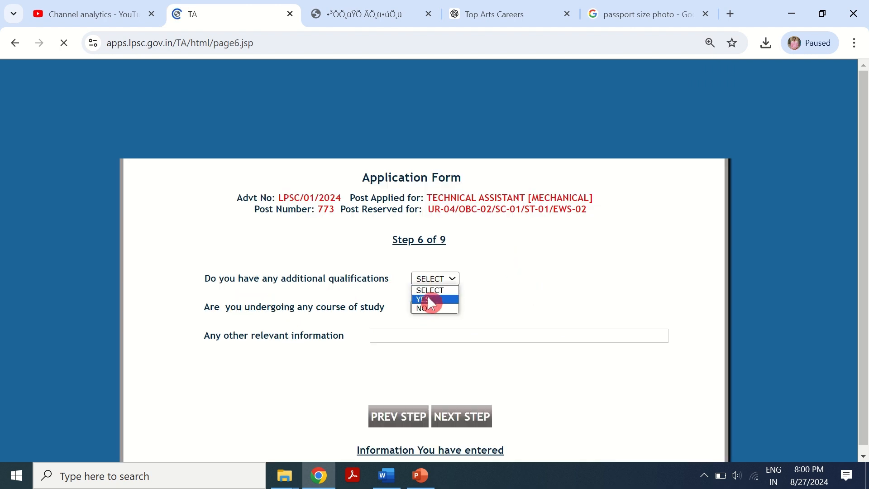
click(429, 299)
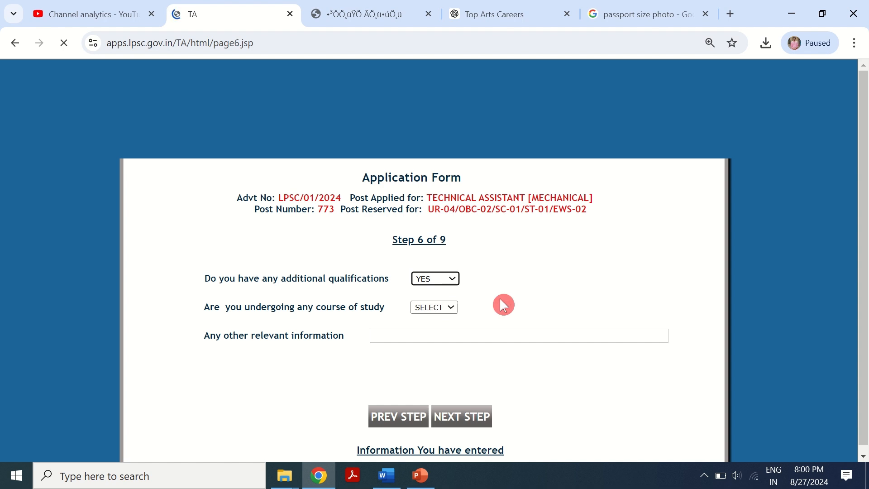
- Answer NO to having additional qualifications and YES to undergoing any course of study
click(446, 308)
click(436, 327)
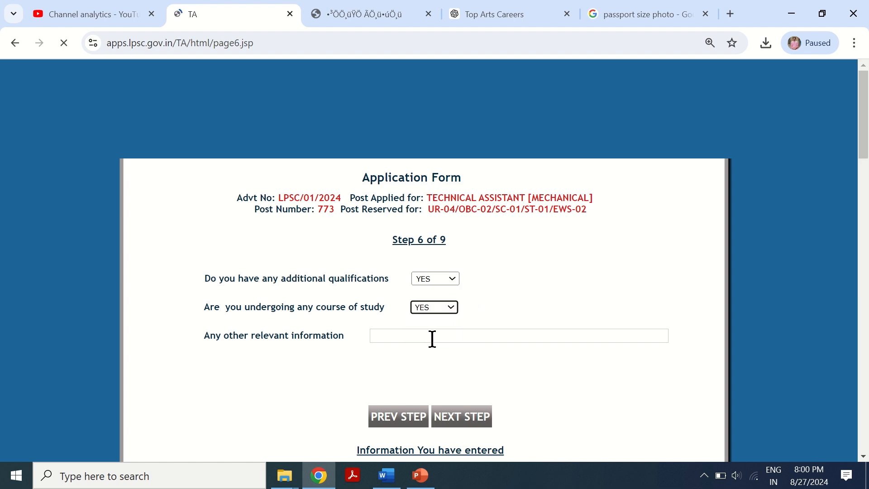
click(425, 335)
click(446, 280)
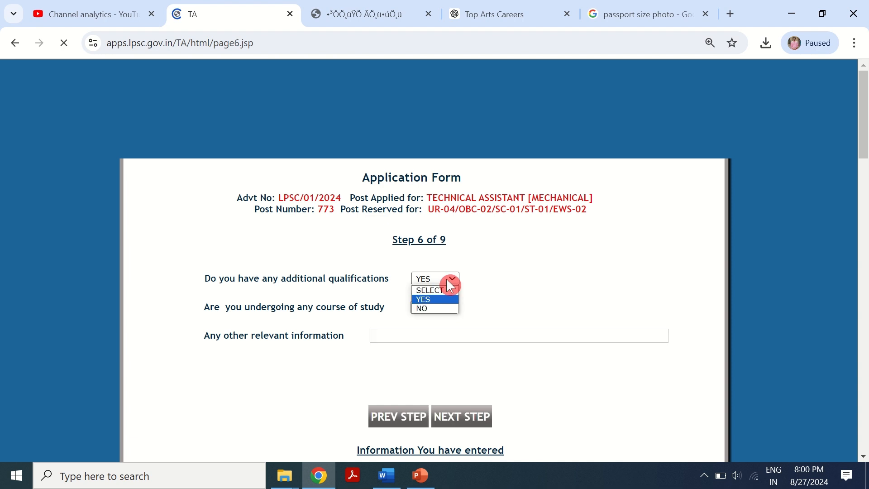
click(438, 309)
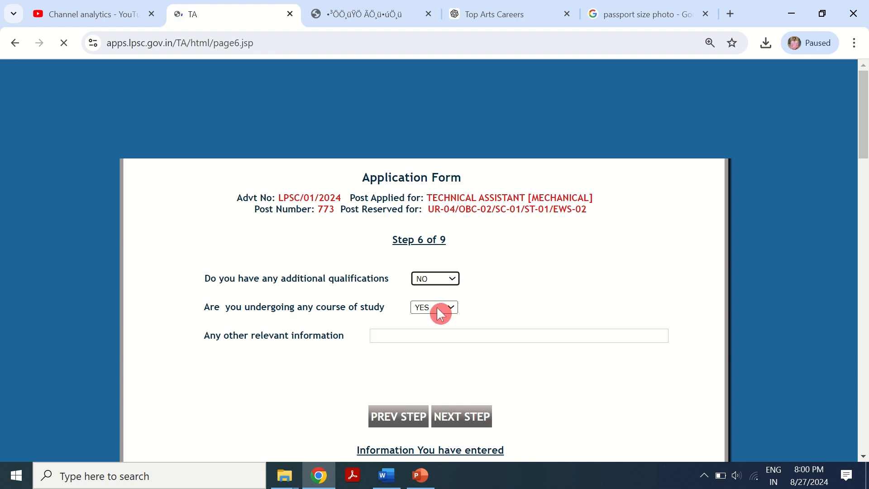
click(440, 309)
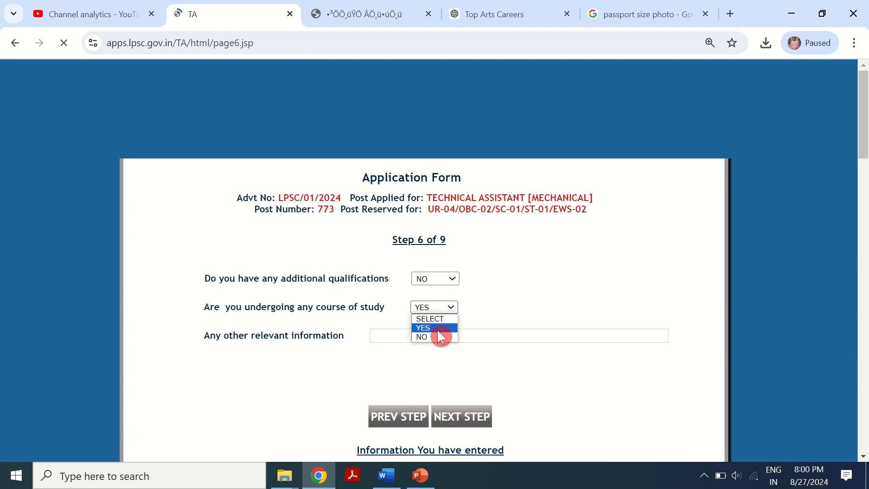
click(437, 329)
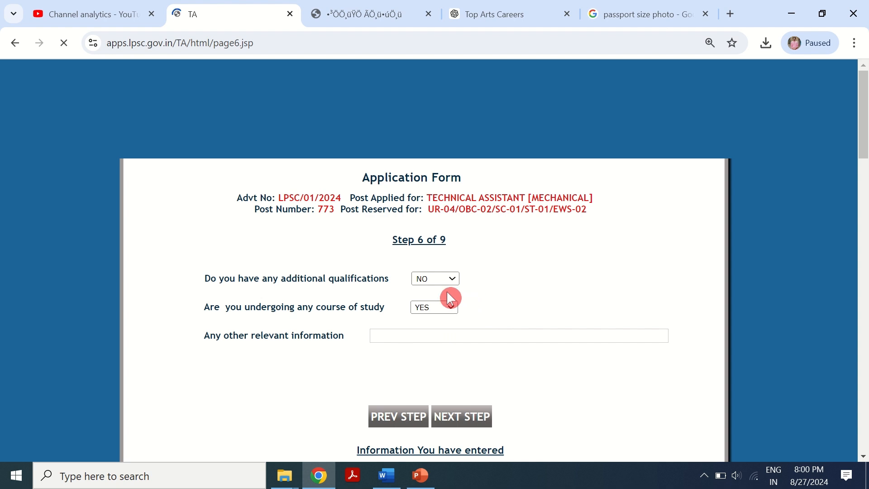
click(435, 279)
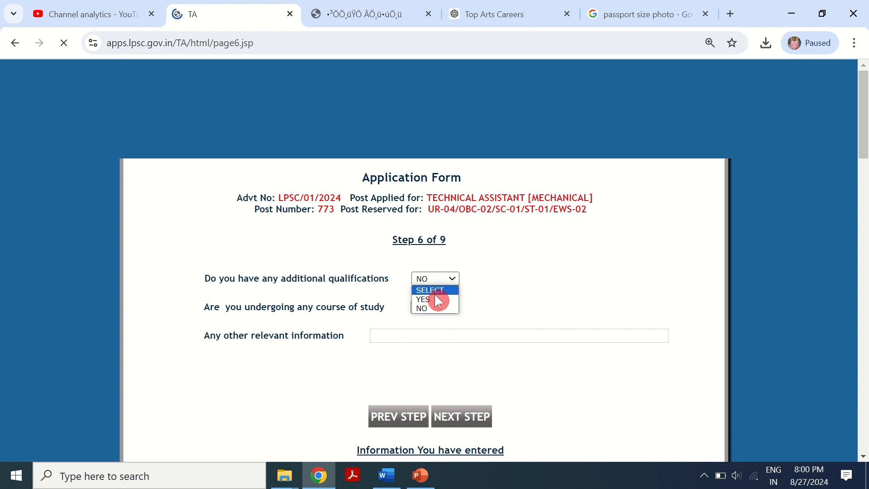
click(436, 303)
click(437, 280)
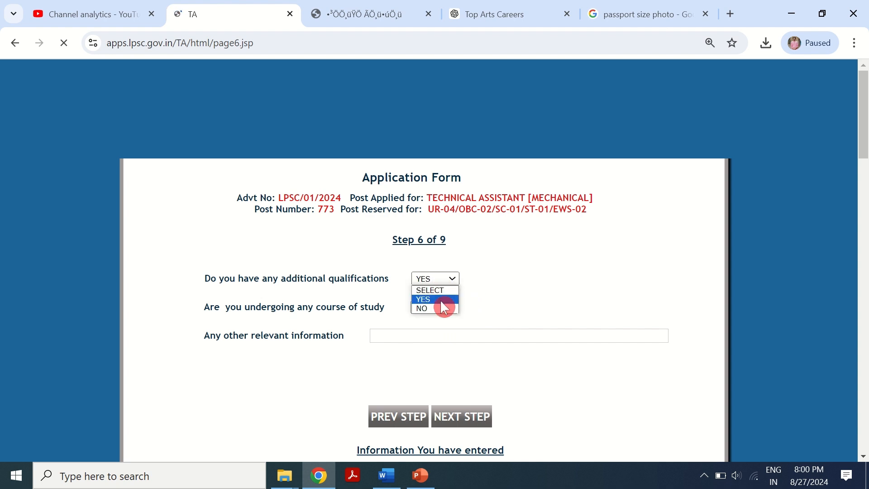
click(437, 308)
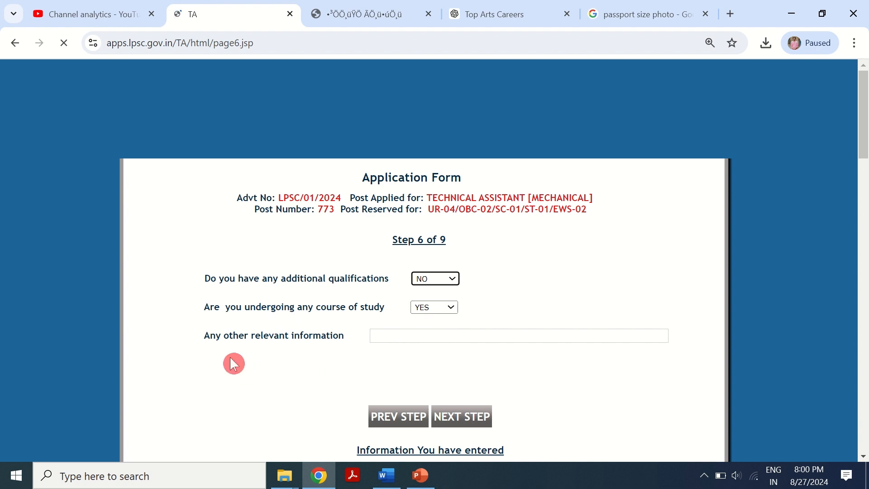
- Enter NA as other relevant information and continue to the next form step
click(388, 337)
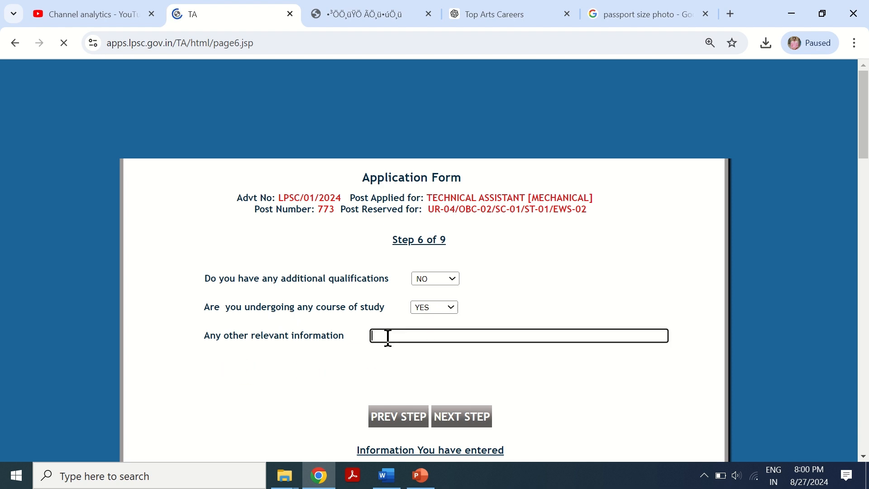
text(NA)
click(469, 414)
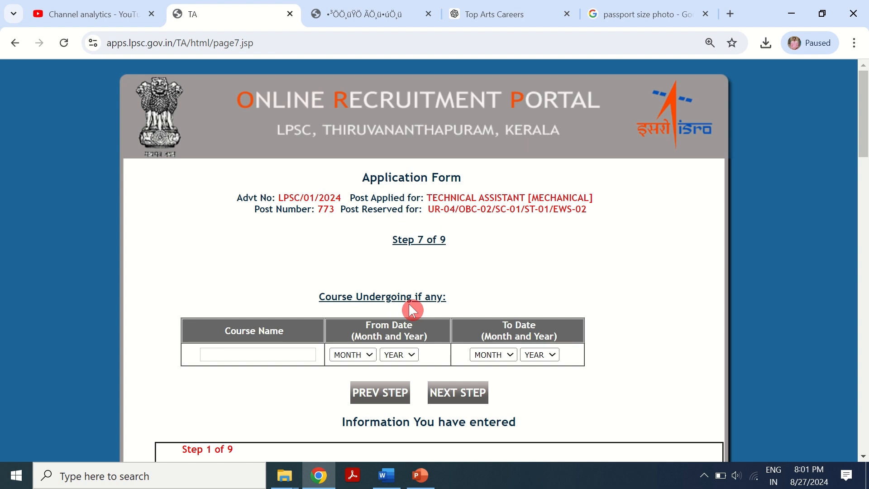
- Enter BTECH as the name of the course being undergone
click(265, 354)
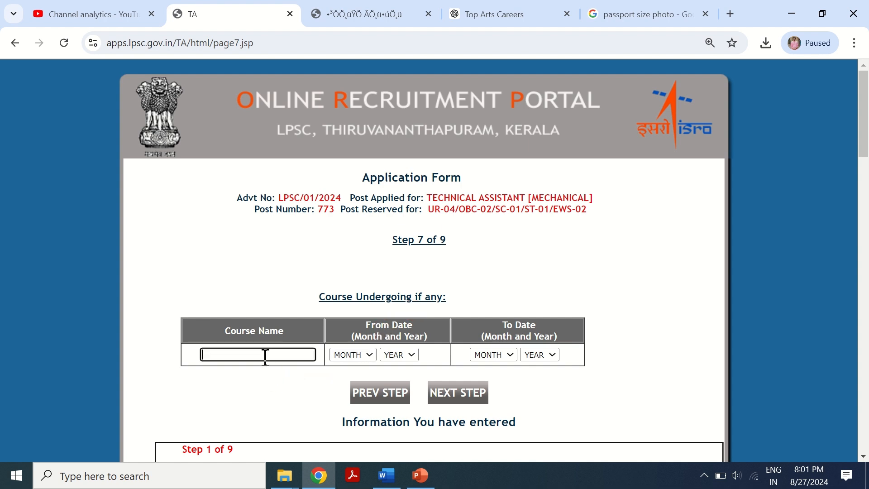
text(BTECH)
- Set the course's from date to MAR 2023
click(351, 354)
click(351, 354)
click(355, 259)
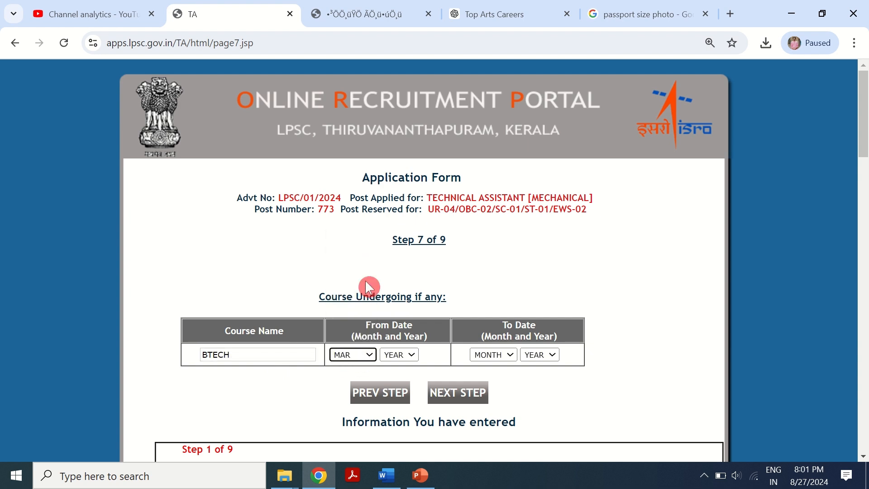
click(398, 354)
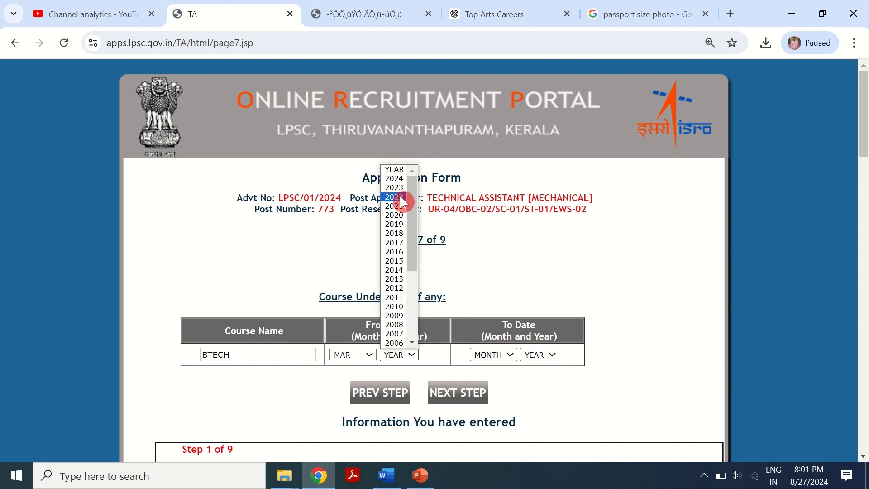
click(400, 188)
- Set the course's to date to AUG 2027 and continue to the next form step
click(487, 351)
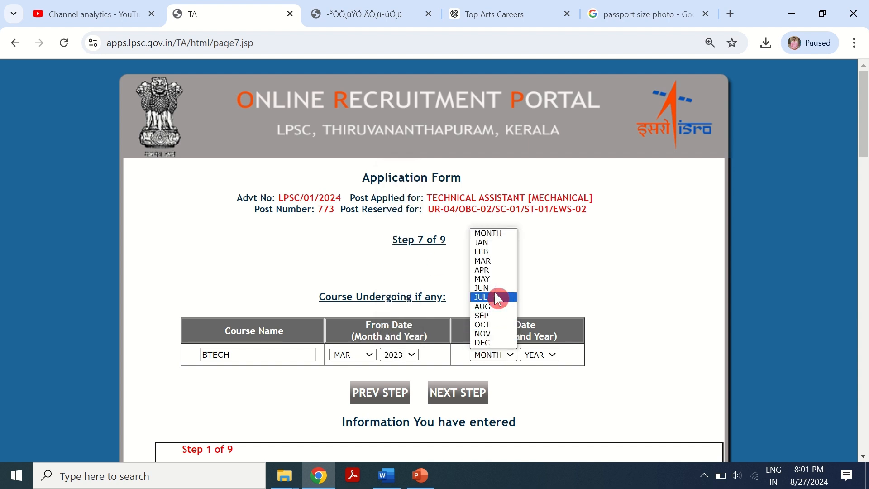
click(491, 308)
click(538, 354)
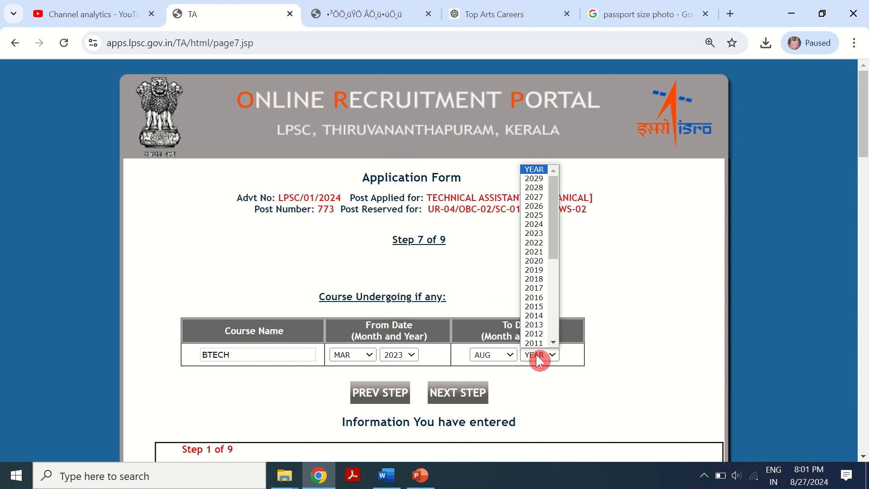
click(537, 189)
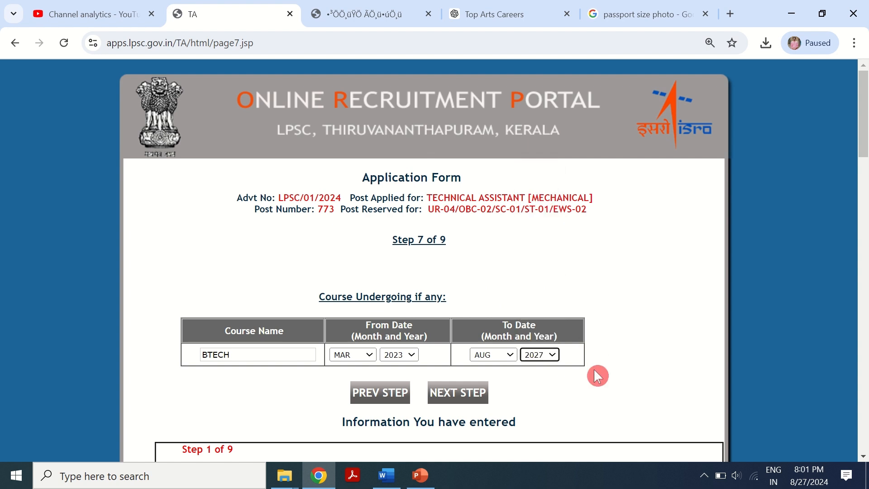
click(444, 392)
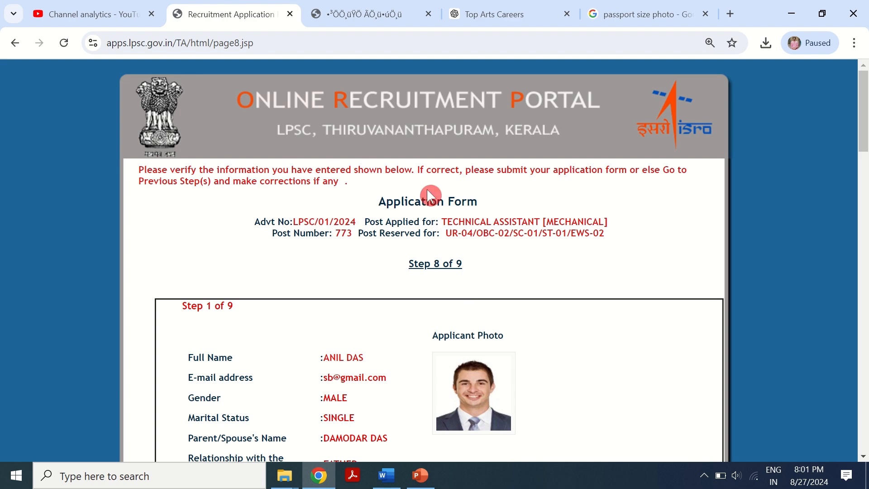
- Review the entered information on the verification page and submit the application form
scroll(416, 332, down, 10)
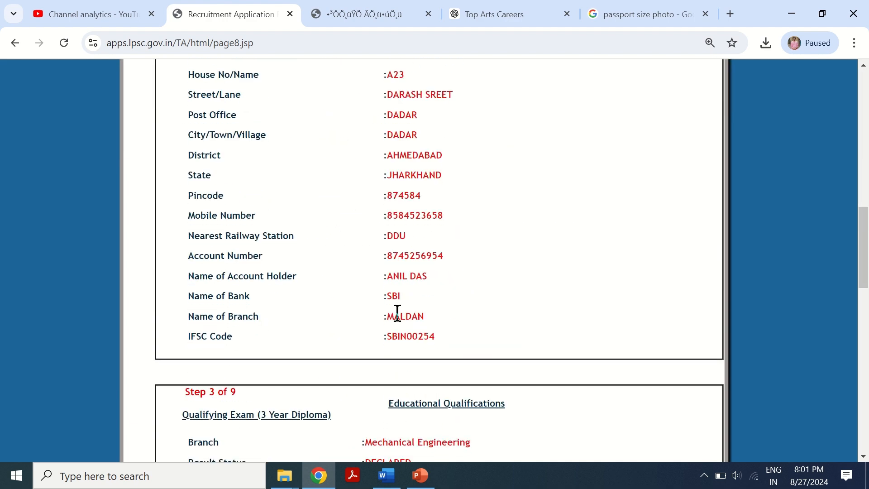
scroll(374, 335, down, 3)
scroll(414, 293, down, 10)
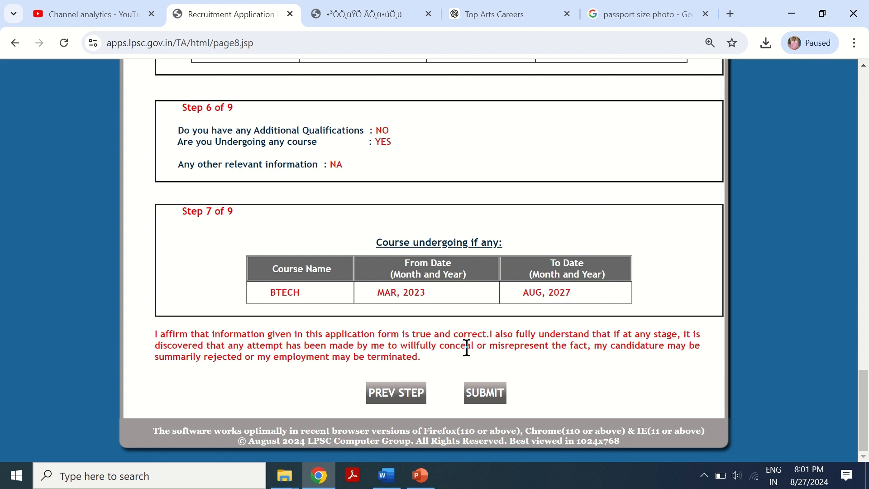
click(407, 409)
scroll(382, 319, up, 15)
scroll(424, 316, up, 5)
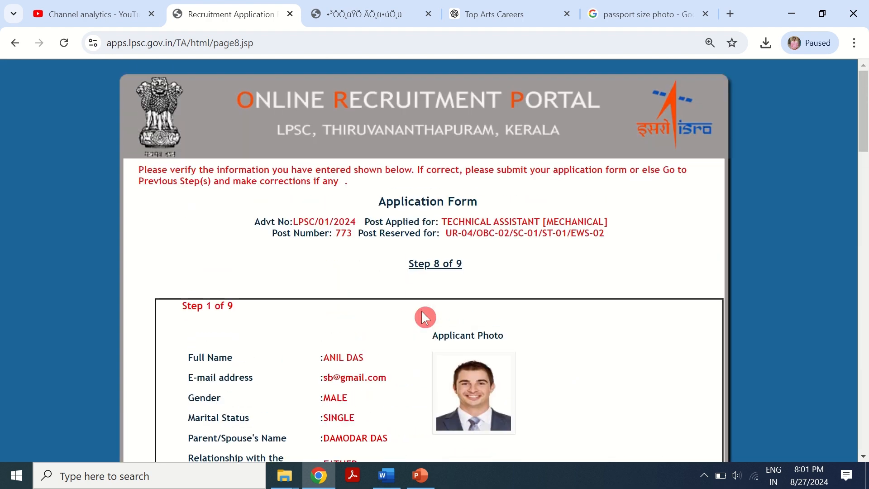
scroll(424, 316, down, 20)
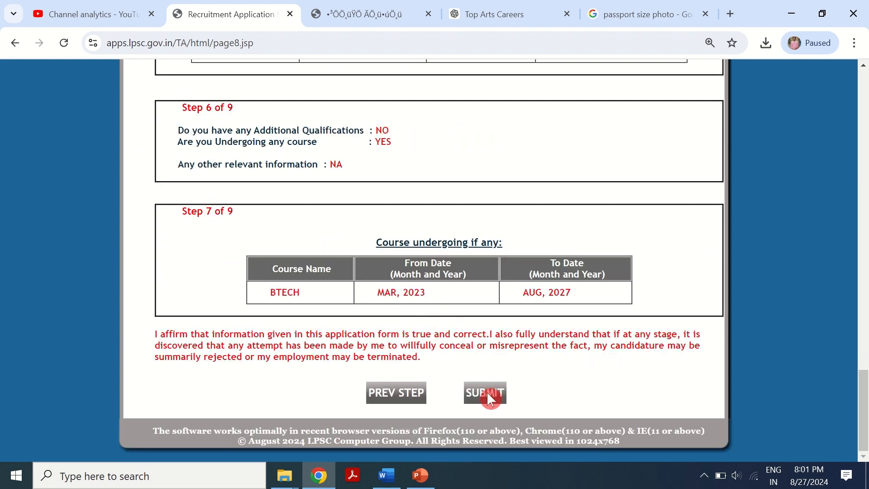
click(487, 393)
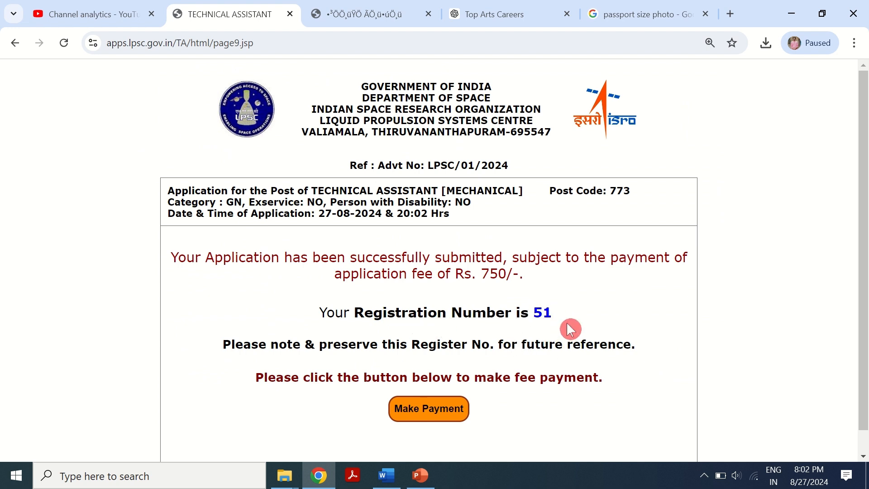
- Proceed to make the application fee payment for the submitted application
scroll(267, 291, down, 1)
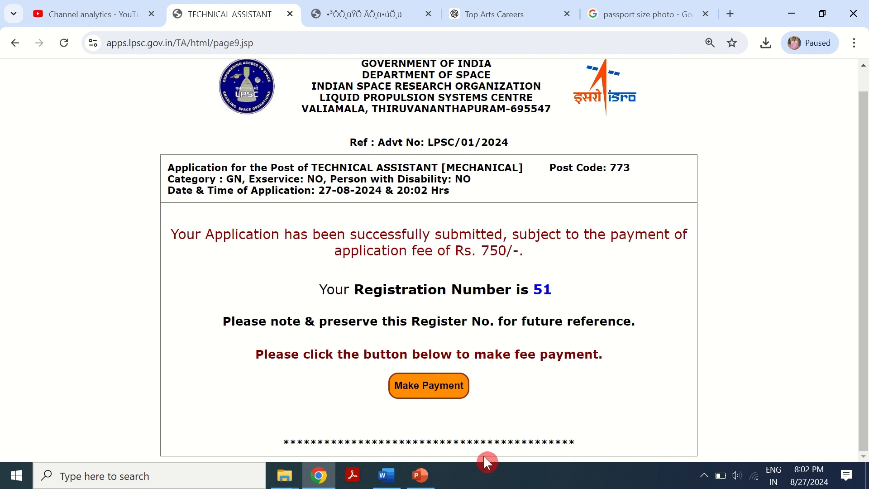
click(425, 387)
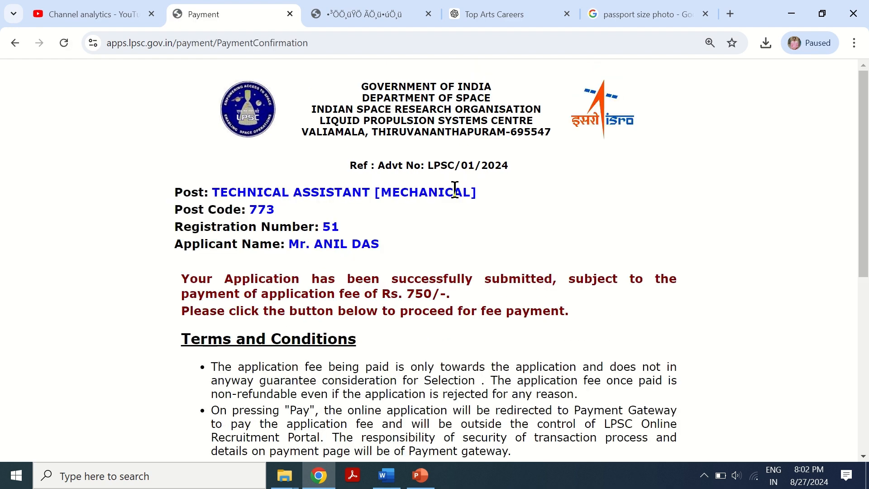
- Accept the terms and conditions and proceed to pay the application fee
scroll(310, 201, down, 7)
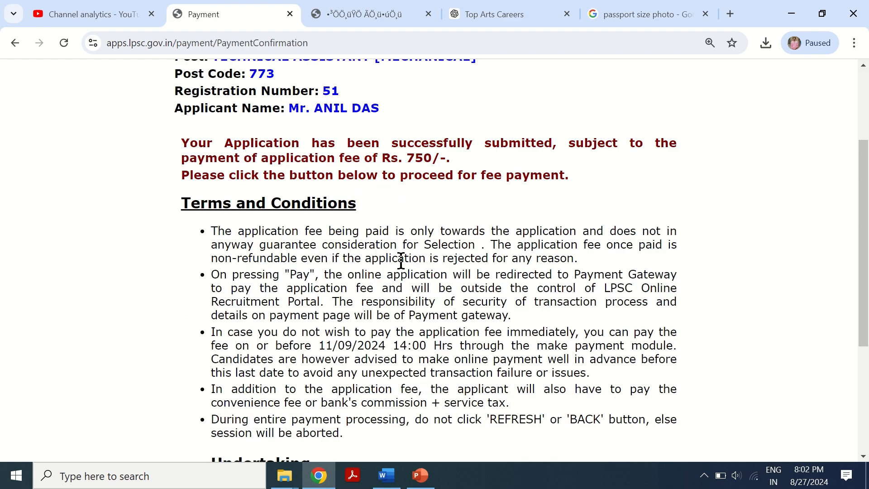
click(188, 348)
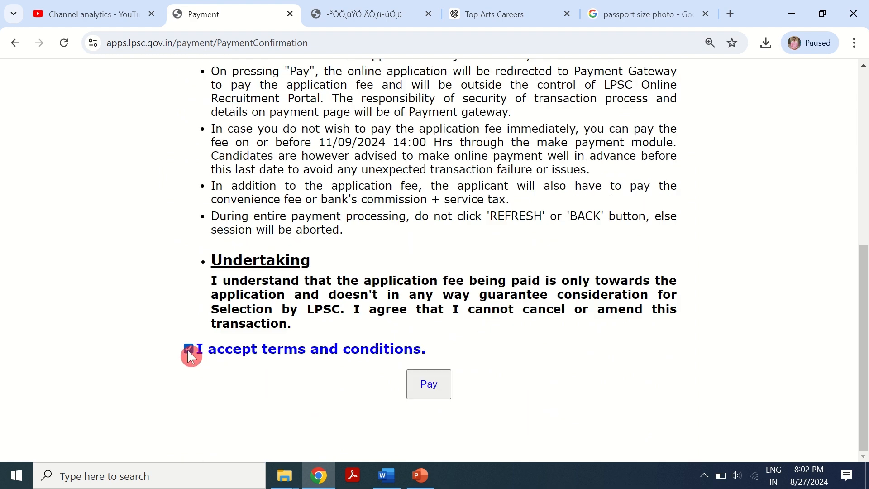
click(437, 383)
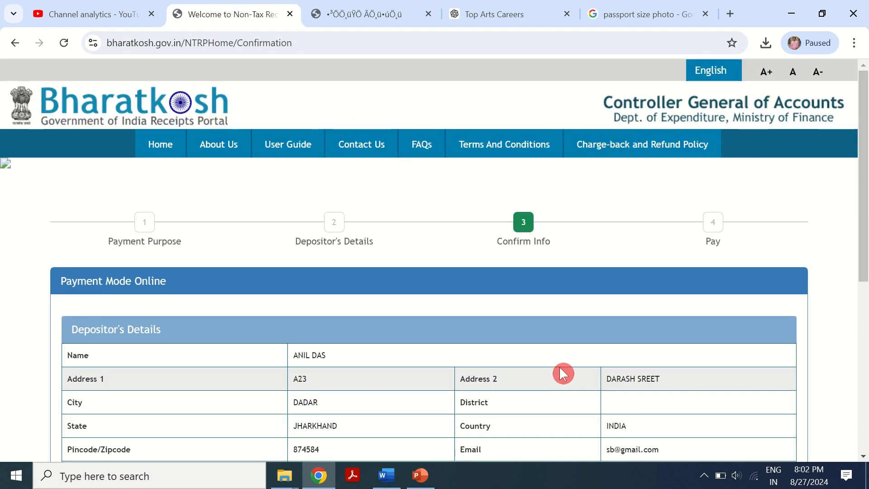
- Review the depositor's and purpose details and confirm the payment information
scroll(463, 283, down, 6)
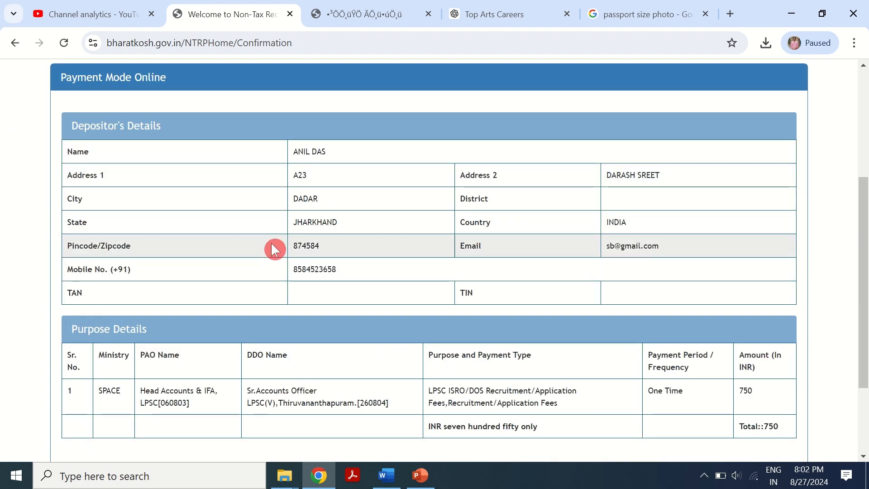
scroll(315, 328, up, 6)
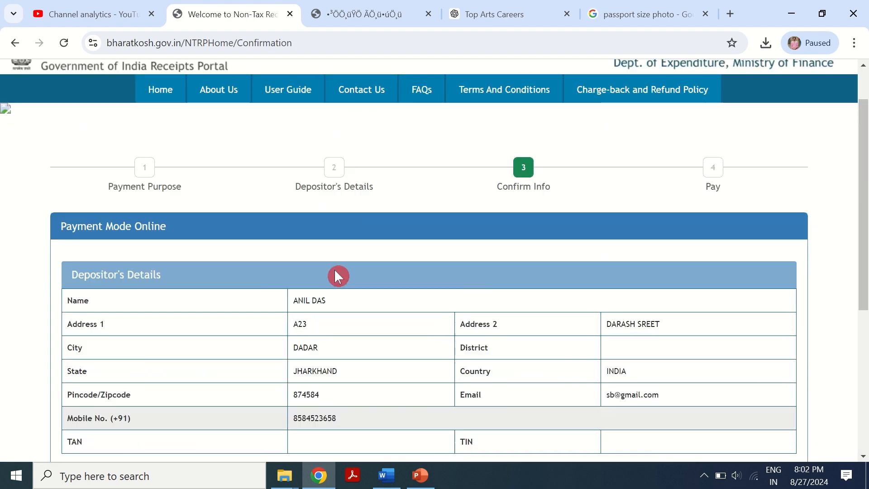
scroll(434, 274, down, 5)
scroll(447, 282, down, 2)
click(748, 371)
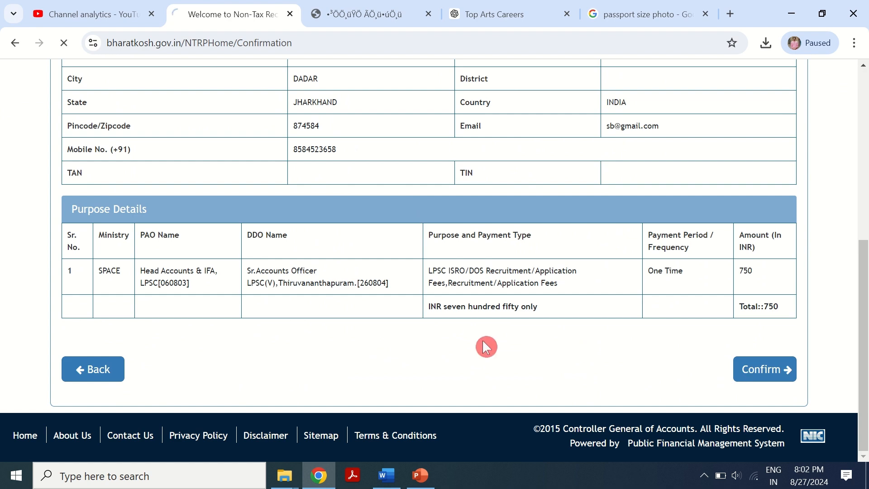
- Select HDFC BANK as the payment gateway
scroll(331, 288, down, 2)
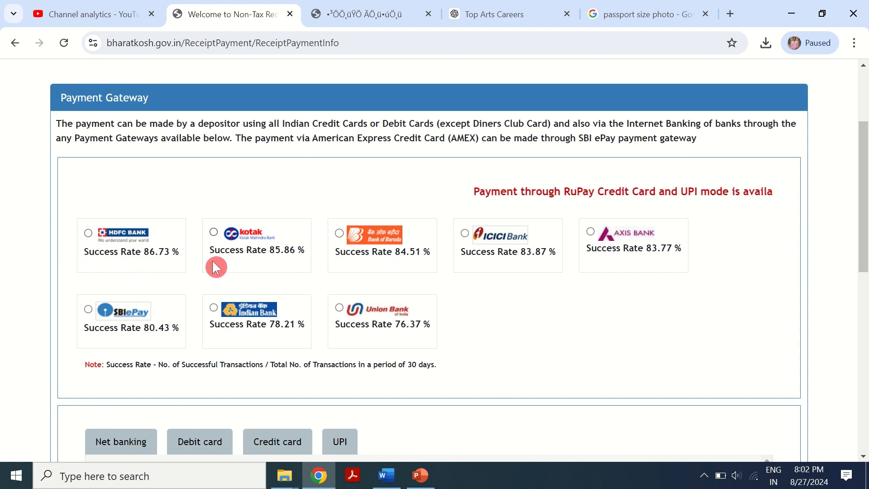
click(93, 249)
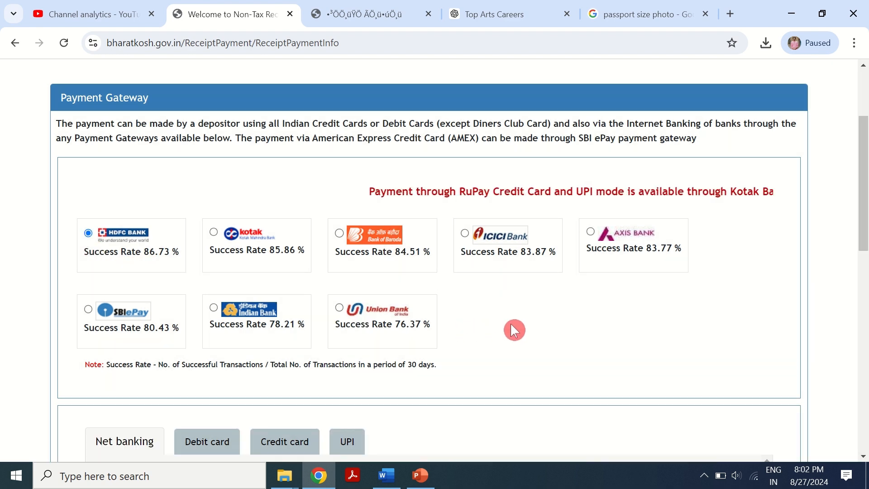
scroll(510, 323, down, 2)
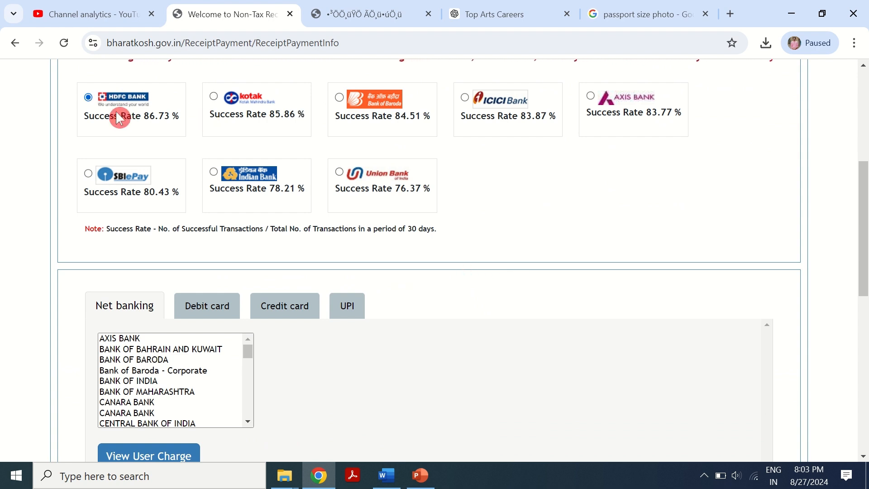
scroll(121, 116, up, 3)
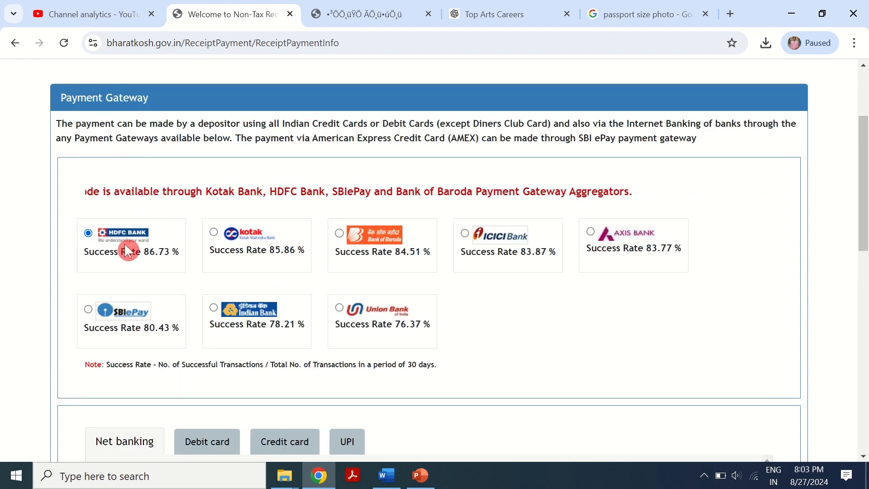
scroll(129, 257, down, 3)
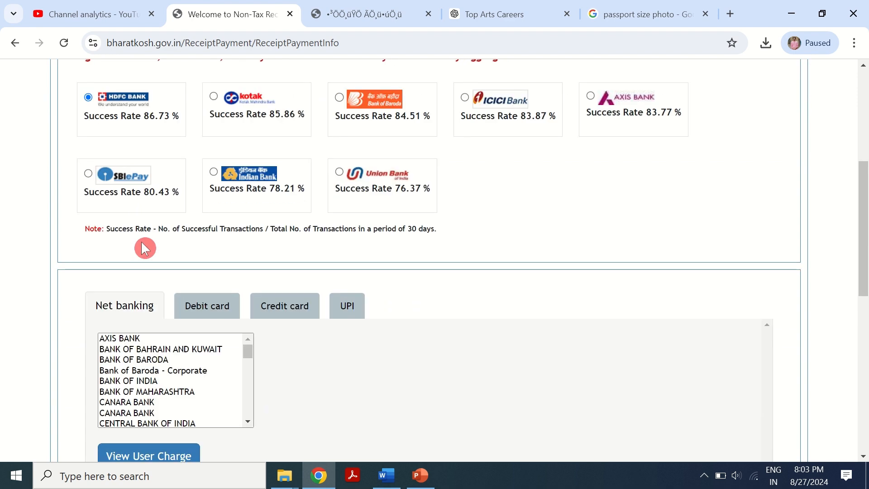
- Look through the Debit card, Credit card and UPI payment options
click(190, 311)
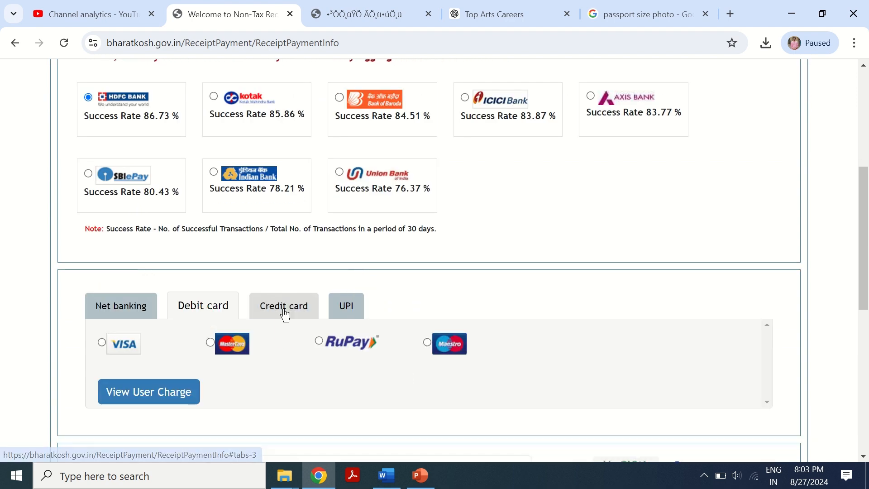
click(285, 311)
click(349, 310)
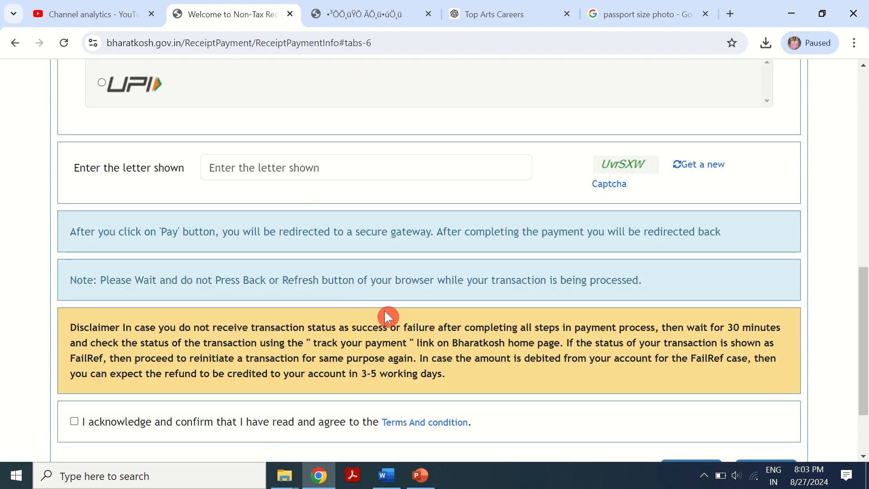
scroll(376, 317, down, 3)
scroll(289, 348, up, 5)
scroll(312, 339, up, 2)
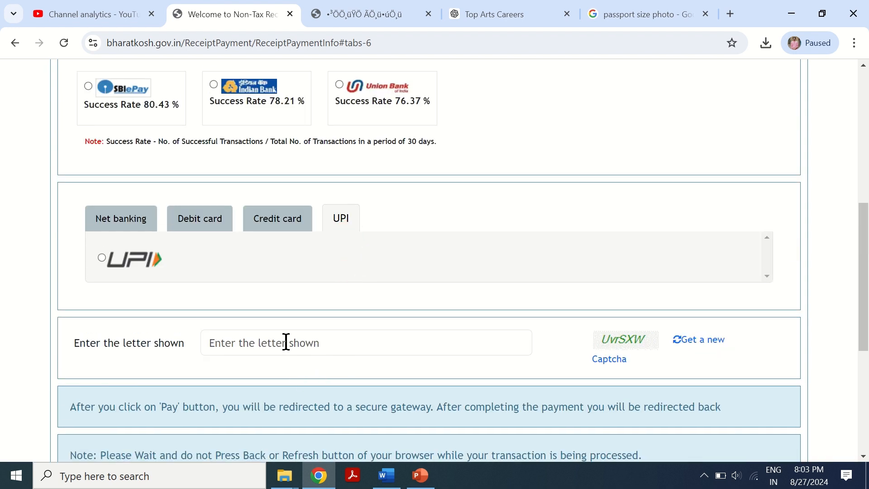
click(286, 342)
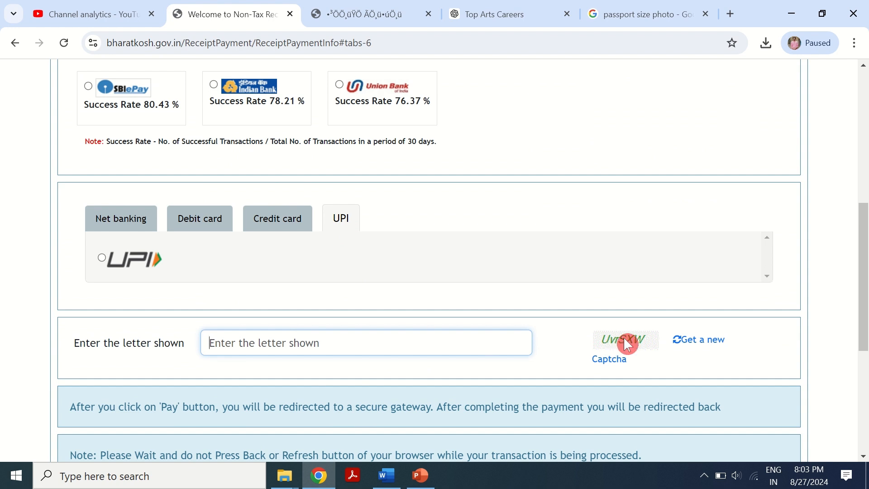
click(221, 229)
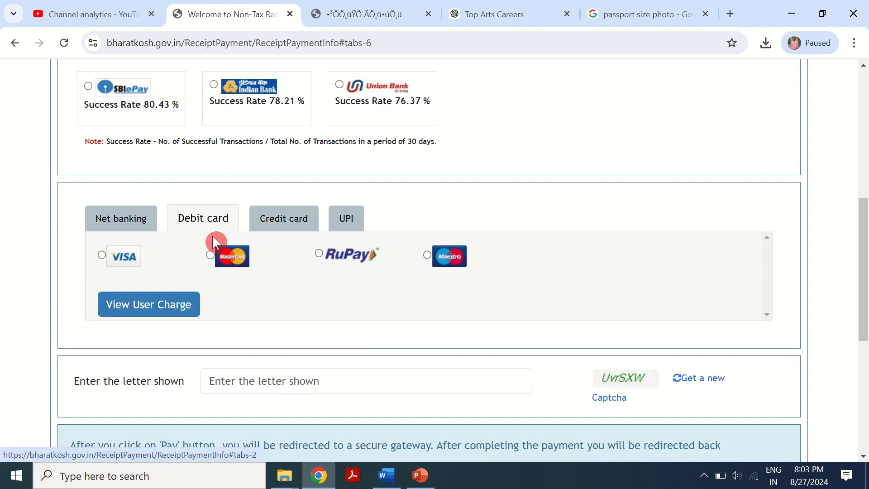
click(284, 229)
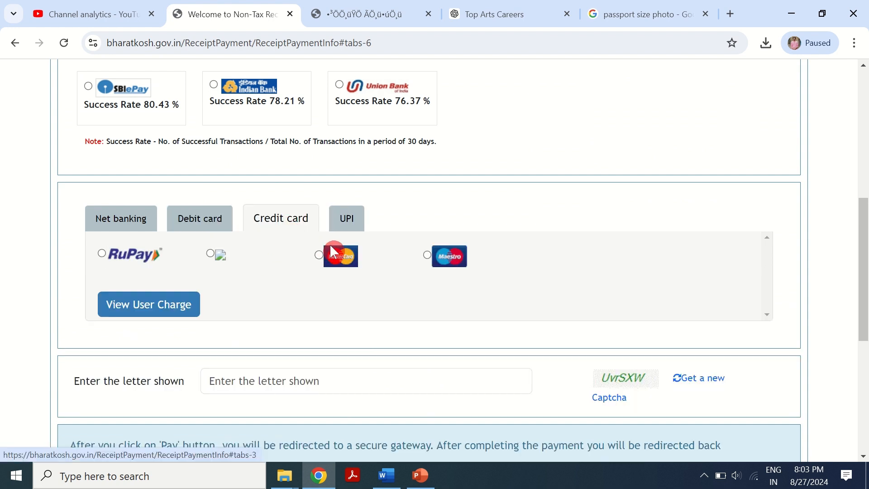
click(345, 222)
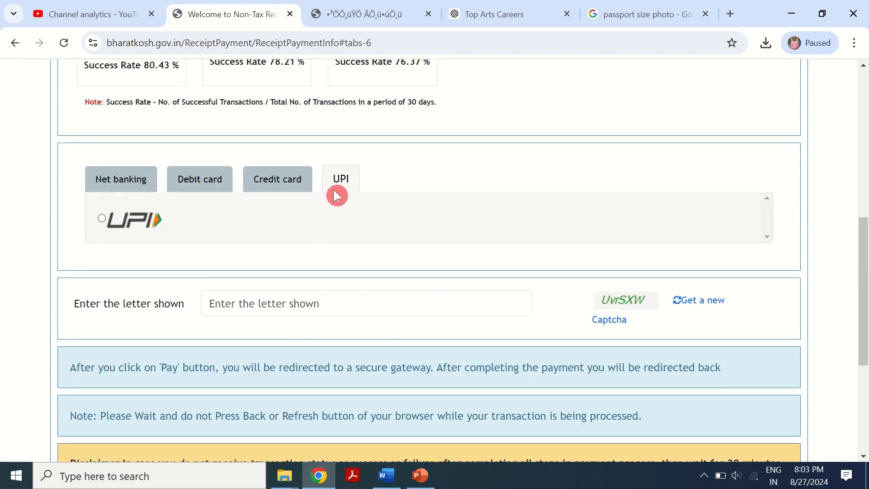
- Choose UPI as the payment method and enter the captcha letters shown
click(103, 219)
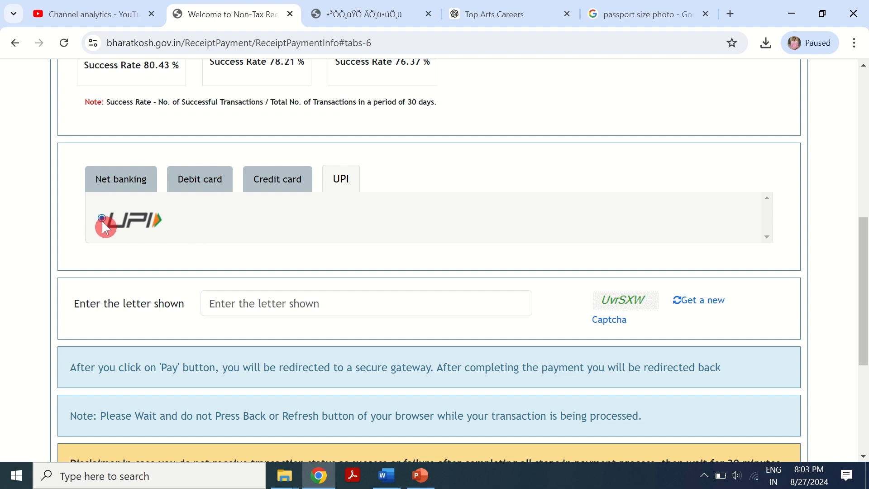
click(322, 302)
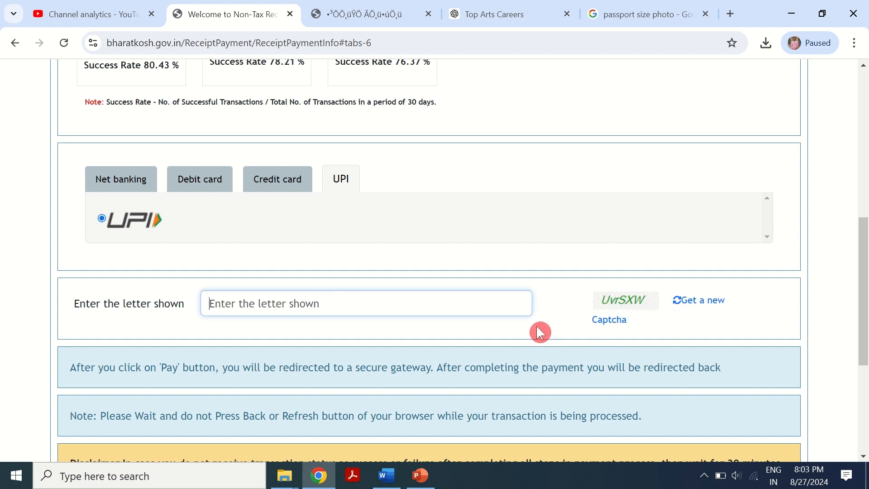
text(UvrSXW)
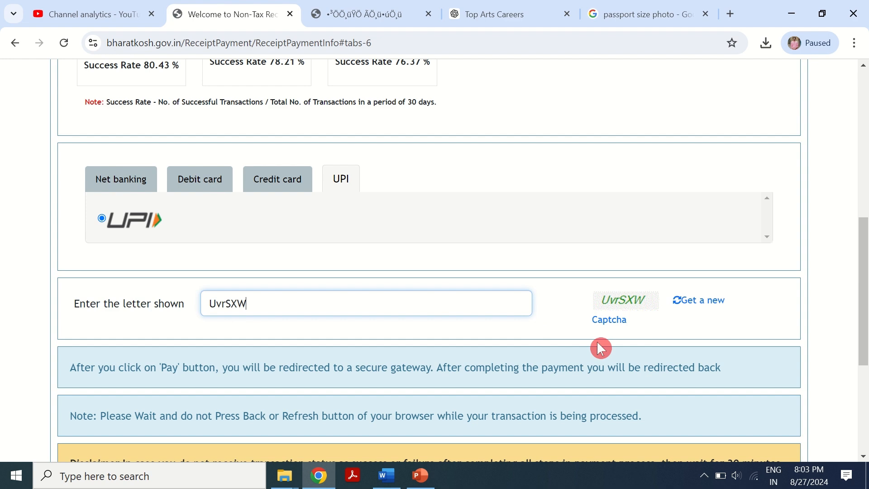
- Acknowledge the Bharatkosh terms and conditions for the payment
scroll(597, 346, down, 3)
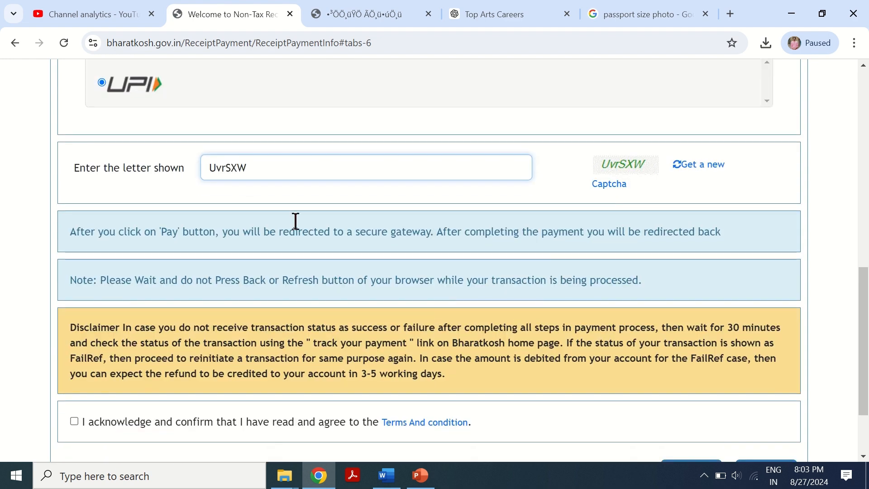
scroll(118, 364, down, 2)
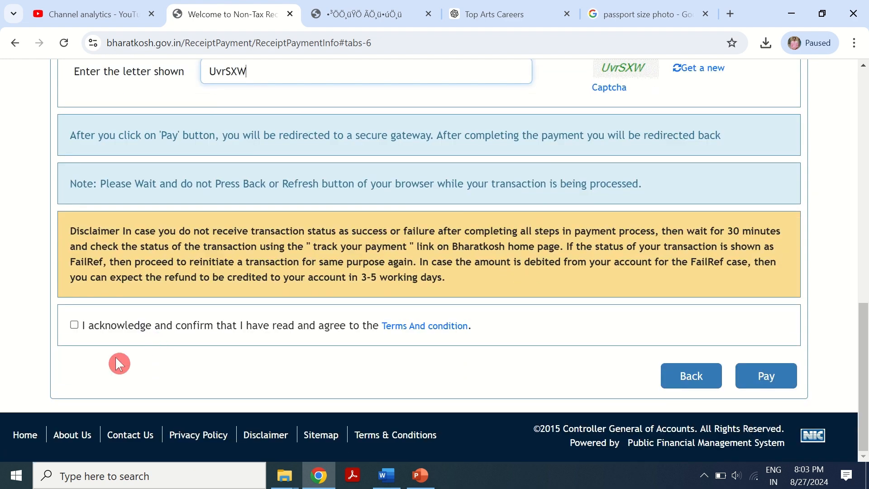
click(74, 325)
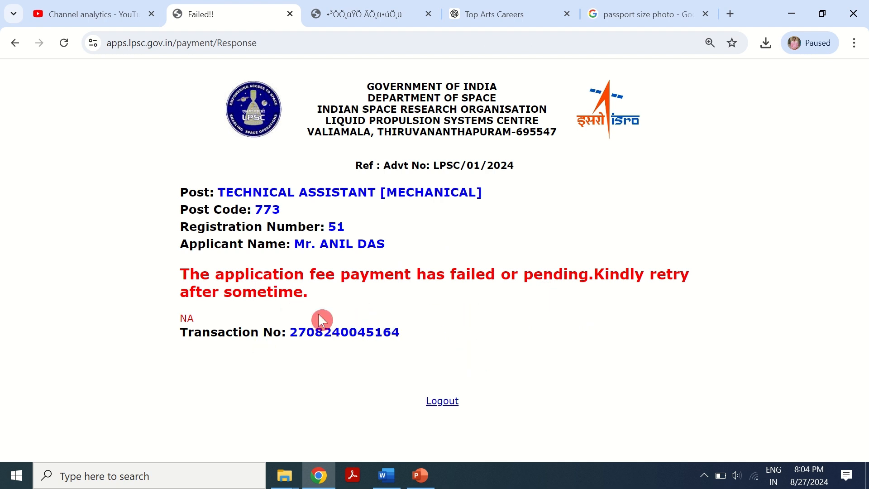
- Log out of the payment page and open the LPSC website through a Google search for lpsc in a new tab
click(442, 400)
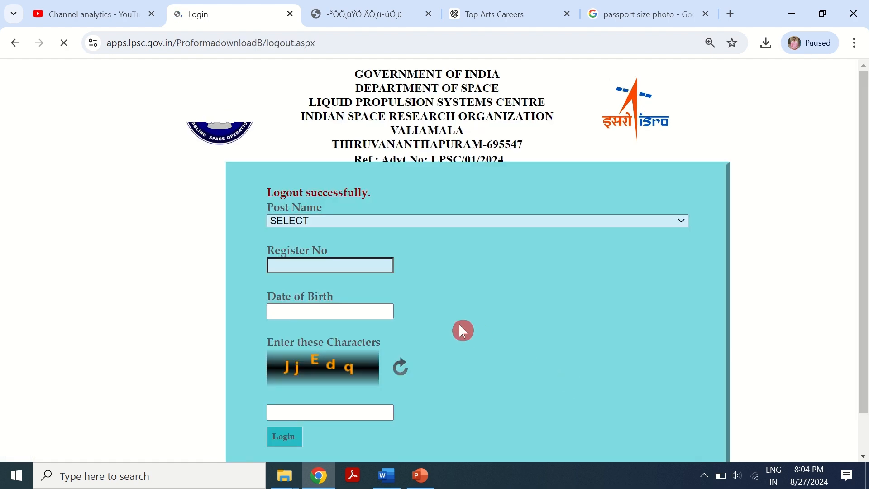
key(ctrl+t)
text(lpsc)
key(Return)
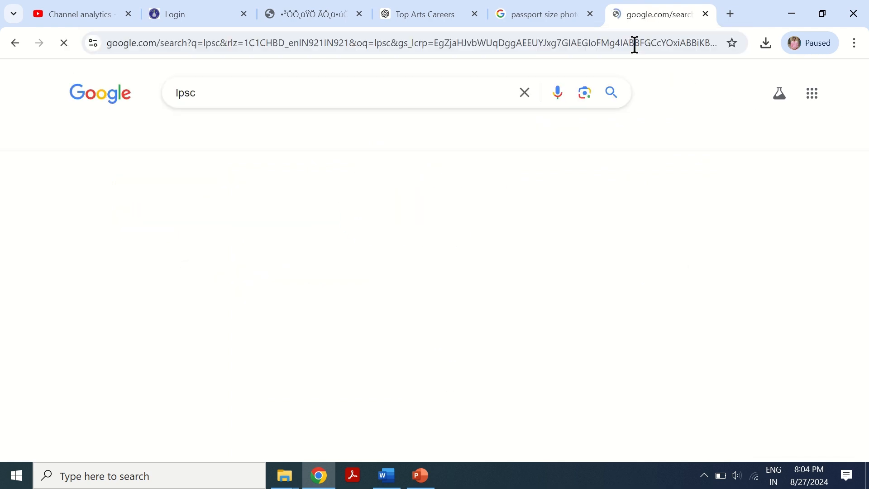
click(150, 221)
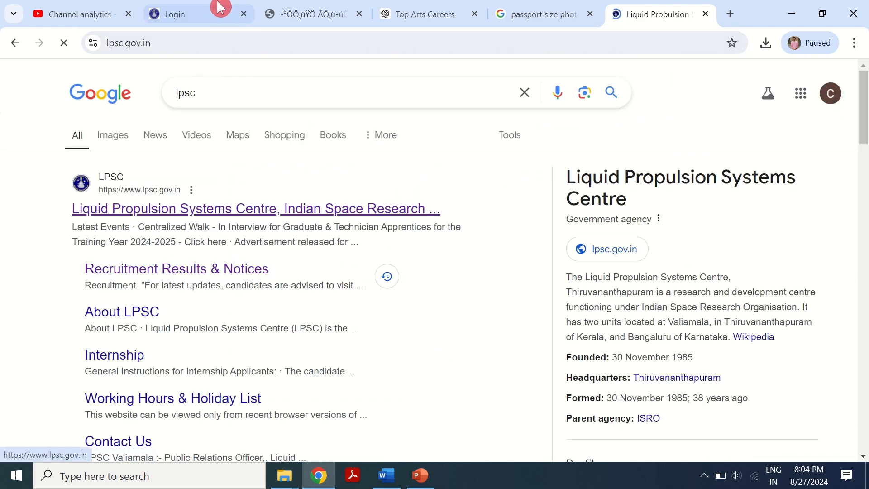
- Open Recruitment Results & Notices and follow the Apply Online link for advertisement LPSC/01/2024
scroll(395, 260, down, 4)
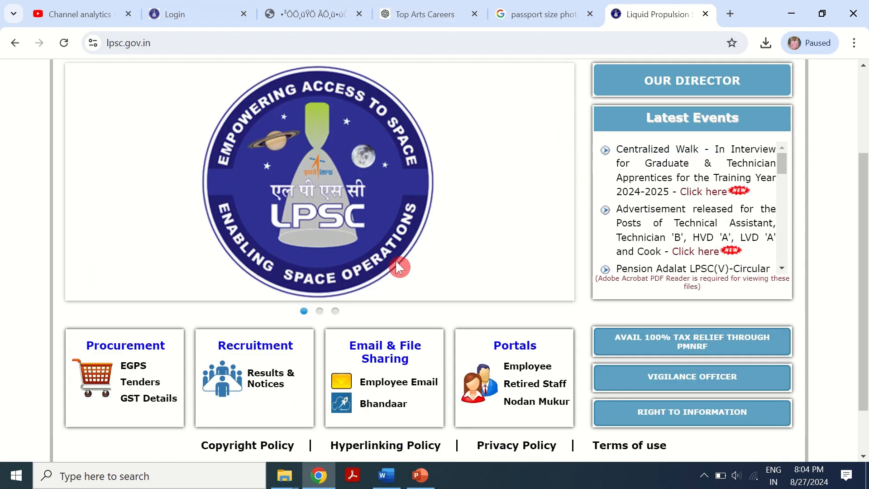
click(247, 300)
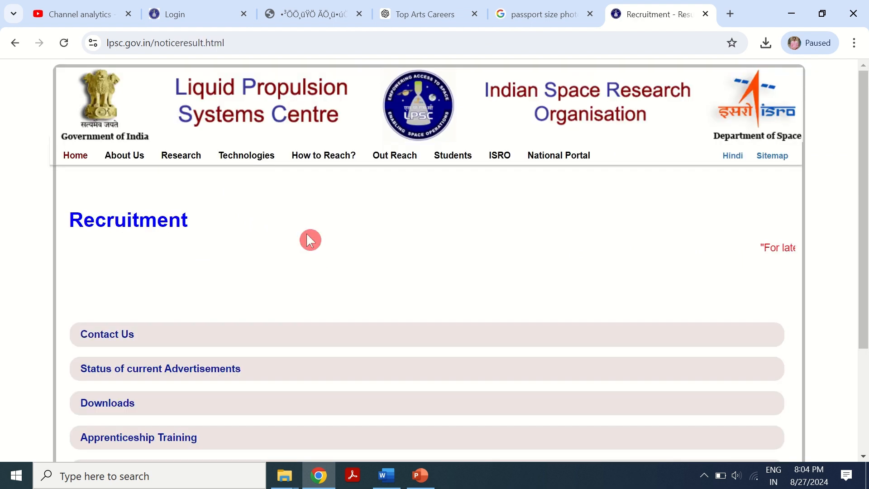
scroll(306, 232, down, 3)
click(153, 241)
scroll(152, 246, down, 5)
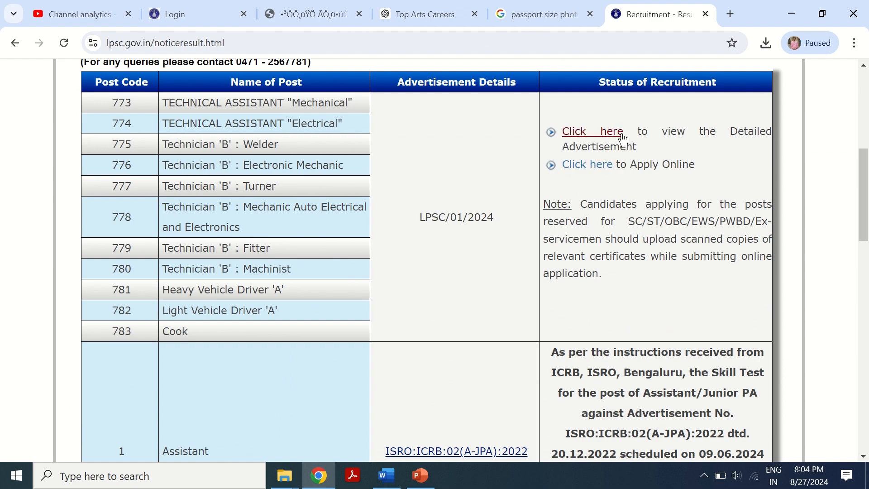
click(588, 164)
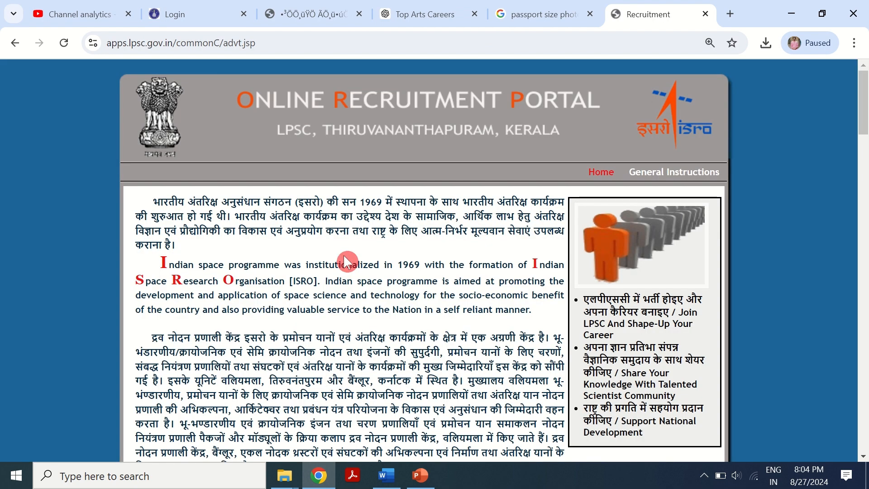
- Open the applicant login page for the Technical Assistant [Mechanical] post from the recruitment portal
scroll(343, 254, down, 10)
scroll(334, 283, down, 3)
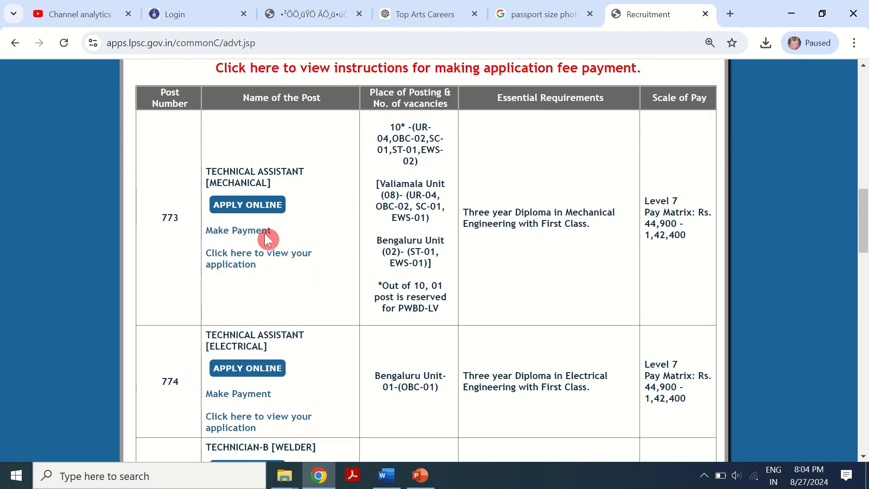
click(282, 199)
click(262, 264)
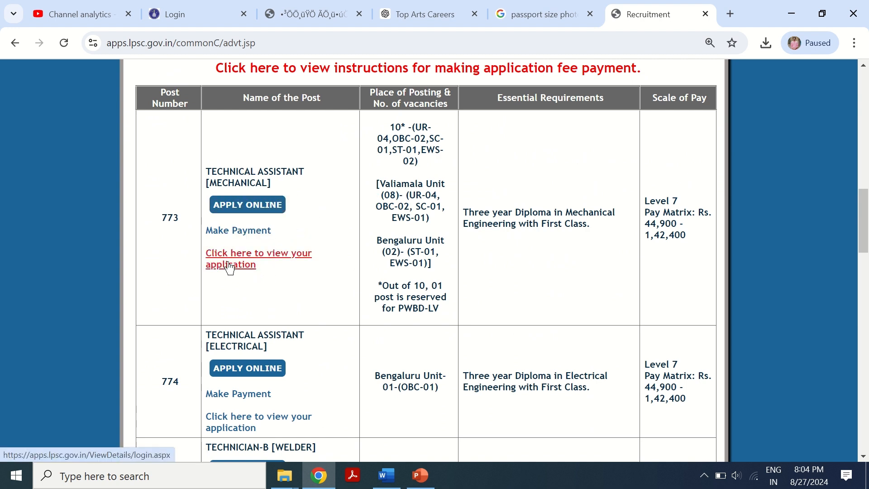
click(277, 260)
click(227, 233)
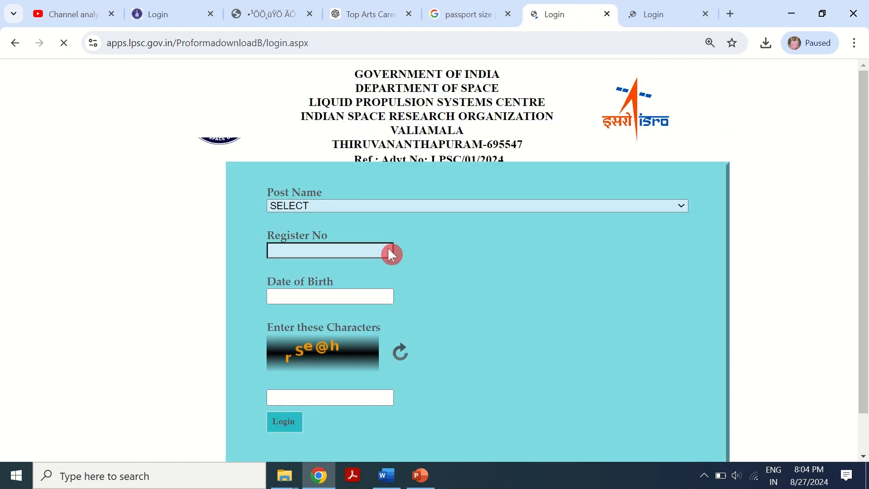
- Select TECHNICAL ASSISTANT [MECHANICAL] (Post Code : 773) as the post and enter the registration number
click(315, 208)
click(337, 229)
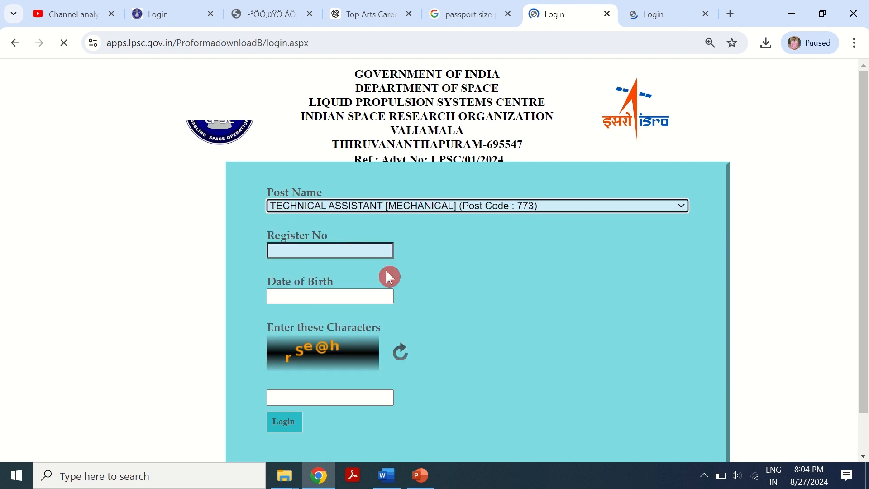
click(330, 252)
text(51)
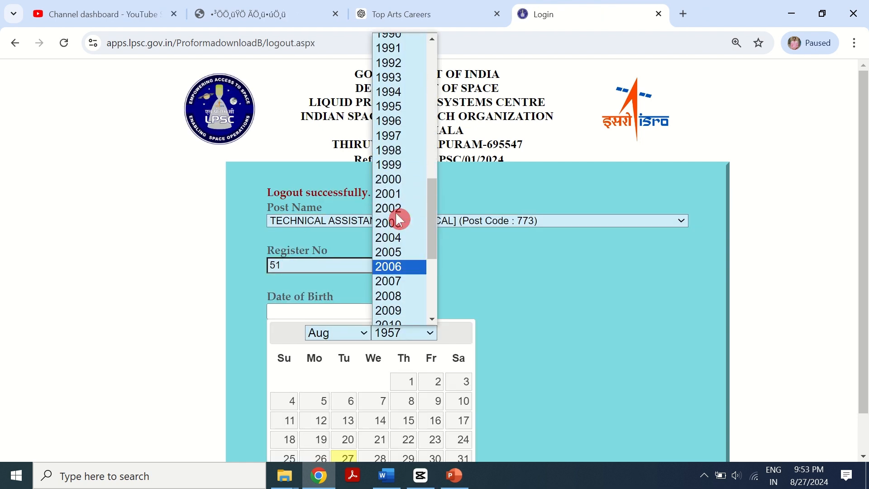
- Pick the applicant's date of birth from the calendar
scroll(398, 190, up, 2)
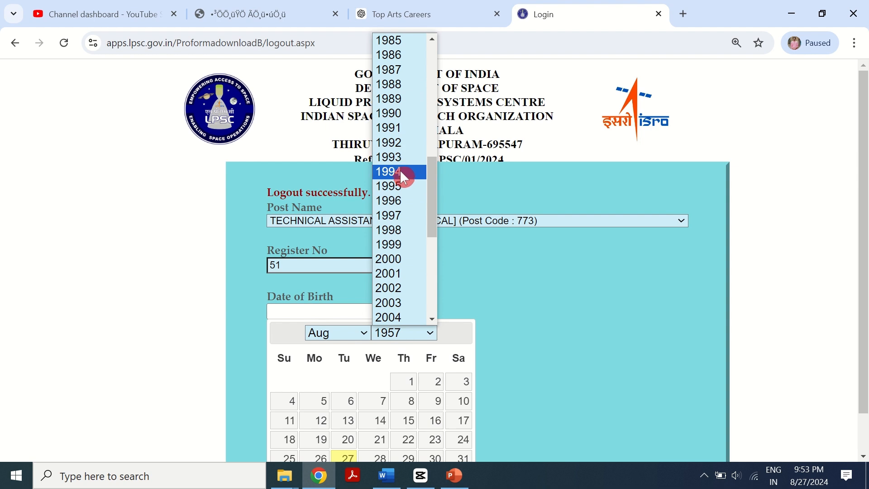
click(397, 182)
click(357, 335)
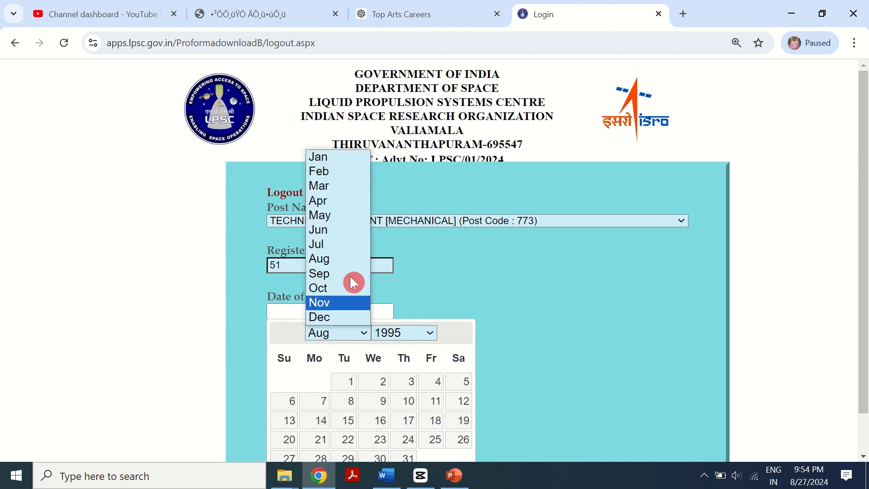
click(346, 216)
click(430, 405)
- Enter the captcha characters shown and log in
scroll(456, 353, down, 1)
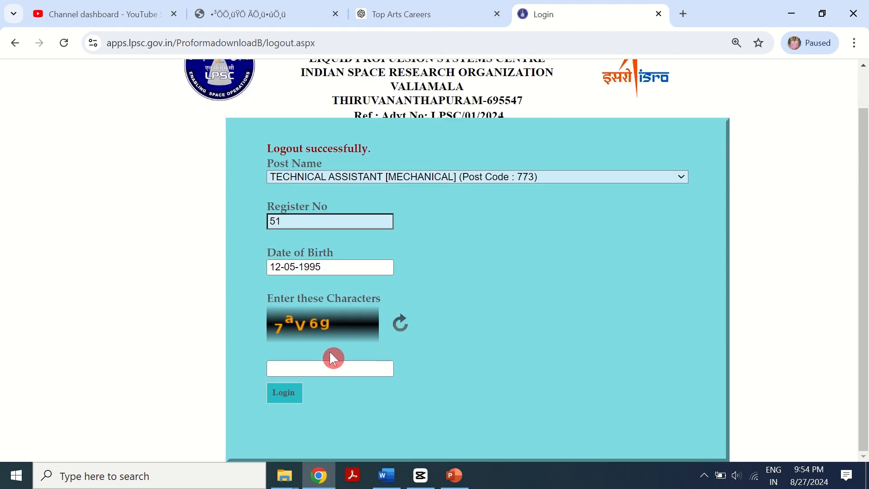
click(311, 367)
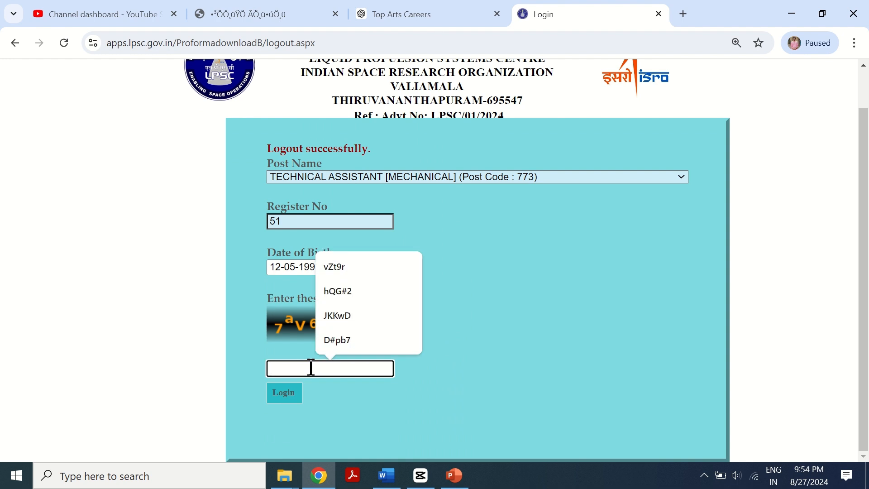
text(7aV6g)
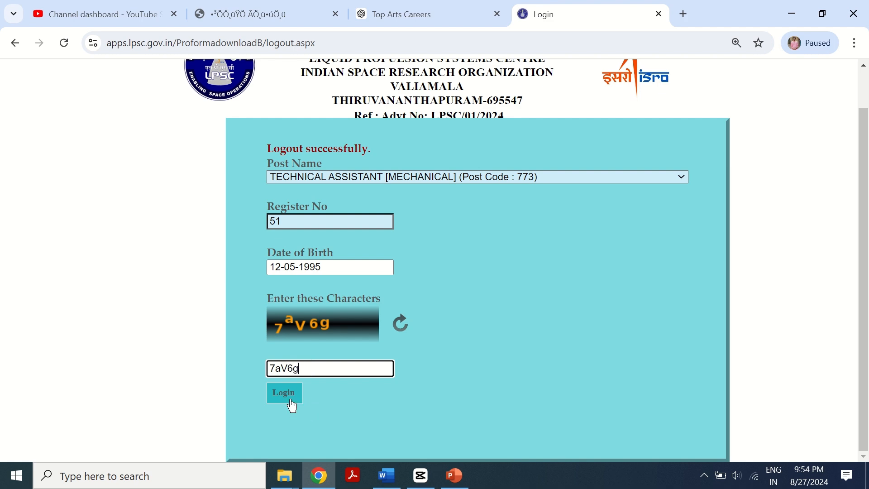
click(292, 406)
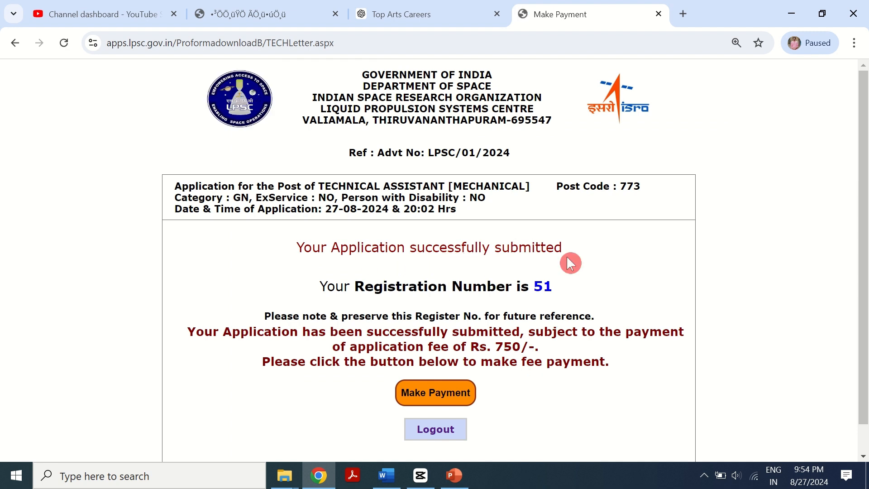
- Restart the fee payment, accept the terms and conditions and proceed to pay
scroll(491, 272, down, 1)
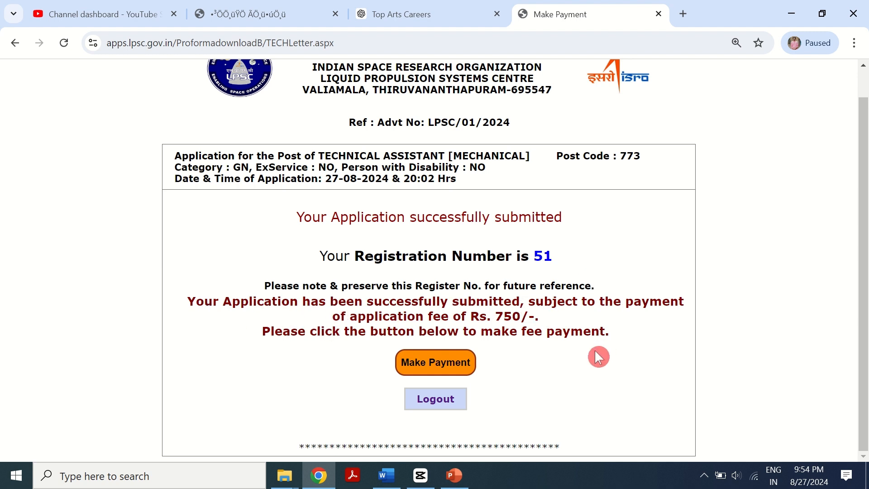
click(446, 367)
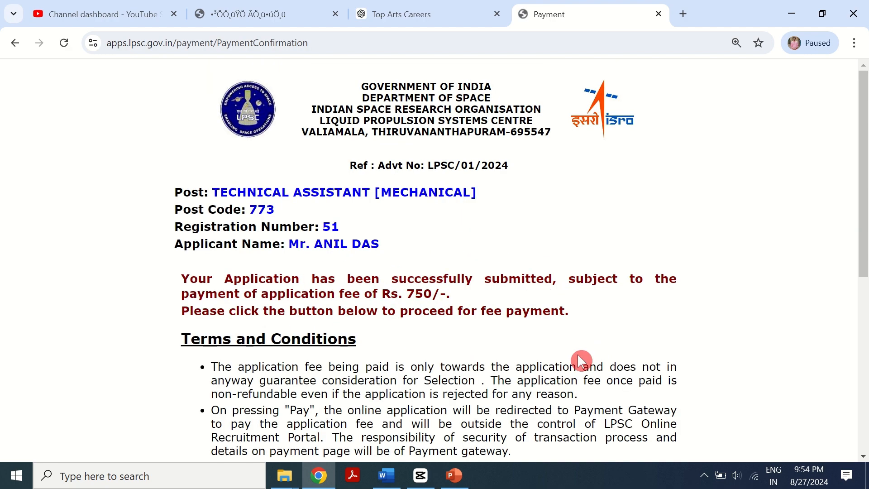
scroll(436, 299, down, 6)
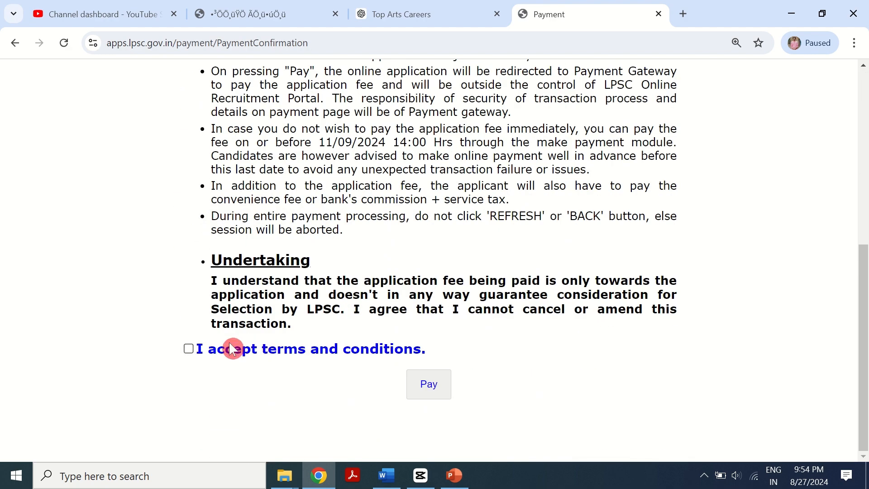
click(189, 348)
click(430, 384)
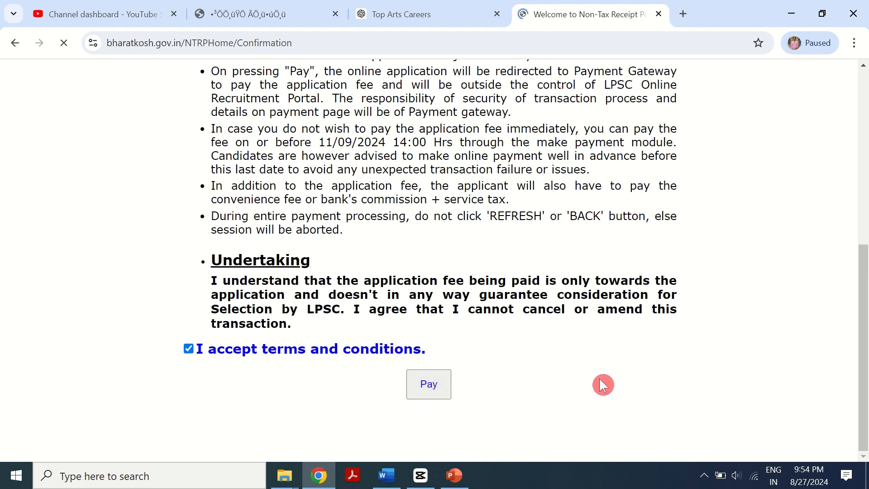
- Review the depositor and purpose details and confirm the payment
scroll(388, 298, down, 7)
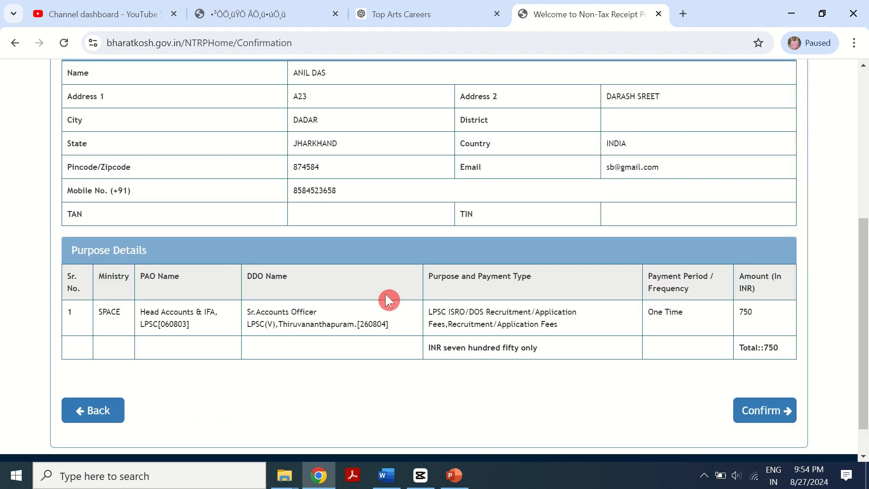
click(751, 375)
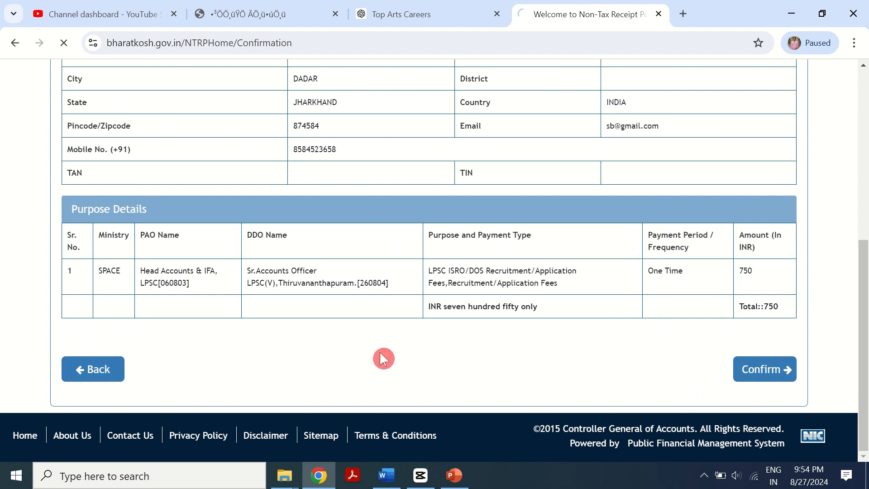
scroll(349, 297, down, 2)
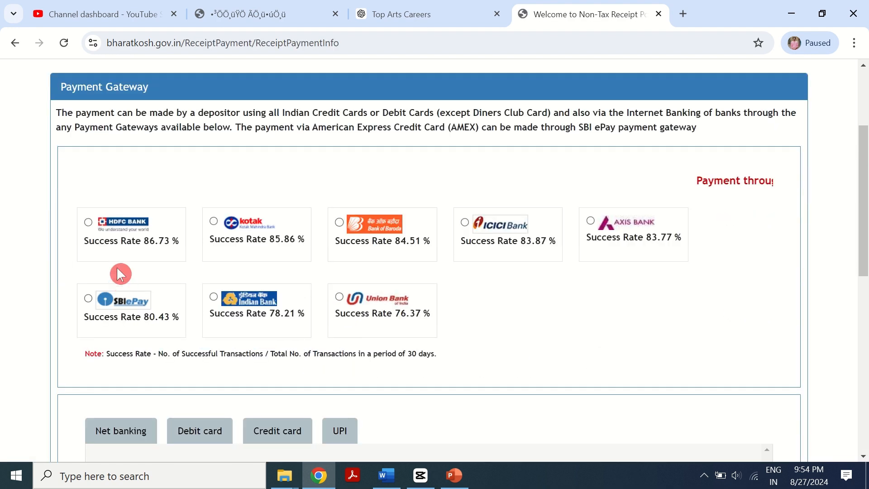
- Select the HDFC Bank payment gateway
click(88, 223)
scroll(206, 309, down, 3)
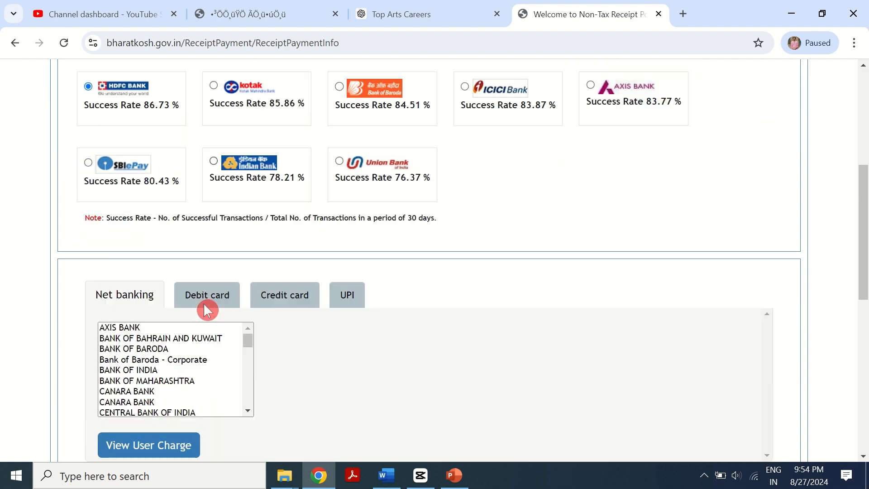
scroll(316, 267, down, 3)
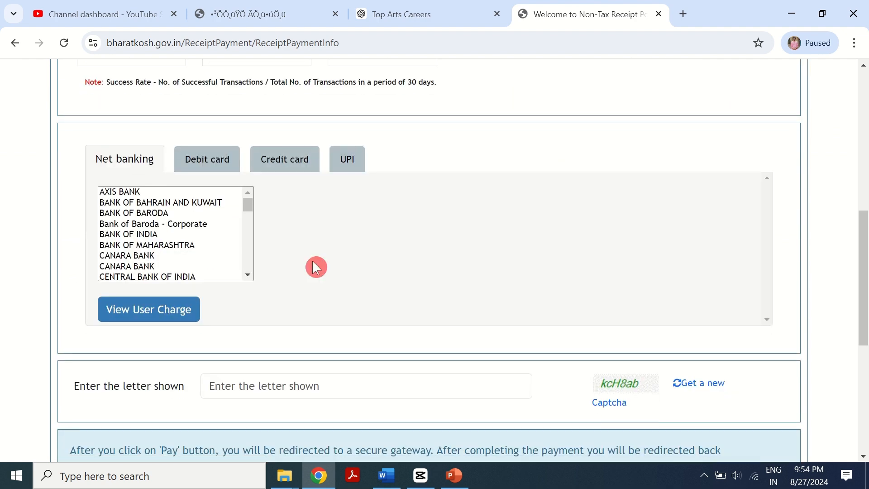
- Choose debit card payment and select RuPay as the card type
click(358, 166)
scroll(252, 248, up, 3)
scroll(252, 248, up, 2)
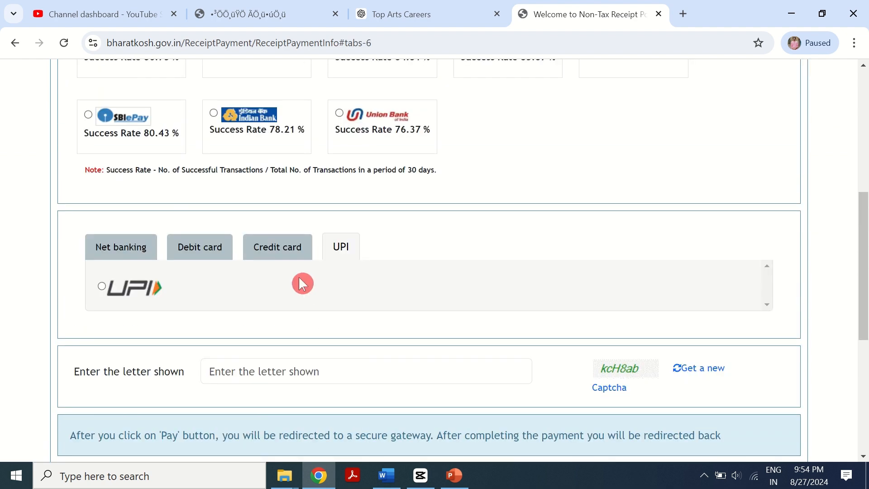
click(203, 253)
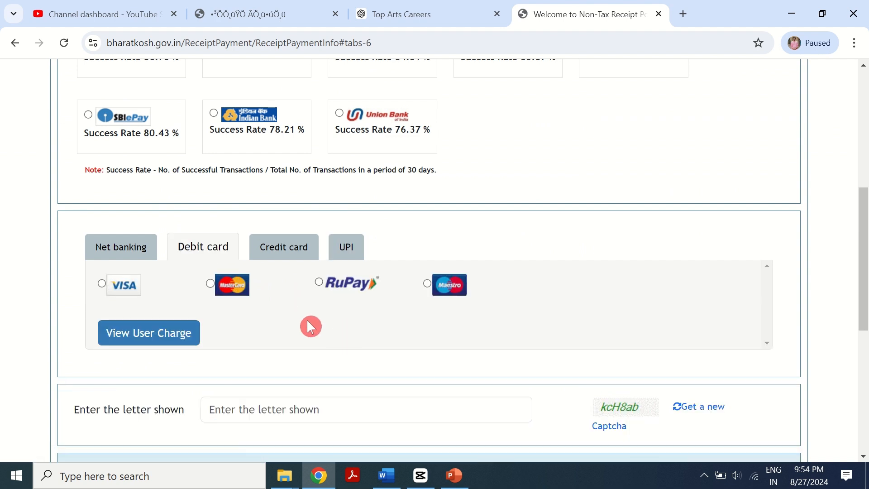
click(320, 282)
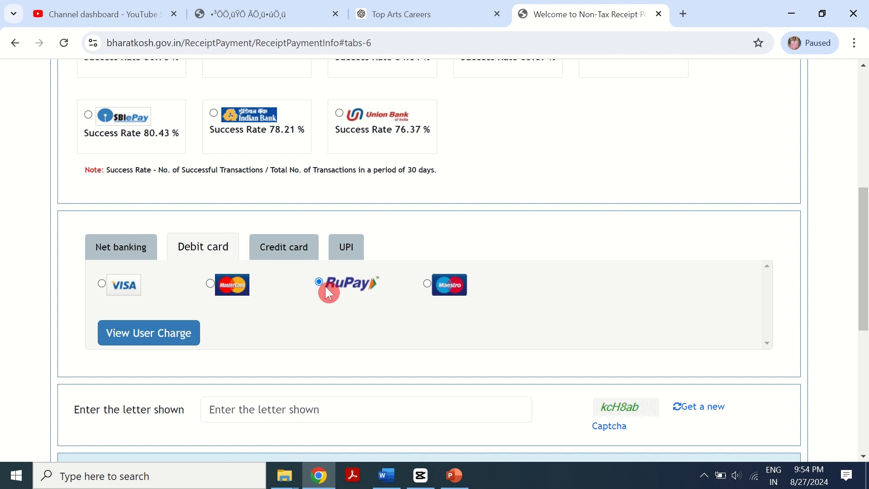
- Get a new captcha and enter the characters shown
scroll(340, 329, down, 2)
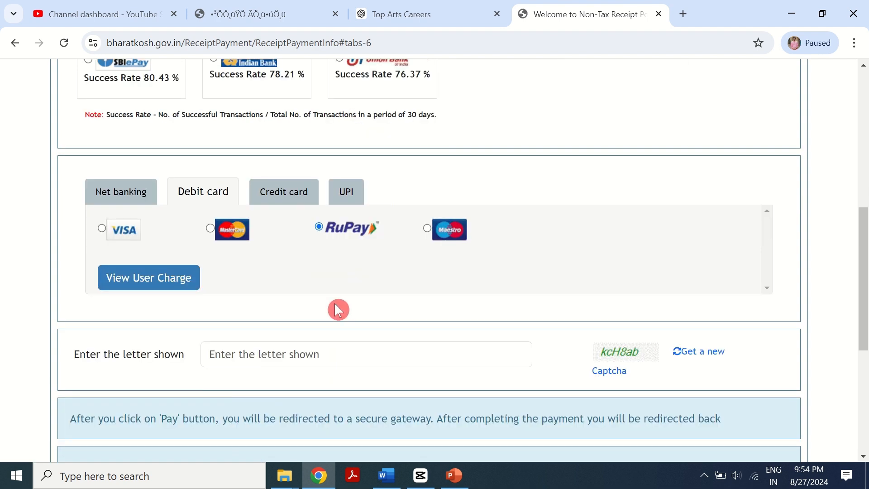
click(313, 345)
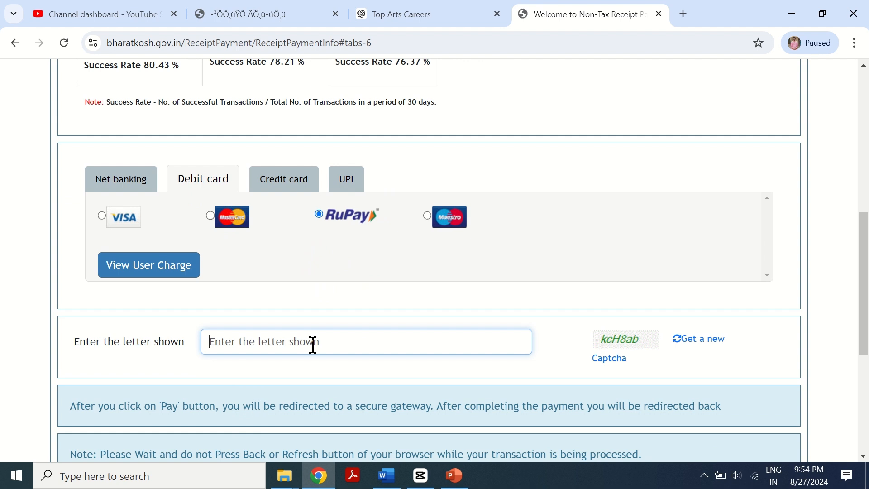
click(690, 339)
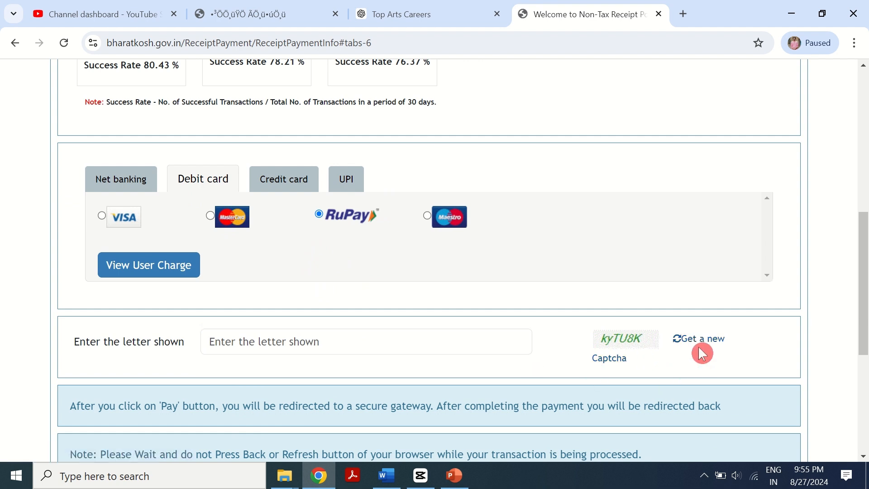
click(694, 341)
click(395, 342)
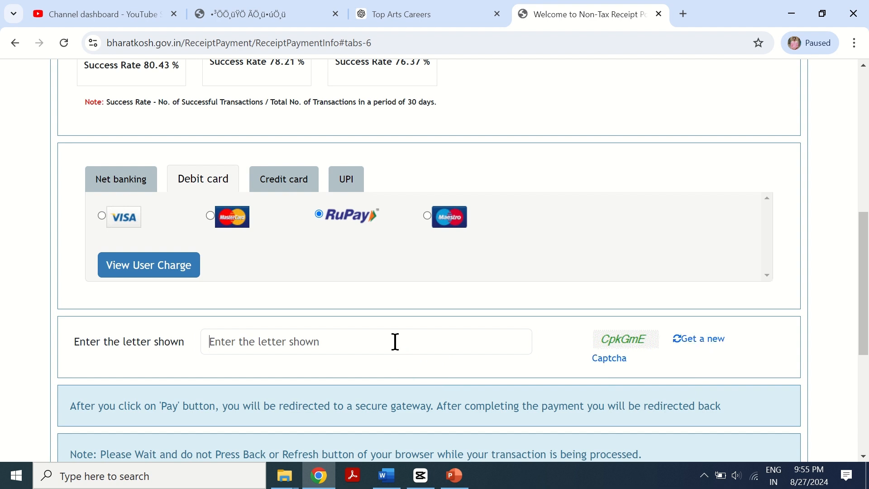
text(CpkGmE)
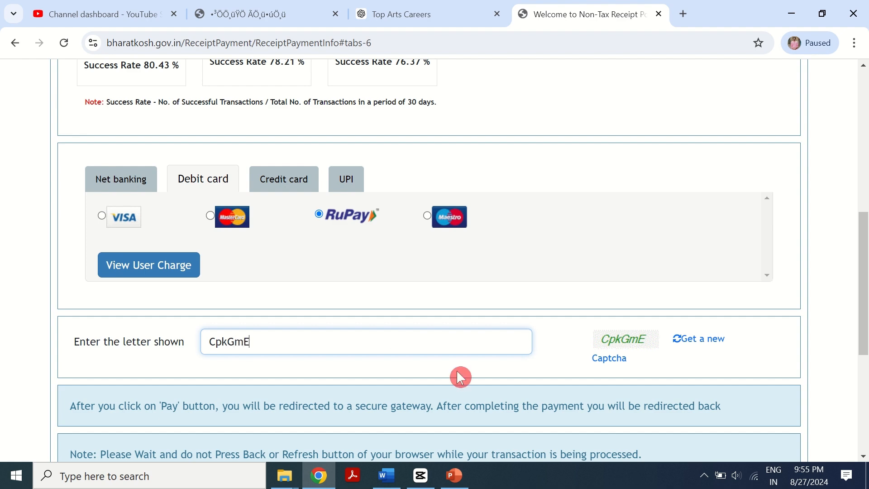
- Tick the terms and conditions acknowledgement and proceed to pay
scroll(477, 361, down, 5)
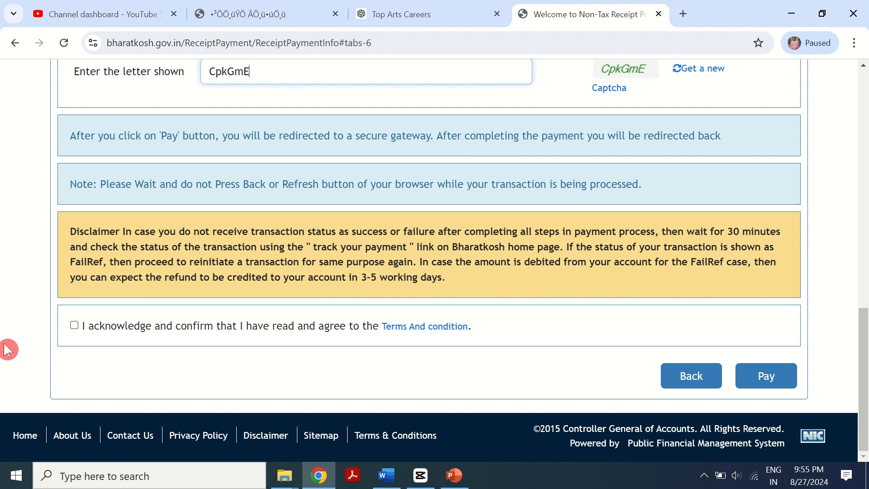
click(74, 325)
click(769, 383)
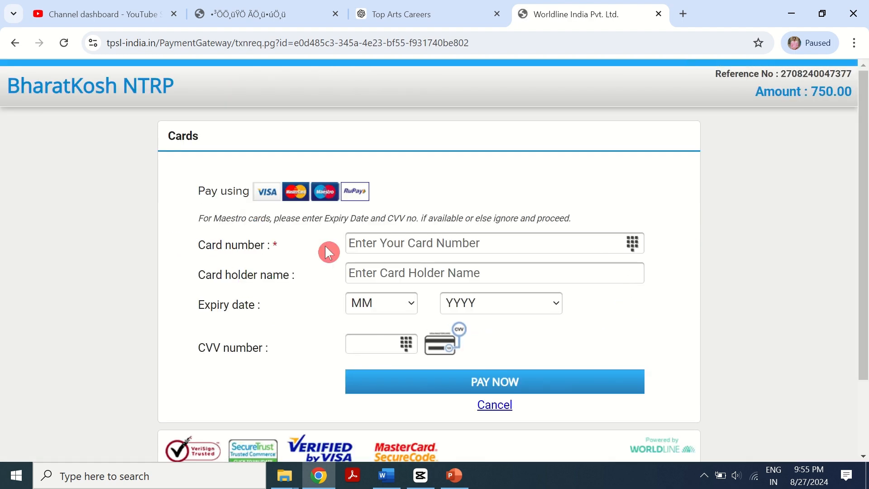
- Set the card expiry date to 04 / 2026 on the card payment form
click(400, 245)
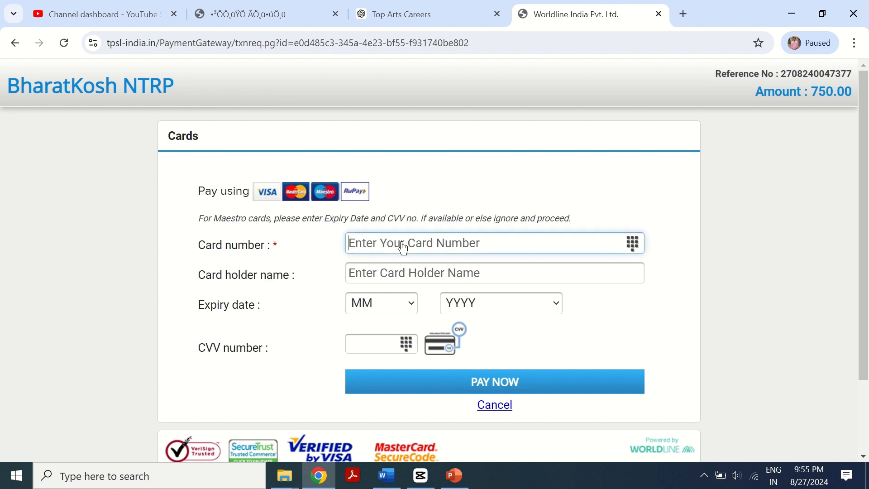
scroll(405, 246, down, 1)
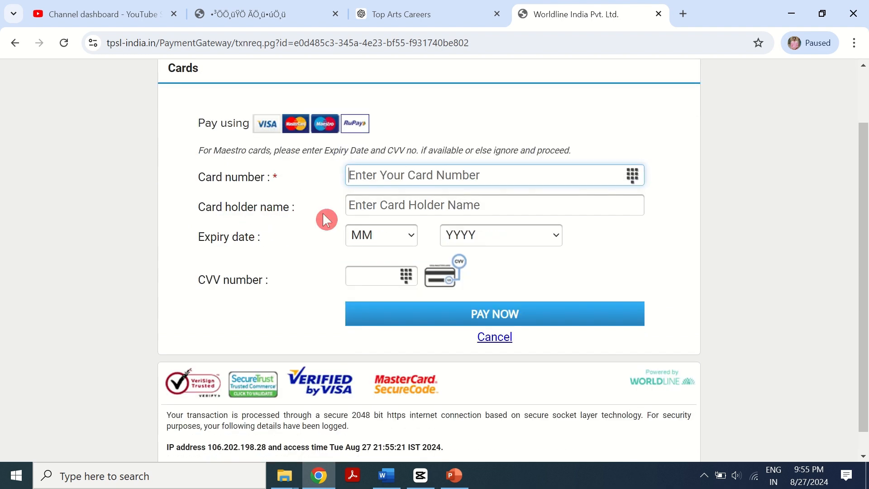
click(369, 207)
click(404, 253)
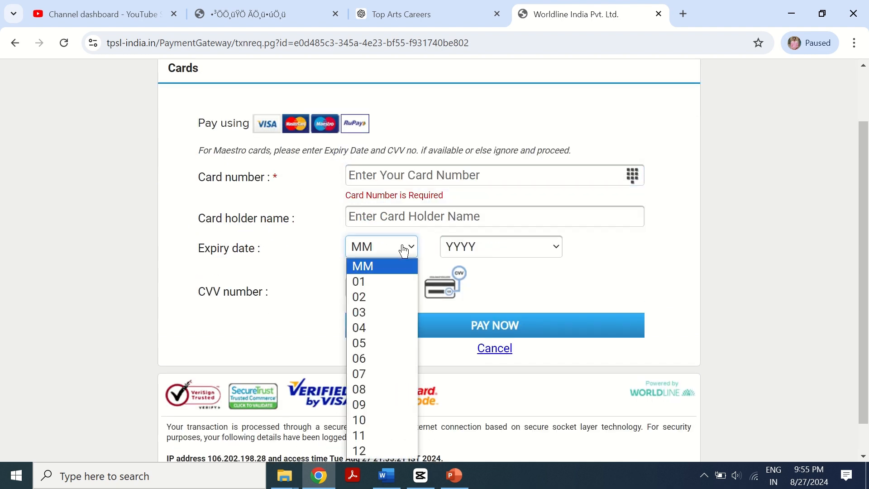
click(385, 330)
click(501, 248)
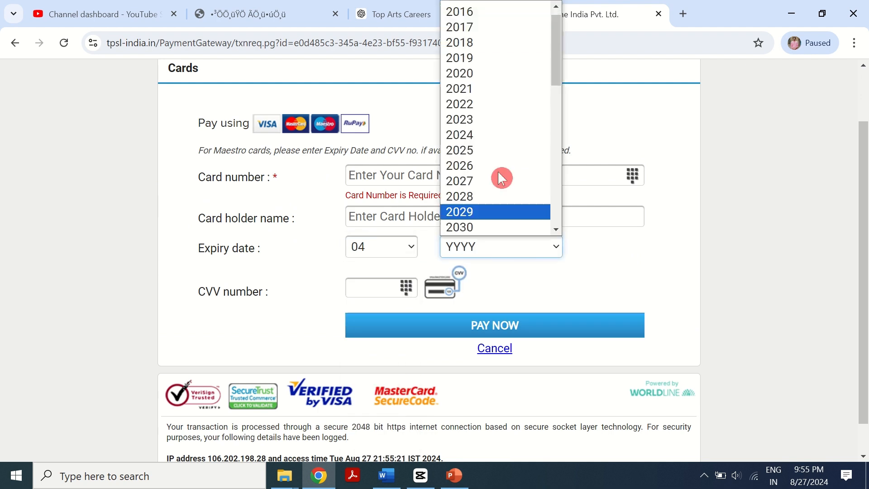
click(500, 165)
click(388, 289)
scroll(522, 286, down, 1)
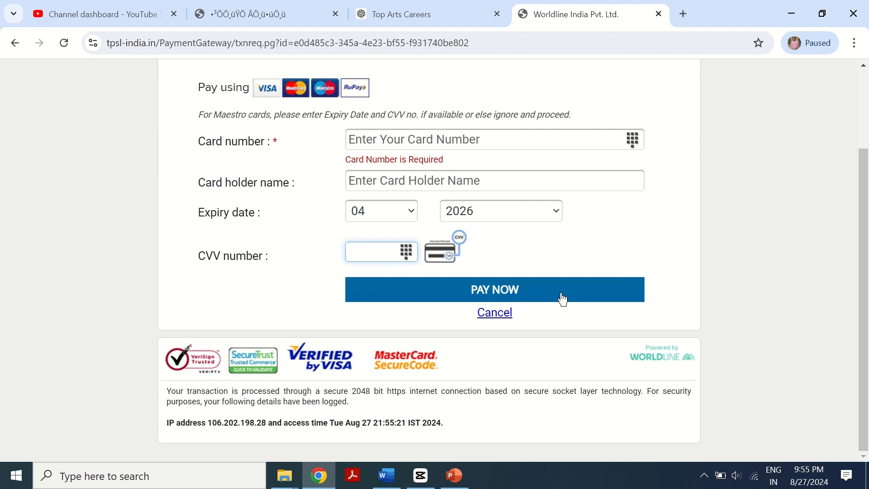
click(577, 357)
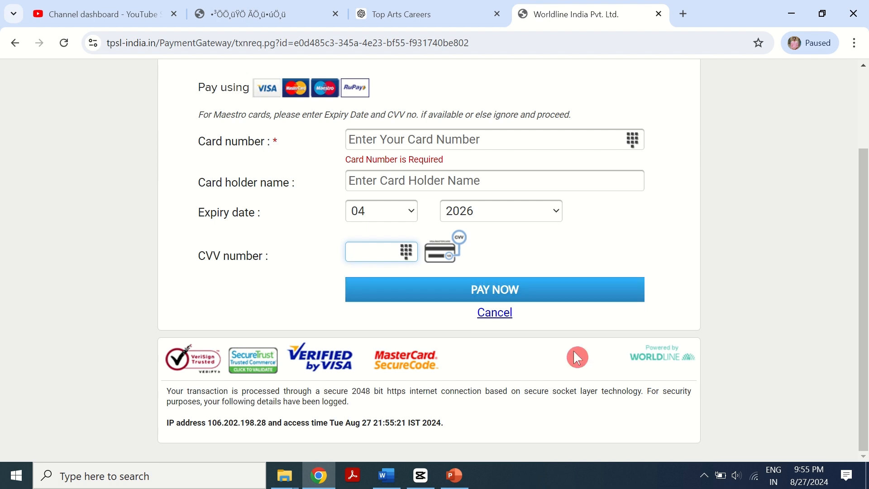